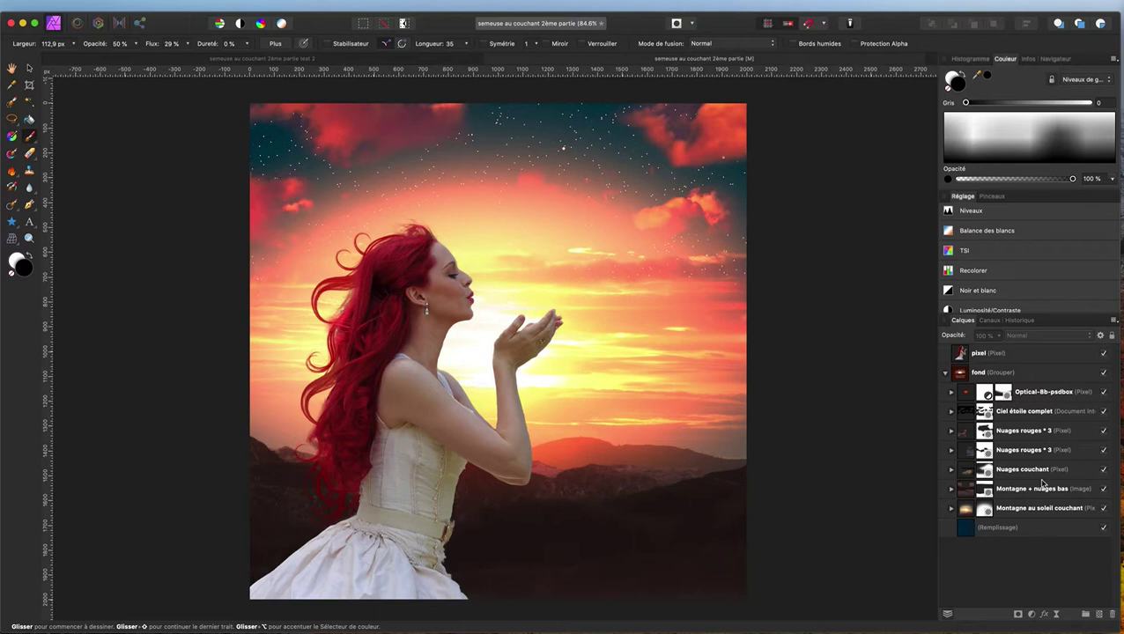
Step: Collapse the fond group and rename the woman's pixel layer to 'semeuse 1'
click(947, 374)
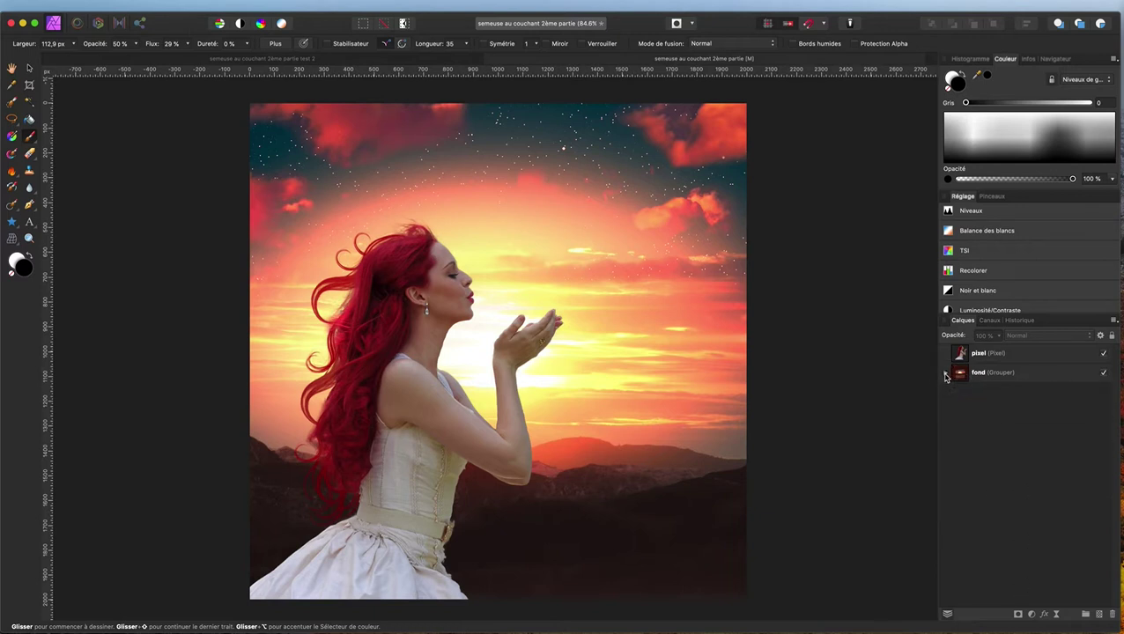
click(1013, 356)
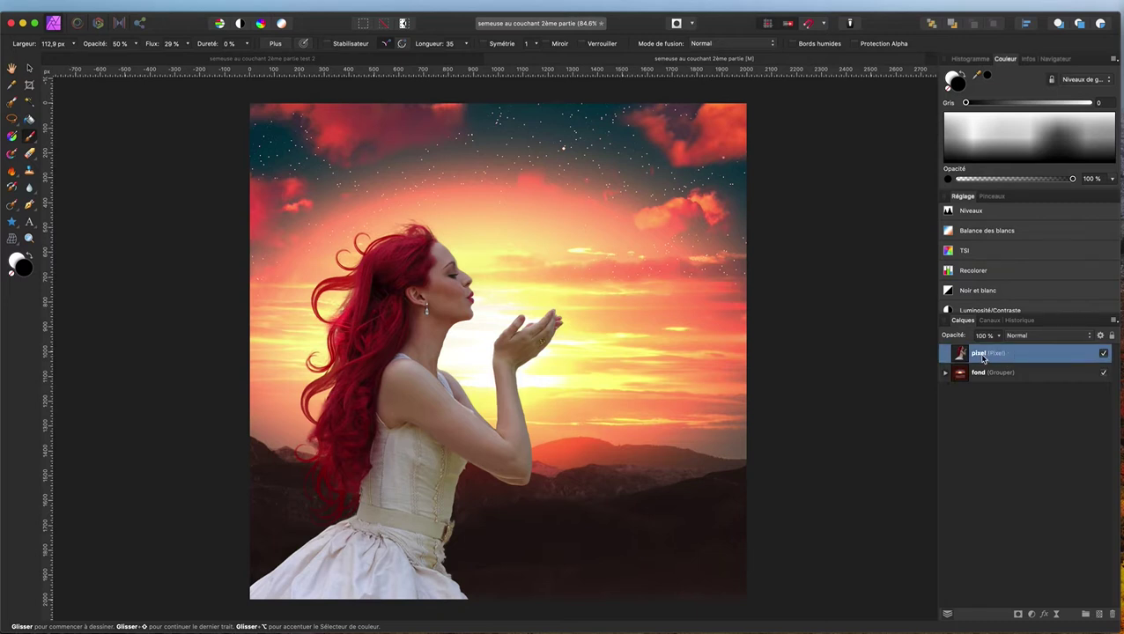
double_click(980, 355)
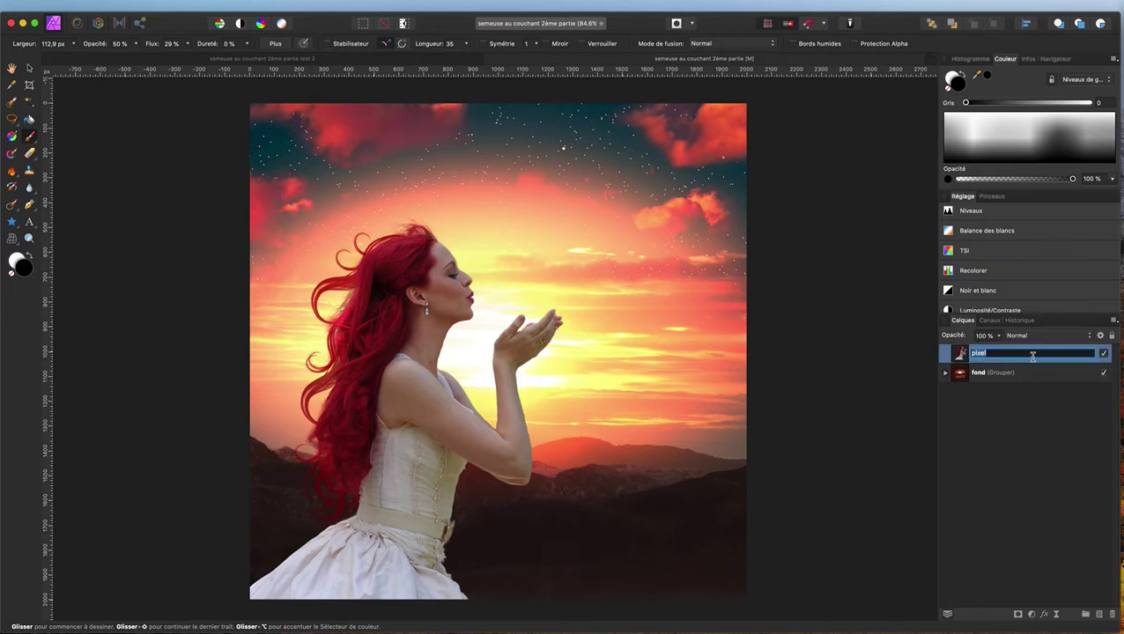
text(semeuse 1)
Step: Duplicate the semeuse 1 layer and name the copy 'semeuse 2'
click(982, 413)
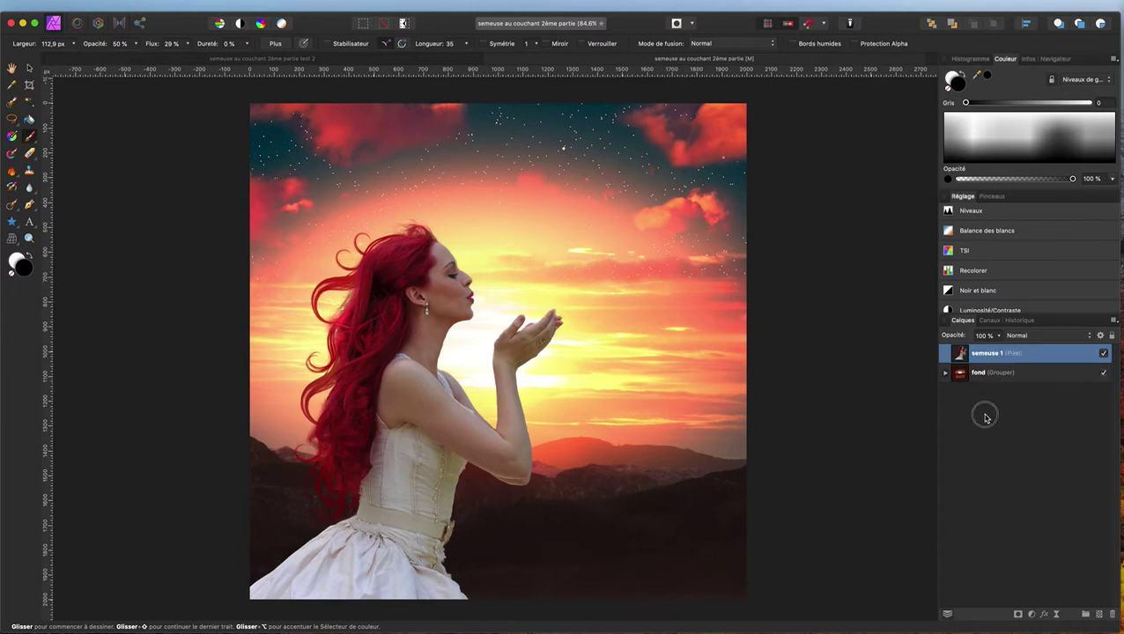
right_click(1025, 357)
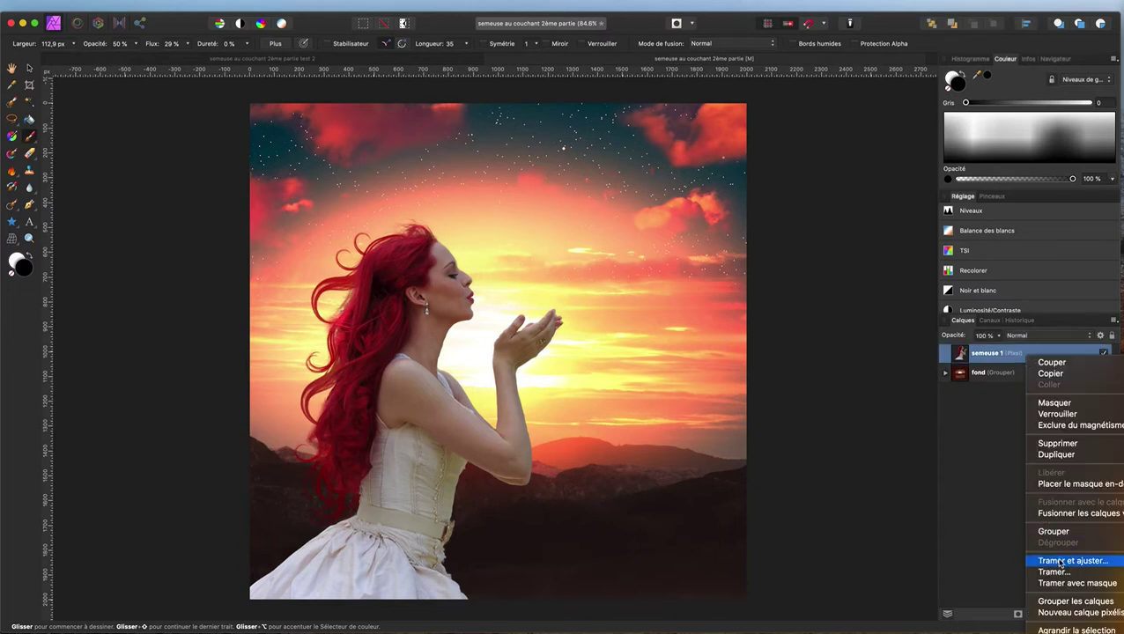
click(1059, 455)
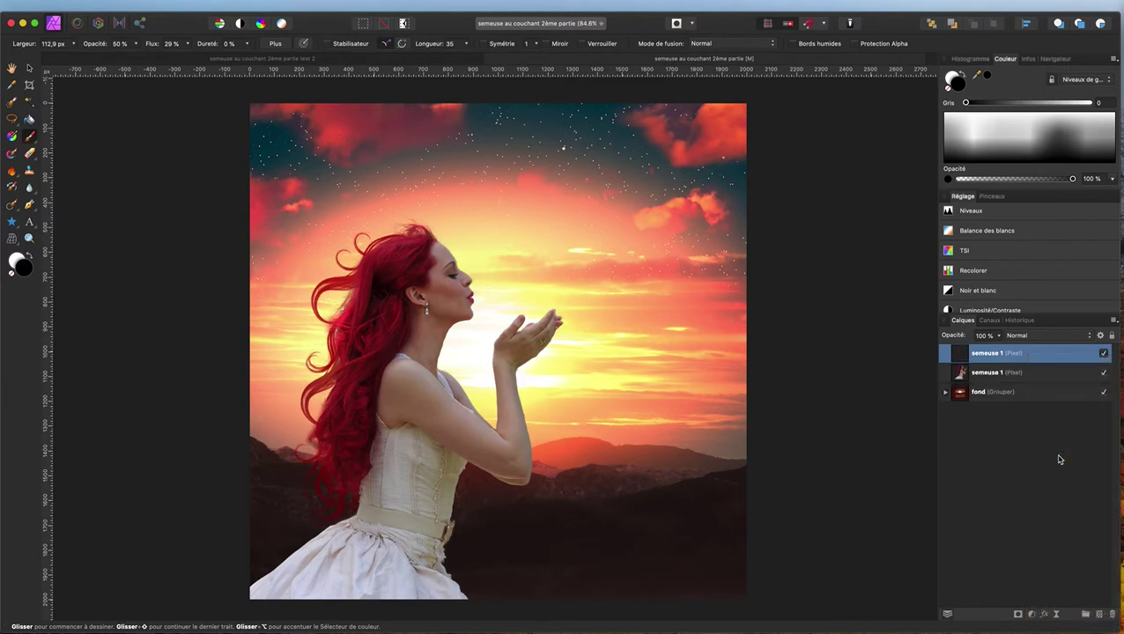
double_click(1002, 355)
triple_click(1000, 354)
text(2)
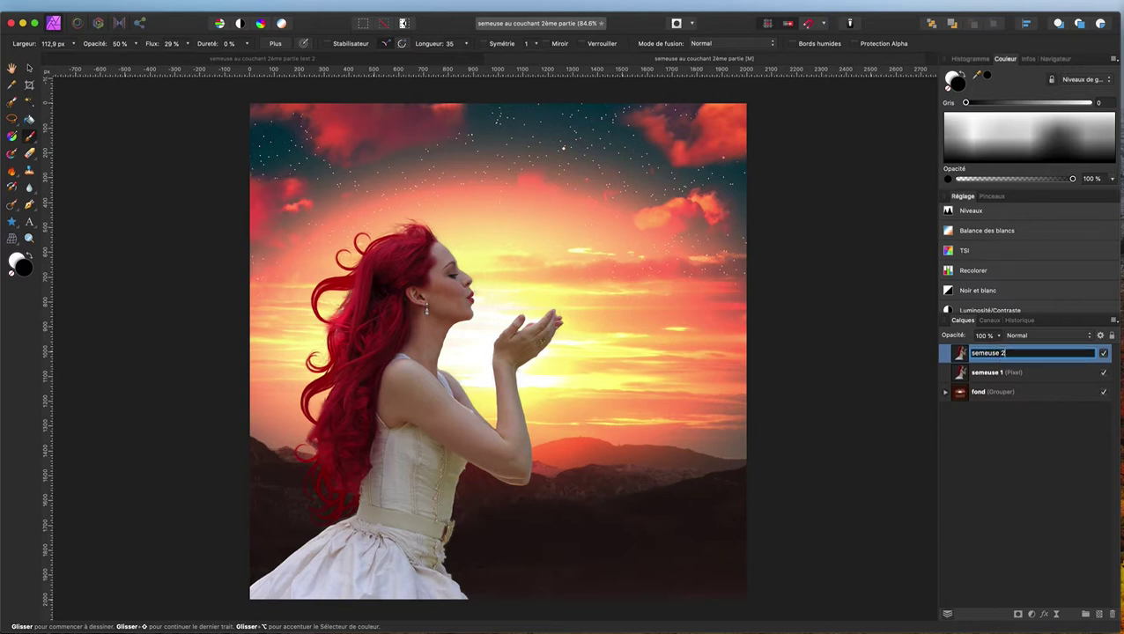
click(998, 448)
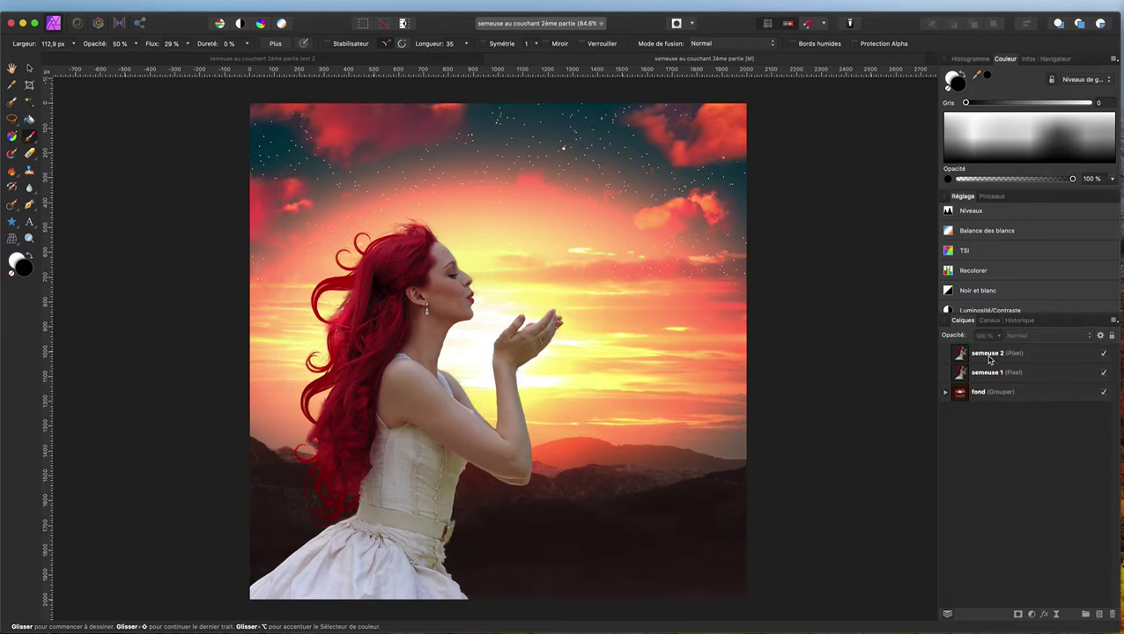
Step: Add a mask to semeuse 2, hide it, and bring up layer effects for semeuse 1
click(989, 357)
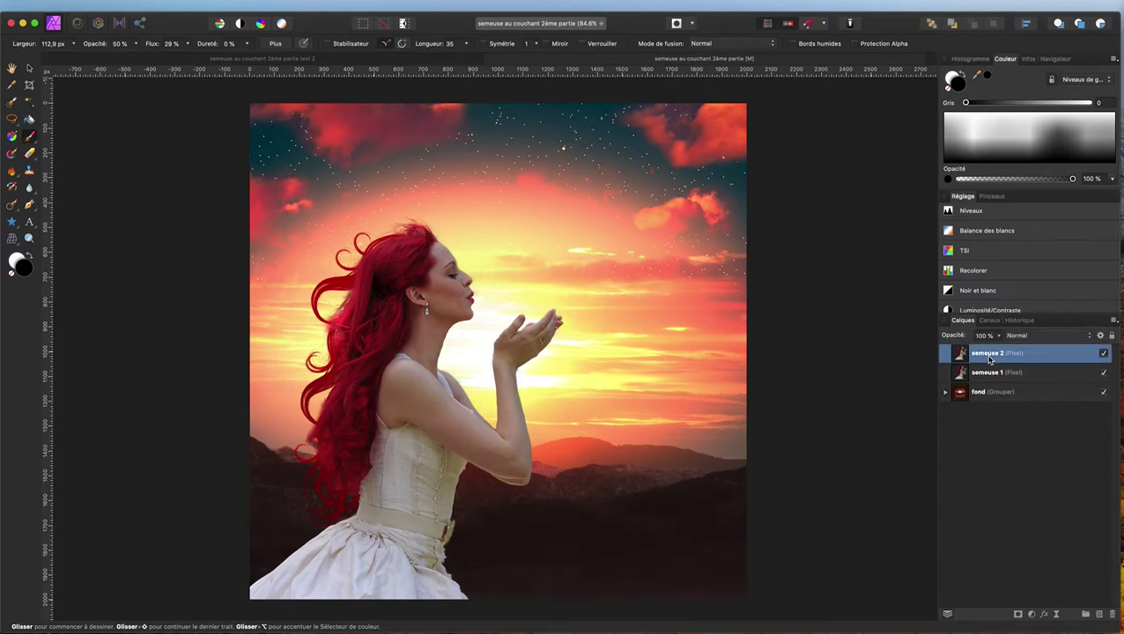
click(1018, 614)
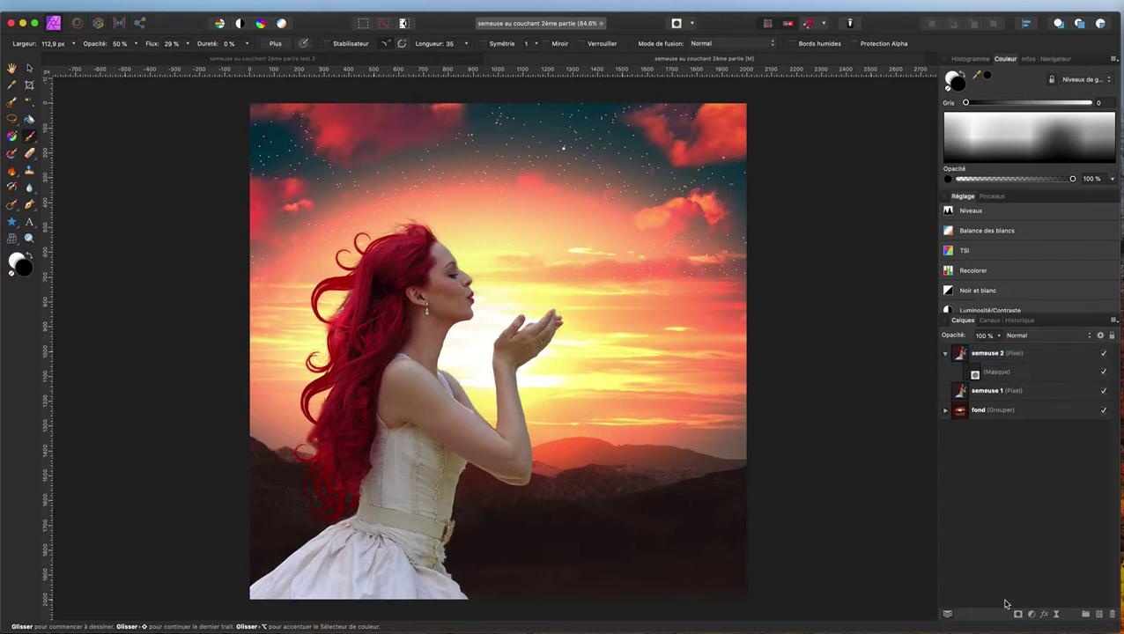
click(1103, 354)
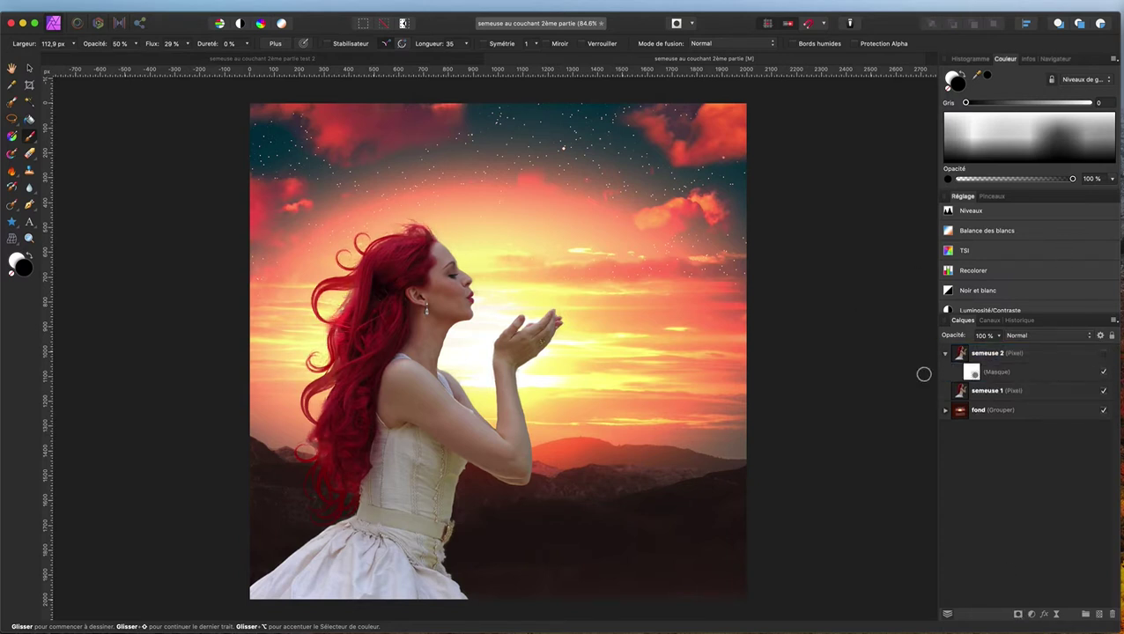
click(1044, 394)
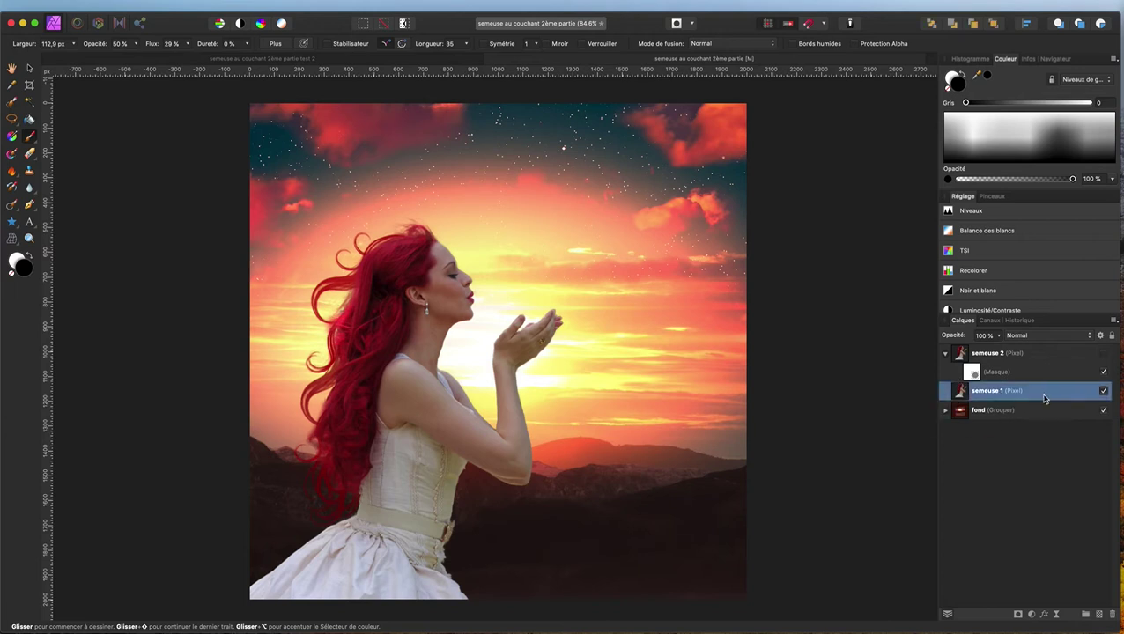
click(1044, 614)
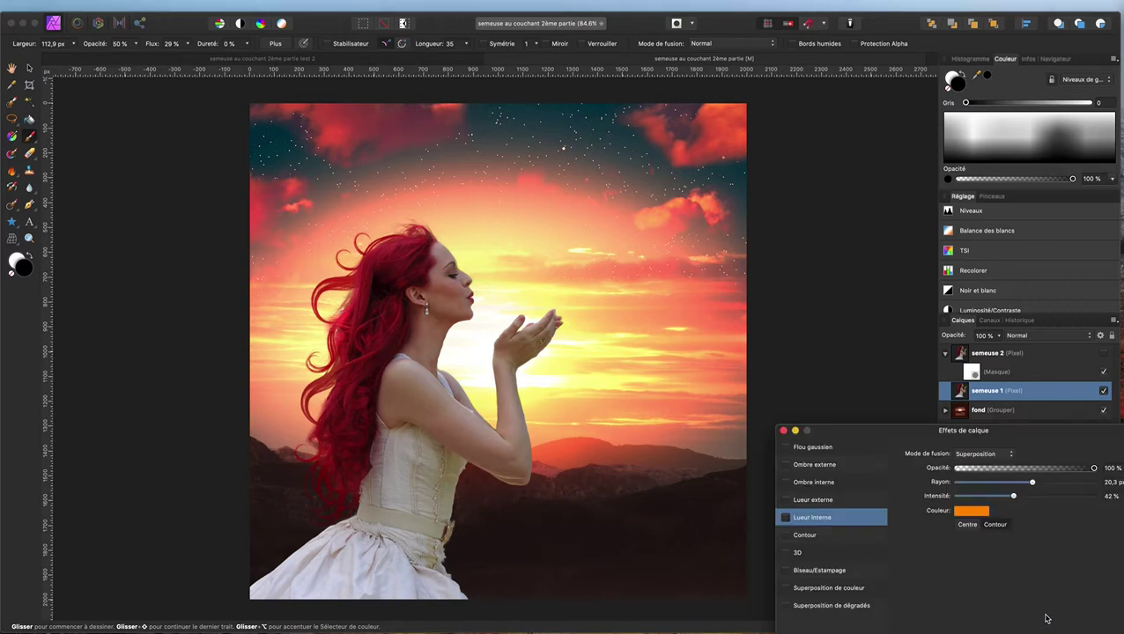
Step: Give semeuse 1 an Overlay inner glow: radius 20.3 px, intensity 42%, colour FF8A00
click(787, 520)
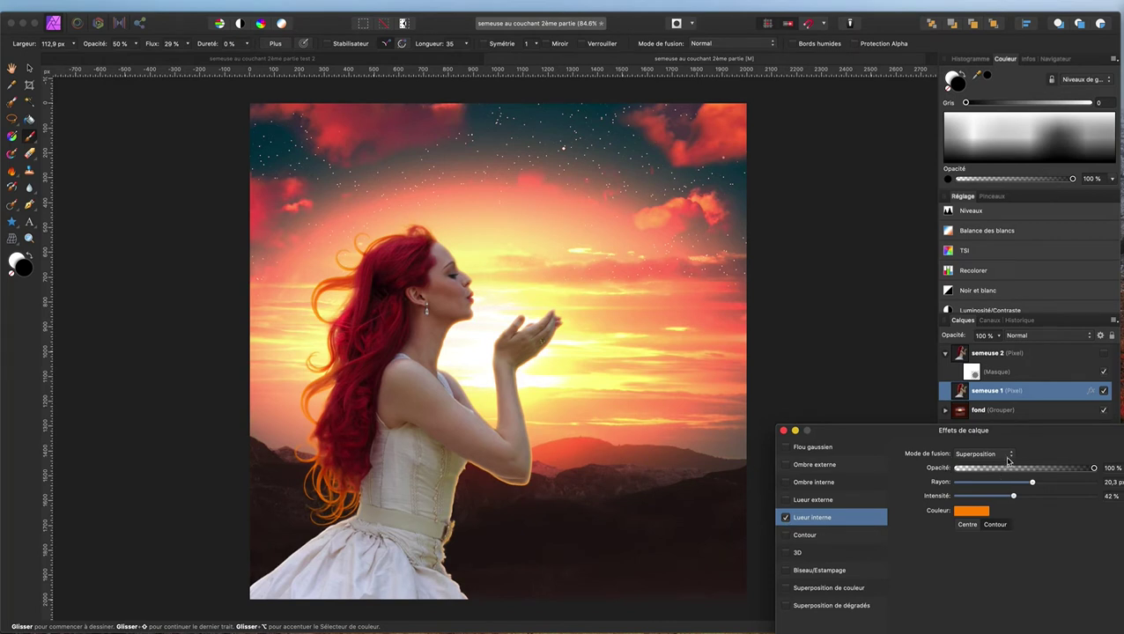
click(978, 514)
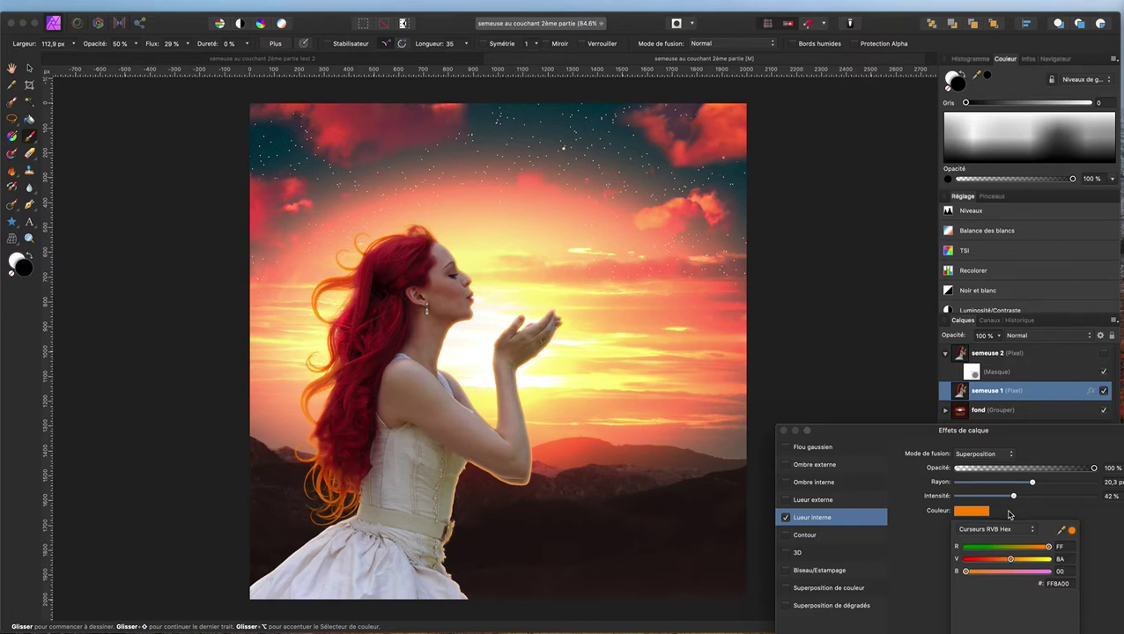
click(1094, 526)
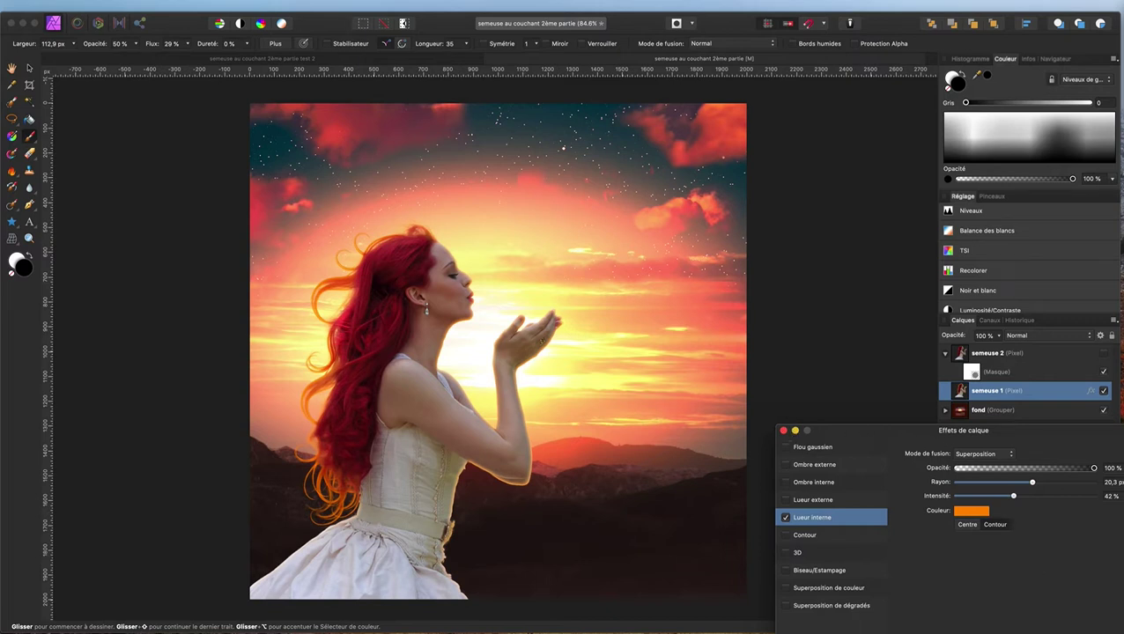
click(878, 446)
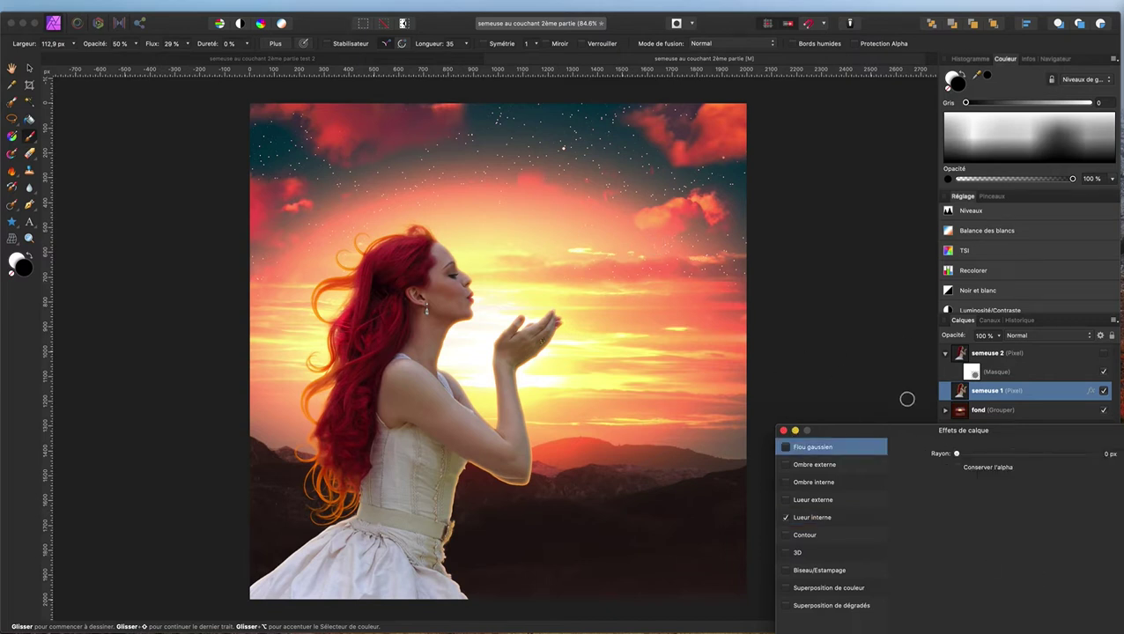
click(825, 518)
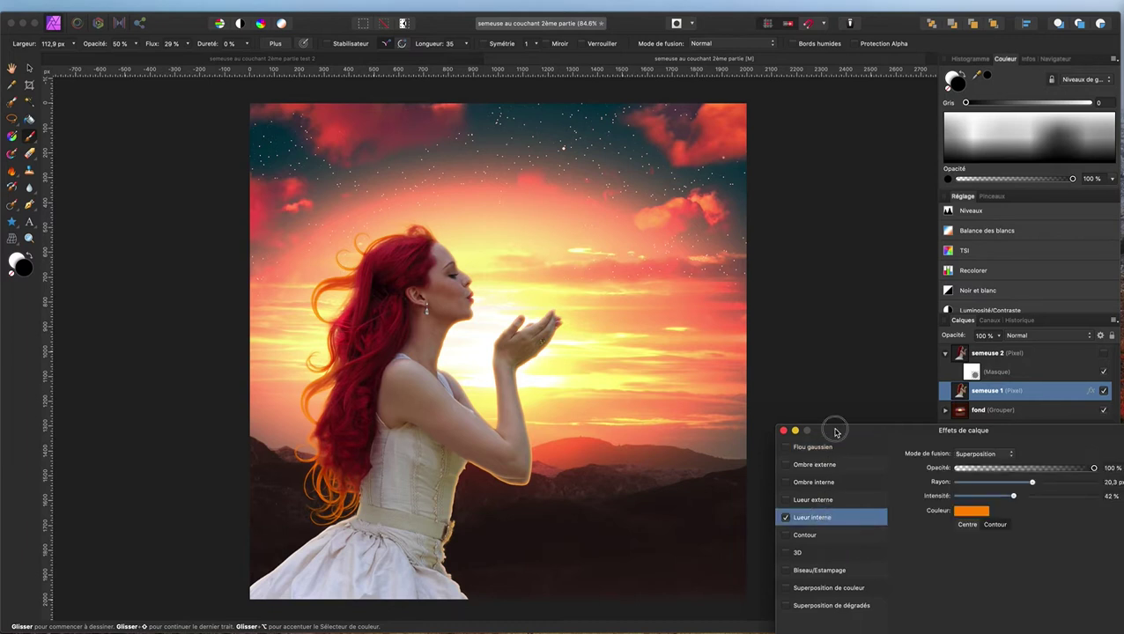
click(947, 493)
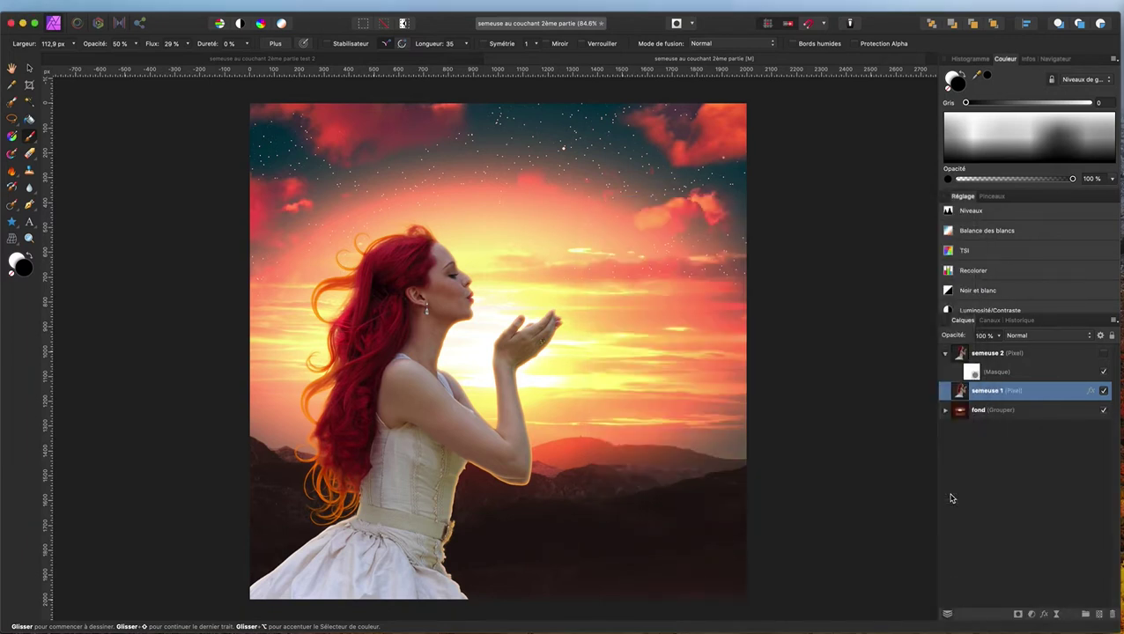
Step: Compare semeuse 1 hidden and shown, then make semeuse 2 visible and target its mask
click(1105, 391)
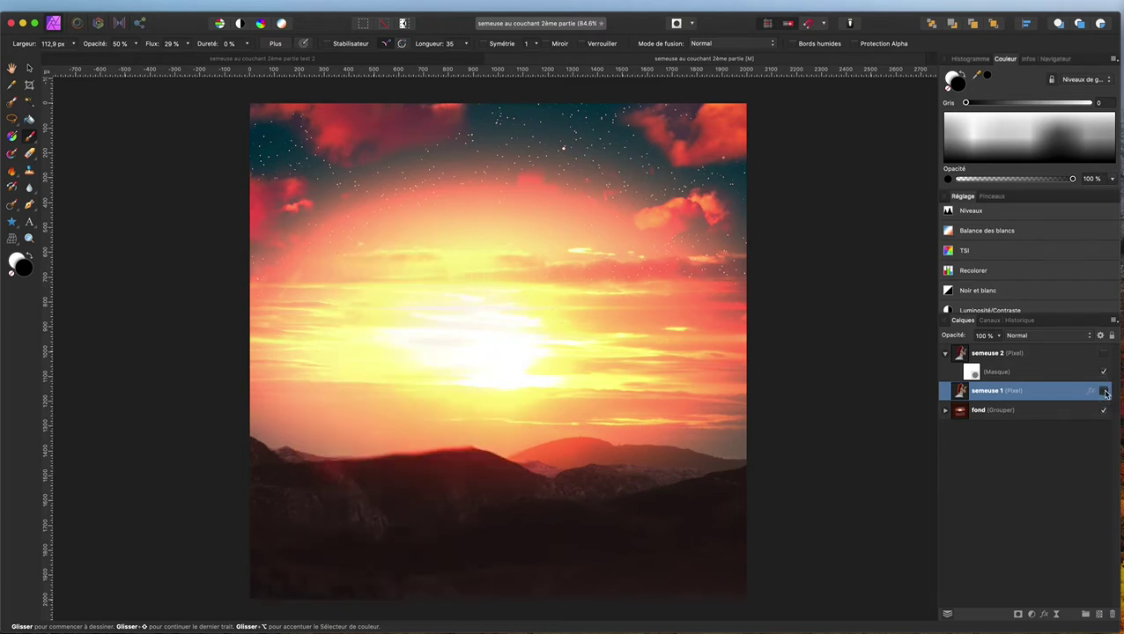
click(1105, 392)
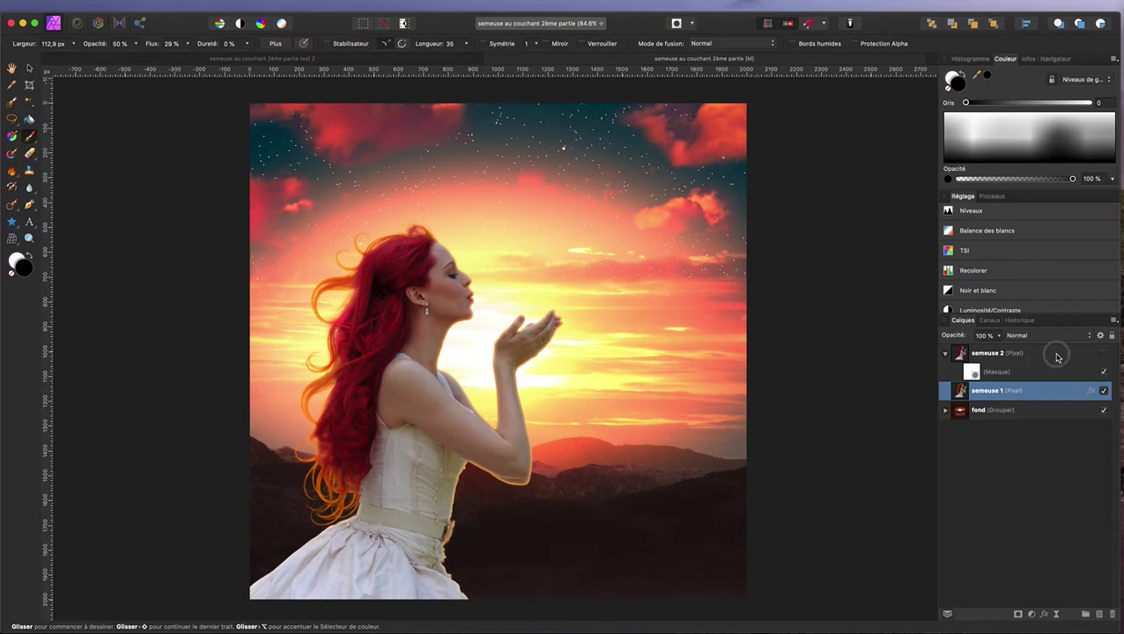
click(955, 351)
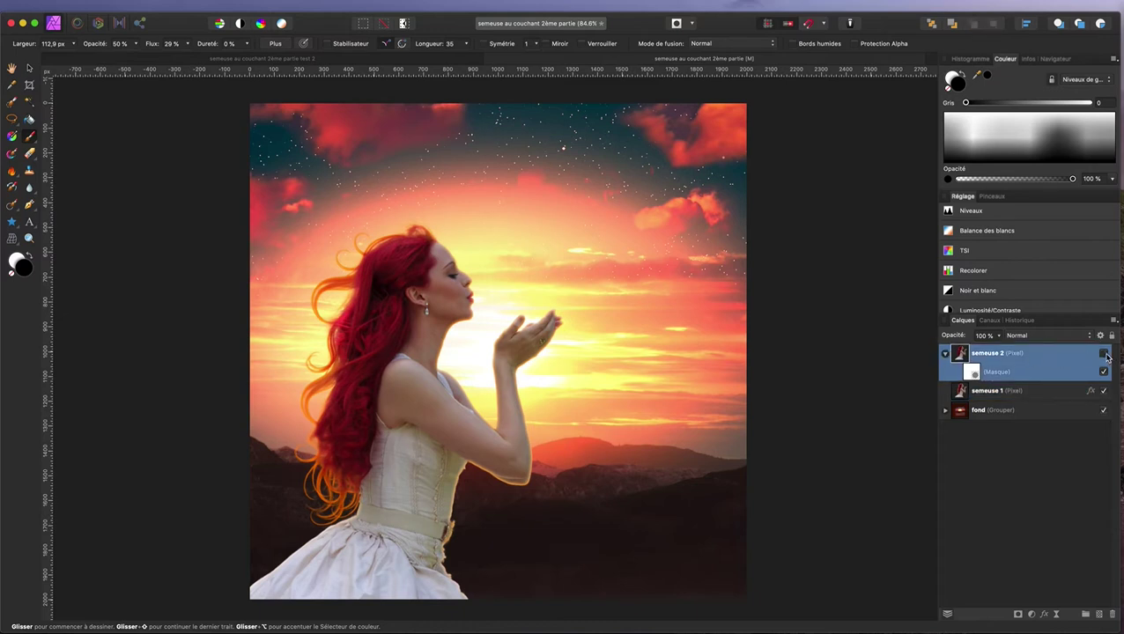
click(1104, 353)
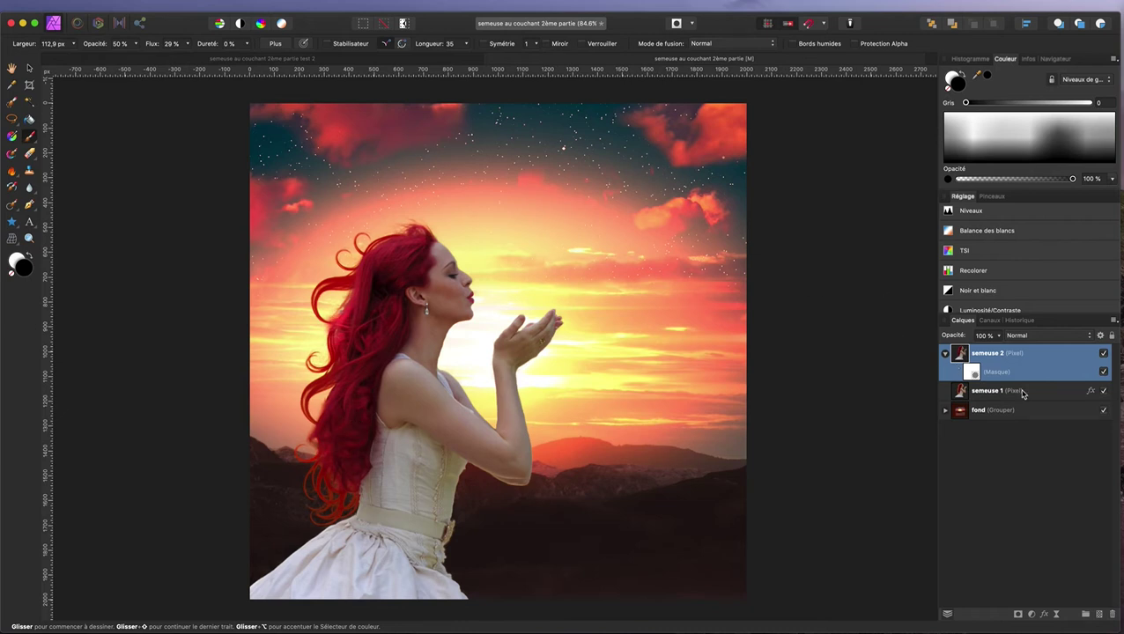
click(974, 374)
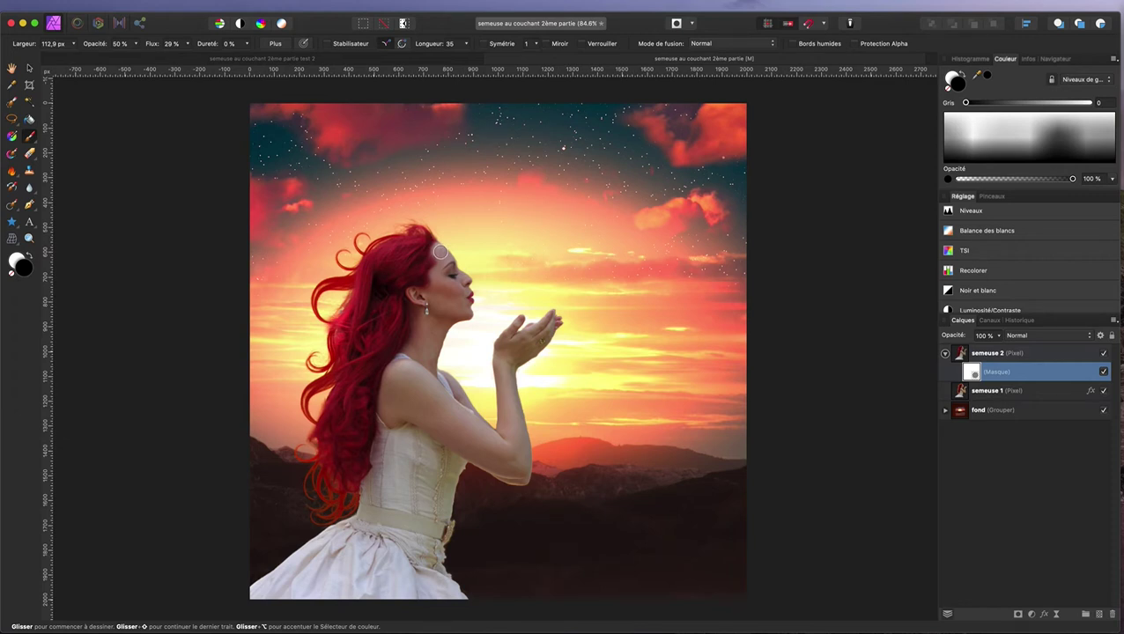
Step: Paint the semeuse 2 mask around the raised arm and hand edges
scroll(441, 253, up, 2)
scroll(441, 253, up, 2)
scroll(441, 252, up, 3)
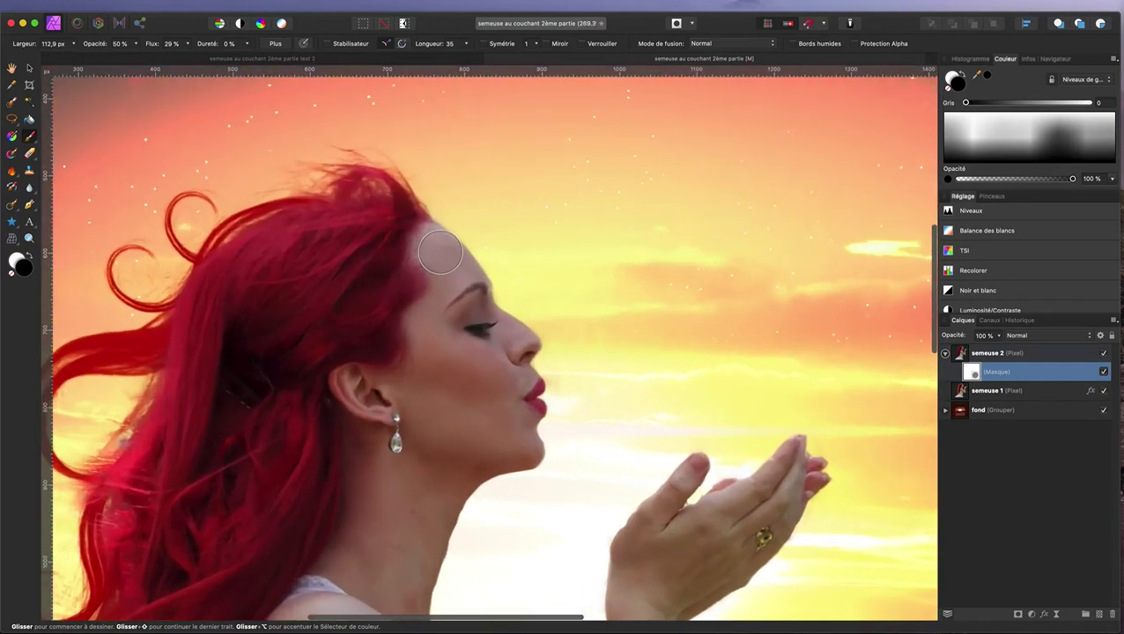
scroll(440, 253, up, 2)
scroll(441, 253, down, 1)
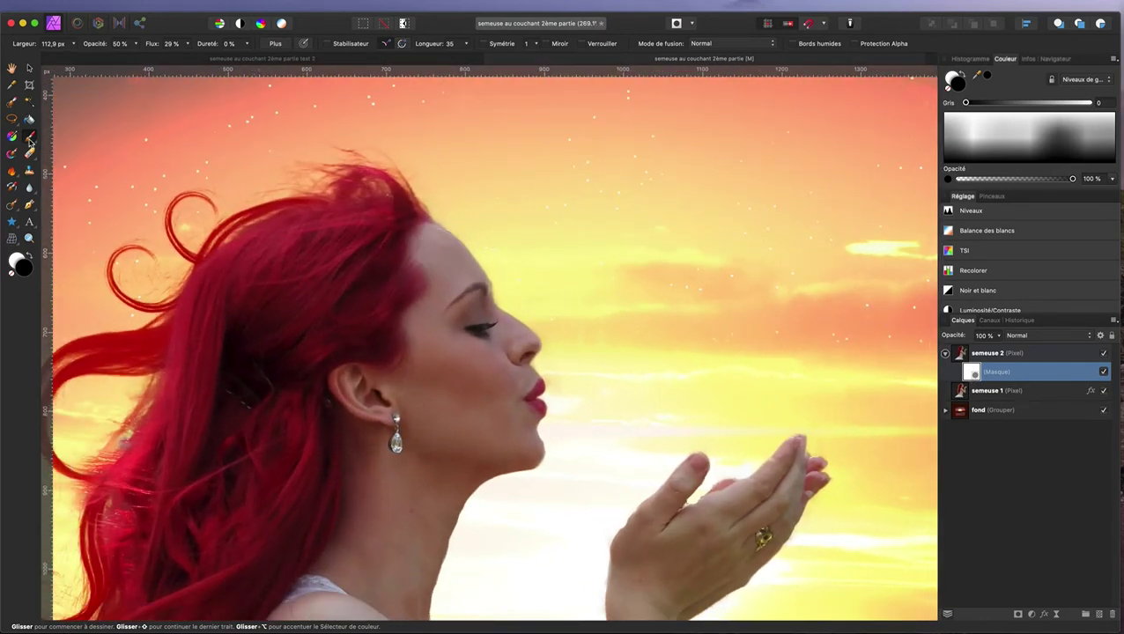
scroll(476, 240, up, 1)
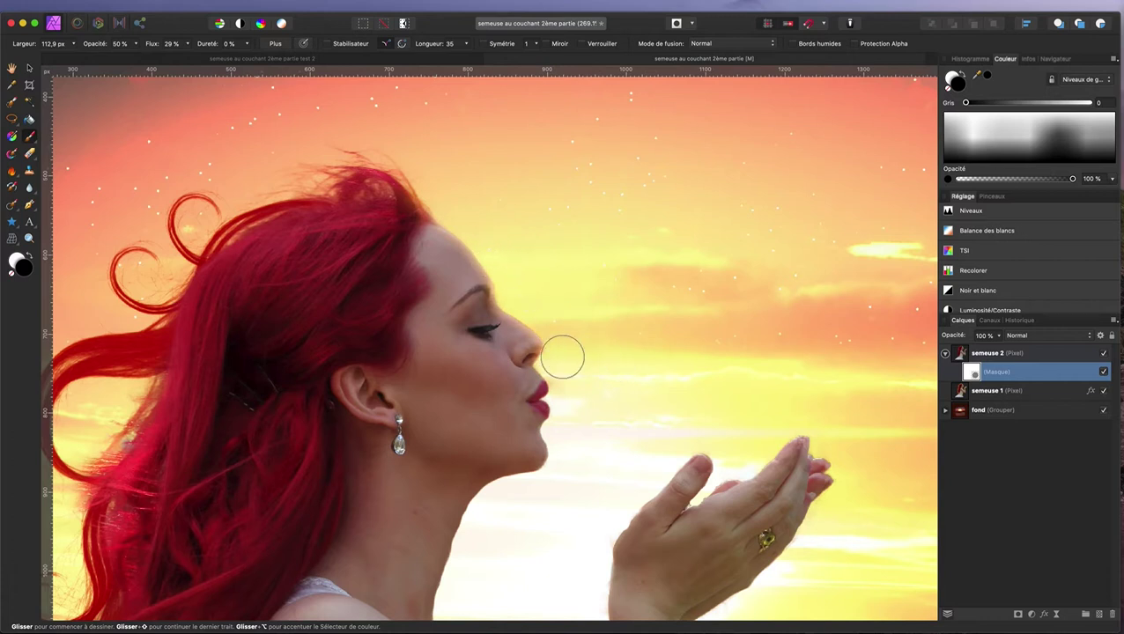
scroll(557, 451, left, 1)
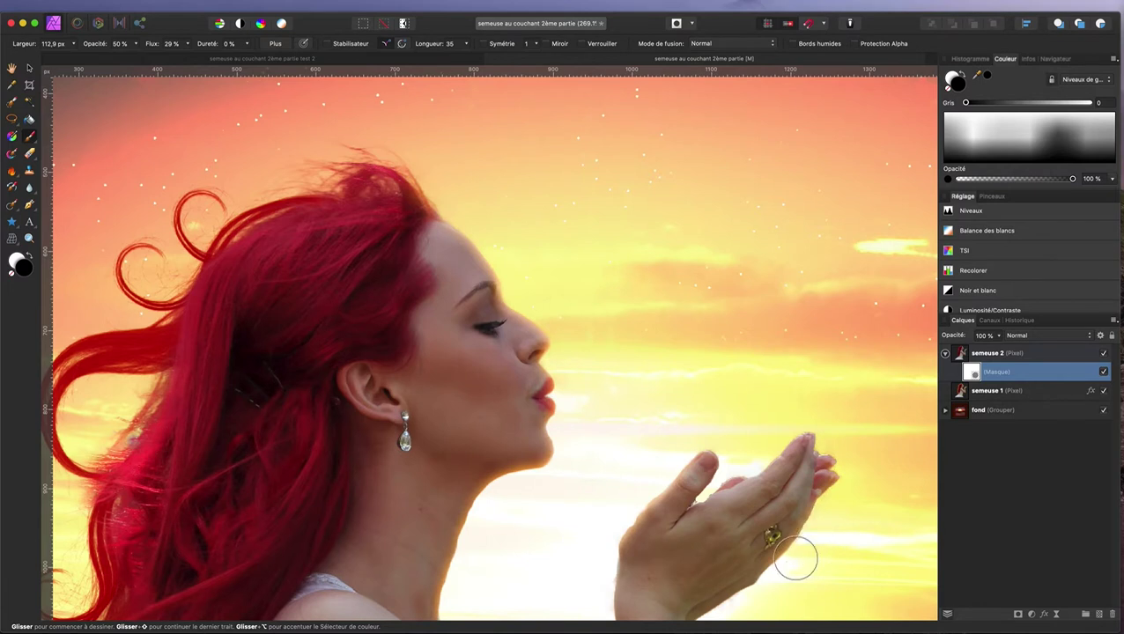
scroll(781, 591, down, 5)
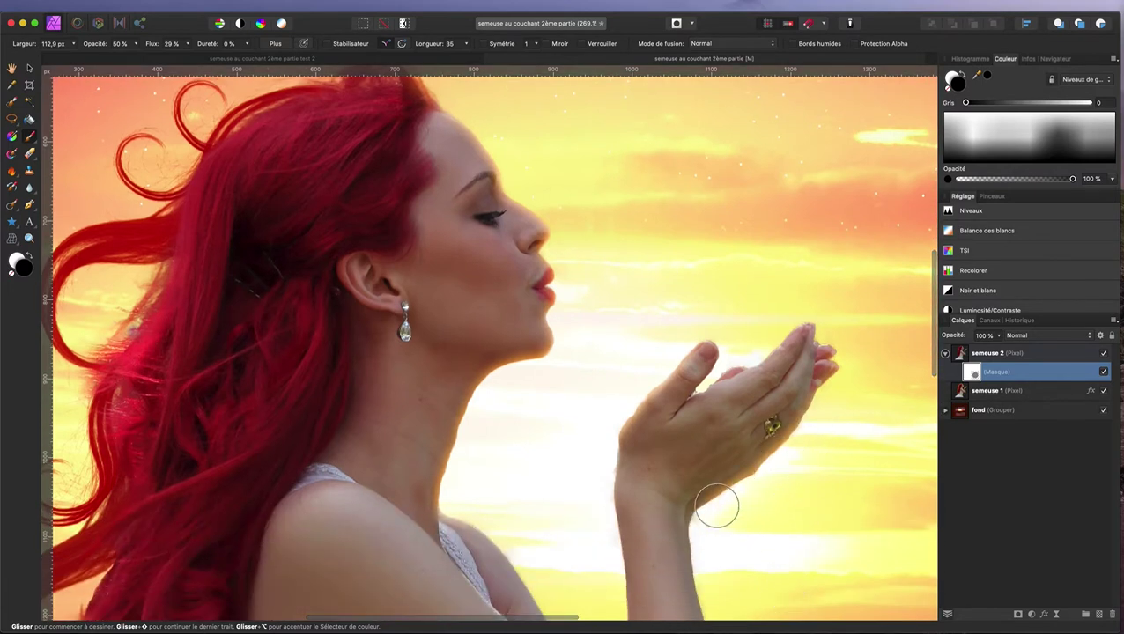
scroll(815, 610, down, 10)
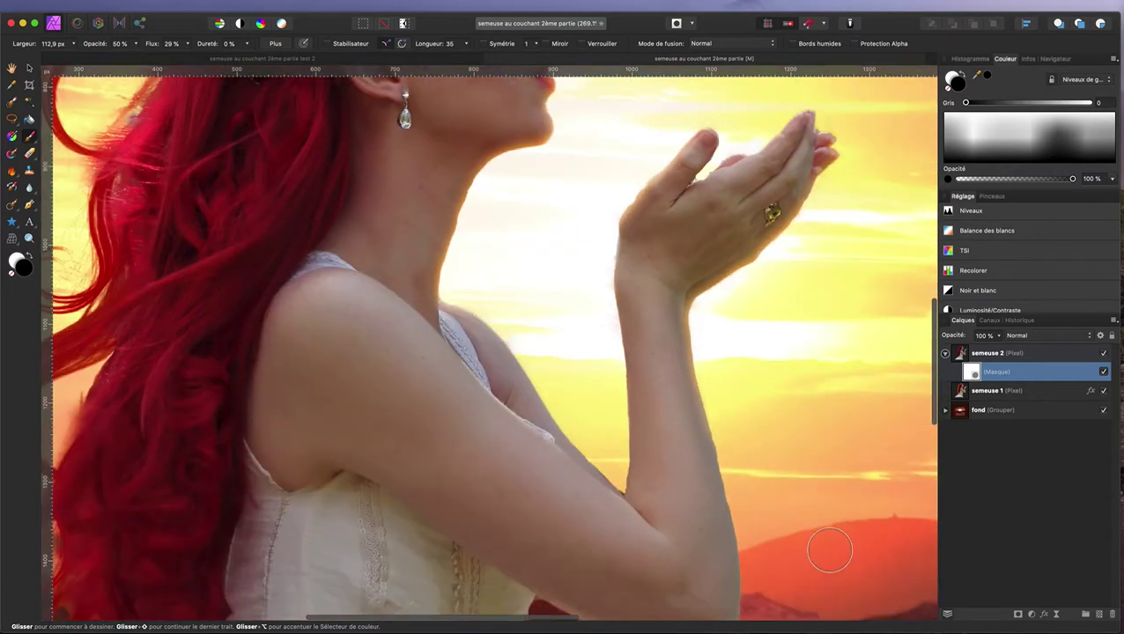
scroll(828, 546, down, 3)
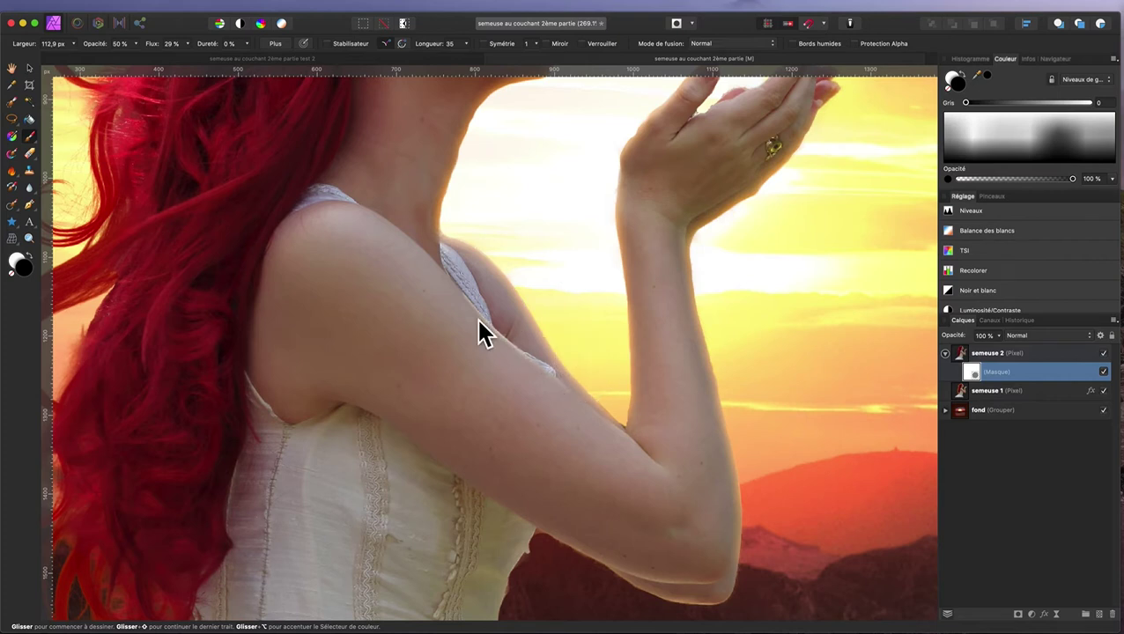
Step: Paint the mask along the arm edge, move down to the waist, and halve the brush size
drag(515, 296, 502, 304)
scroll(502, 304, up, 3)
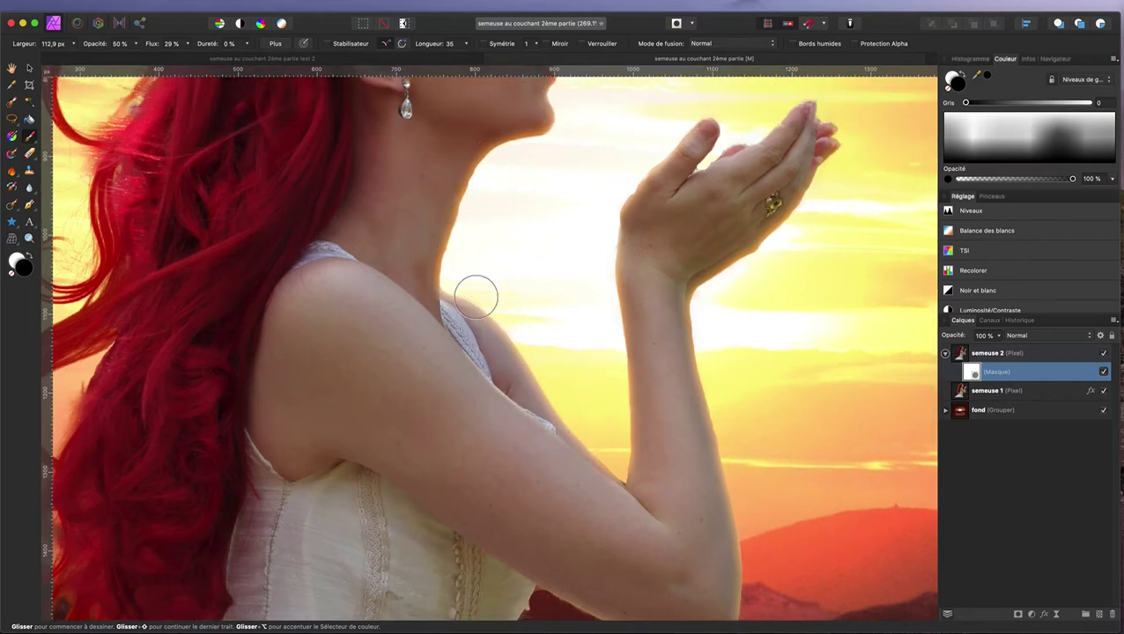
scroll(476, 296, down, 5)
scroll(477, 288, down, 5)
scroll(463, 289, down, 3)
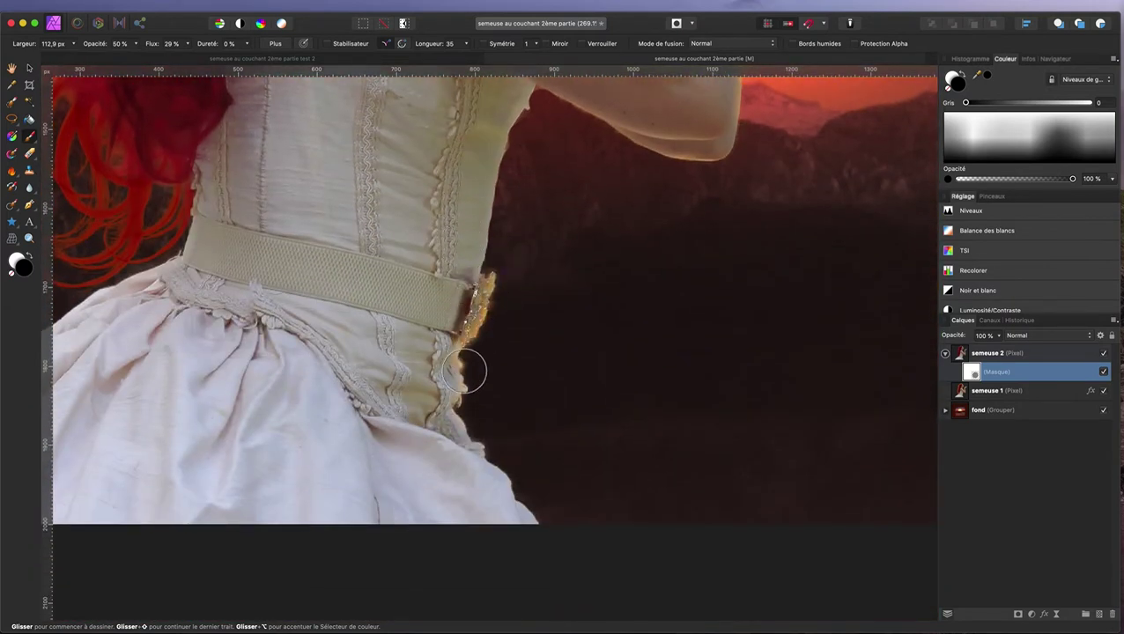
scroll(252, 292, left, 5)
scroll(252, 293, down, 2)
scroll(252, 292, left, 3)
scroll(252, 292, left, 3)
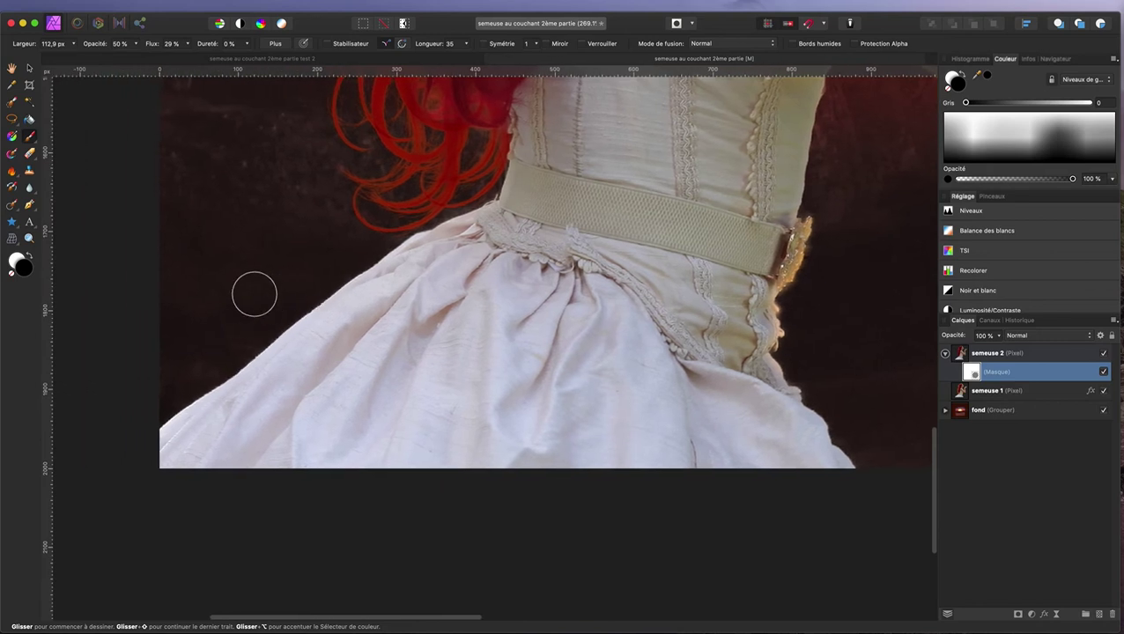
scroll(252, 292, left, 2)
scroll(252, 293, up, 2)
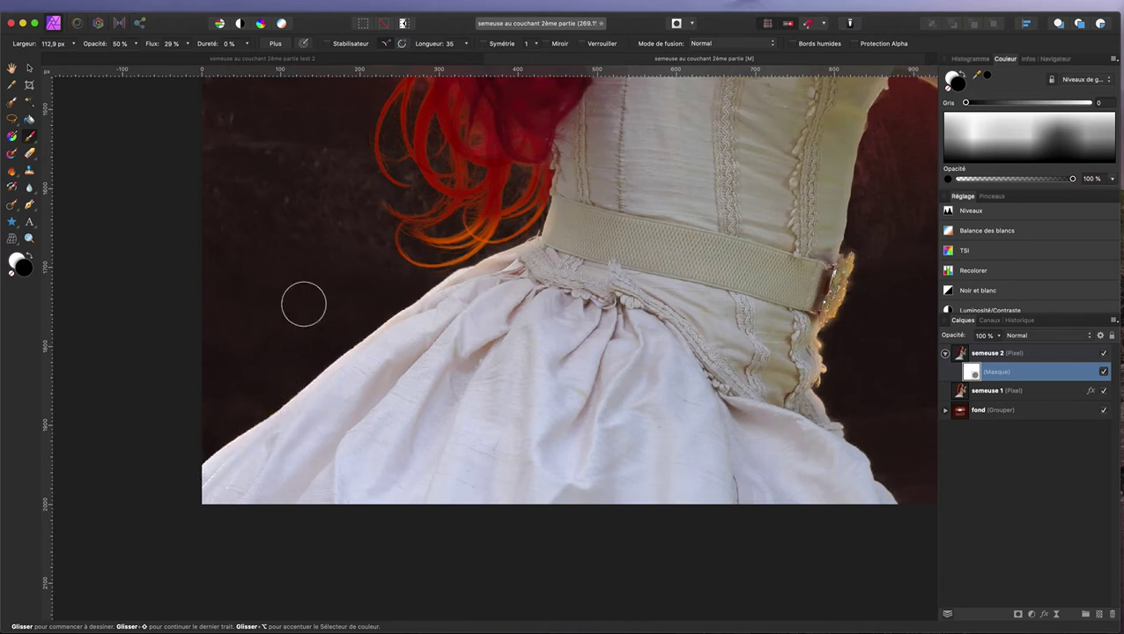
drag(343, 319, 346, 318)
Step: Zoom to 100%, centre the composite, deselect the mask and select semeuse 1
key(super+1)
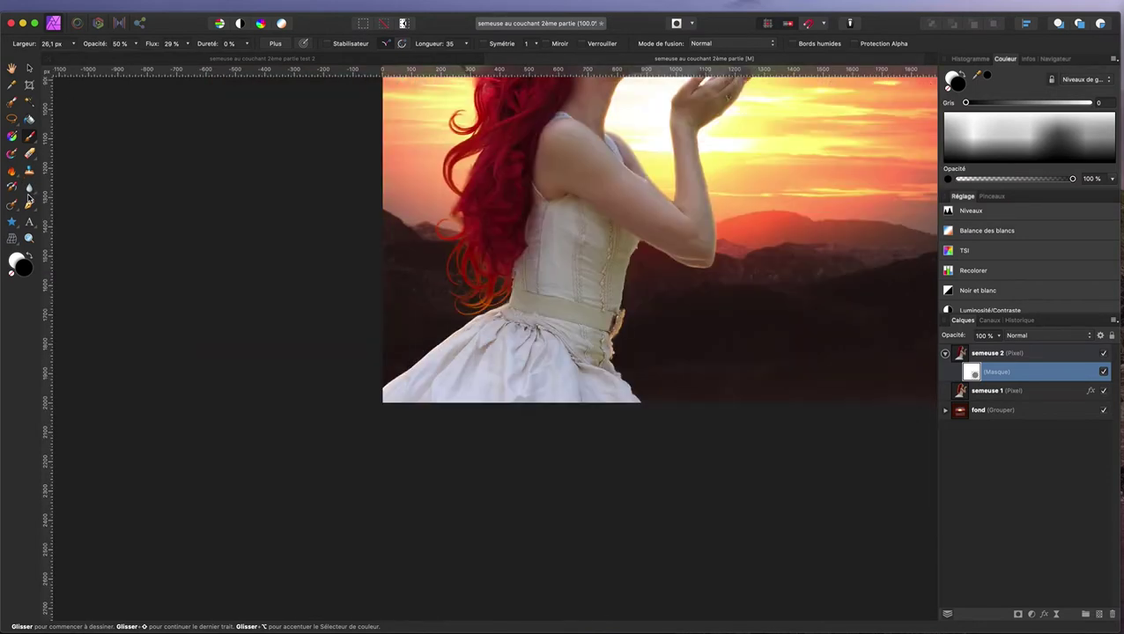
scroll(464, 282, up, 4)
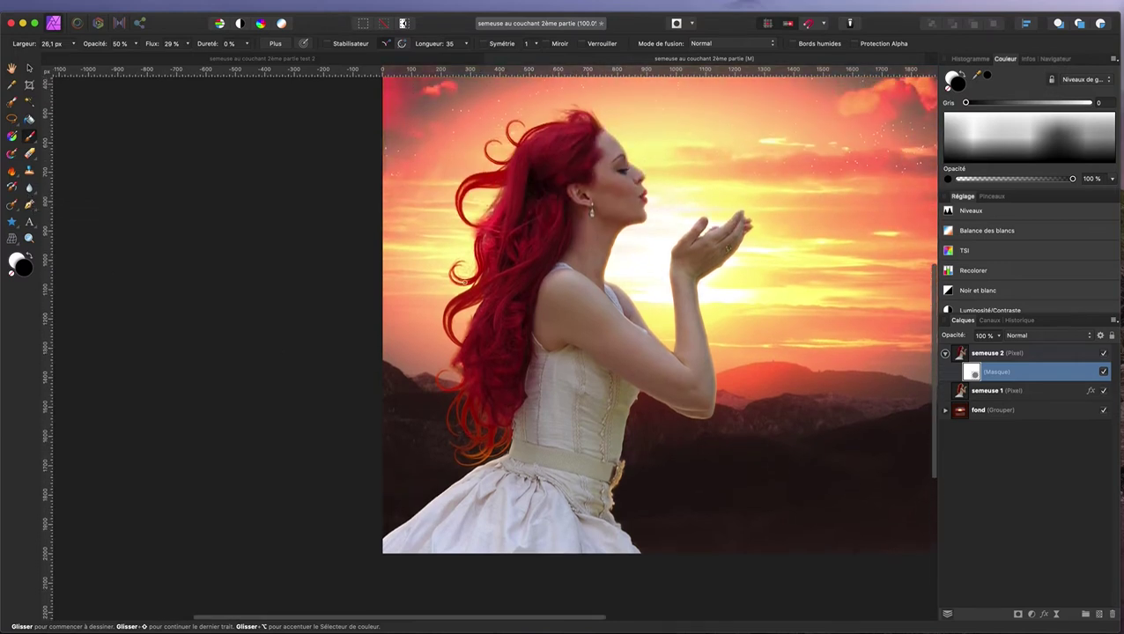
scroll(464, 281, up, 1)
scroll(464, 282, up, 1)
scroll(464, 282, down, 1)
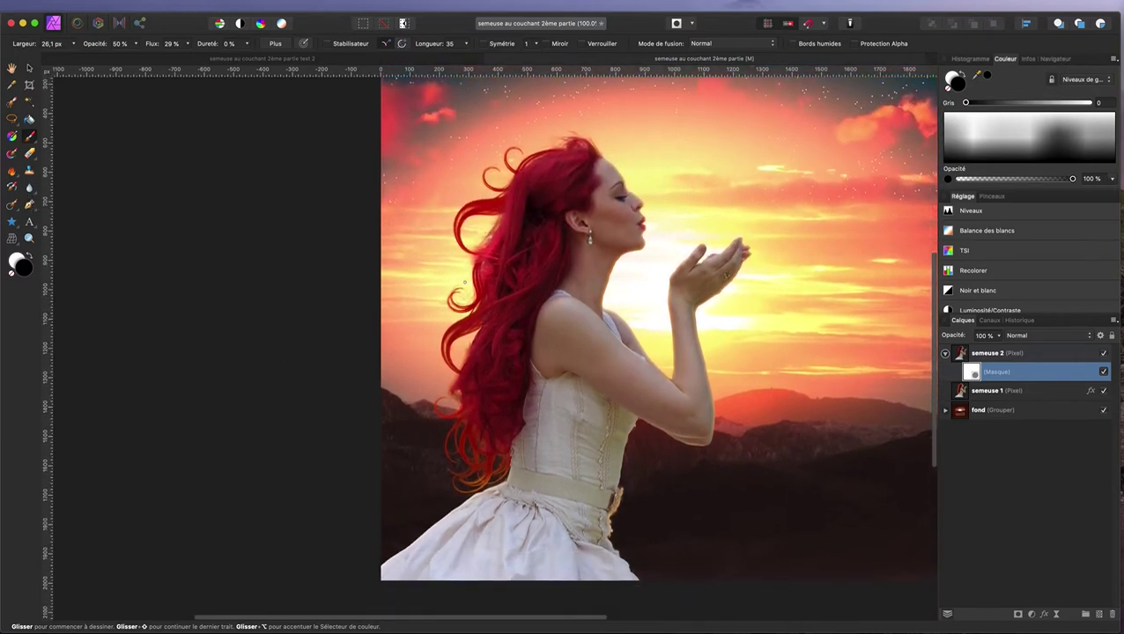
scroll(616, 352, up, 2)
click(1015, 551)
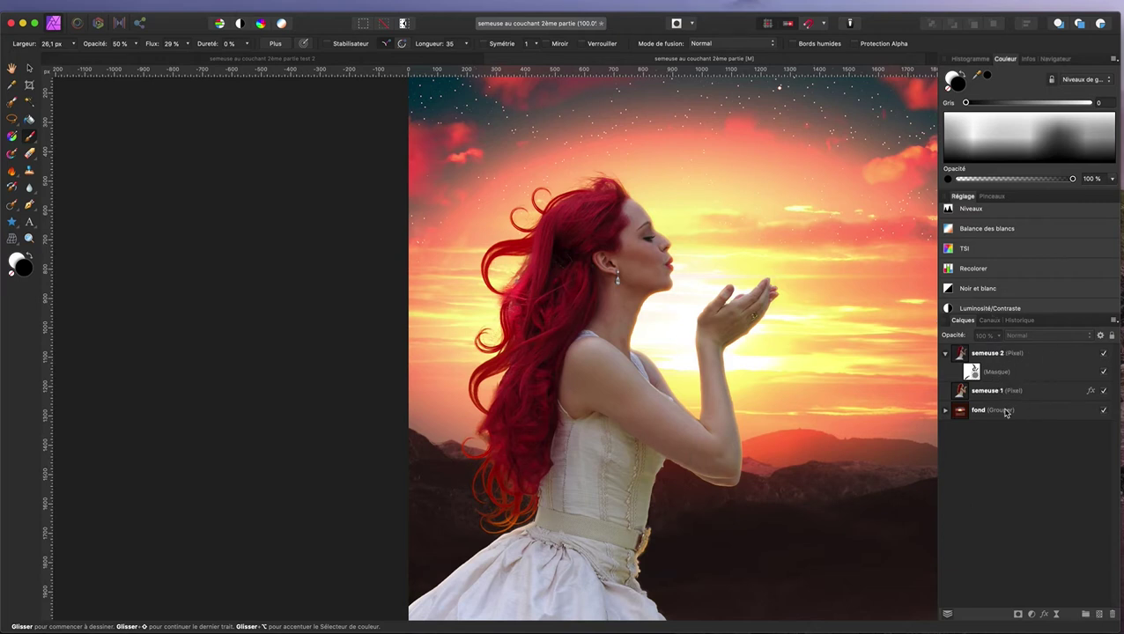
click(1030, 395)
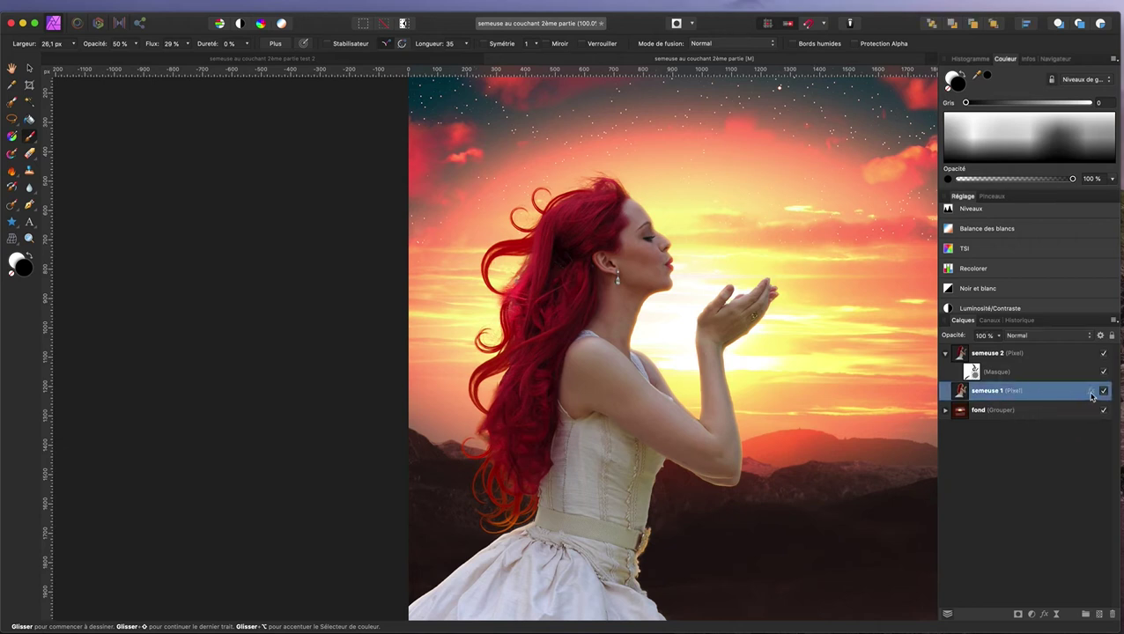
Step: Rasterize semeuse 1 keeping its layer effects, then add semeuse 2 to the selection
right_click(1039, 395)
click(1057, 604)
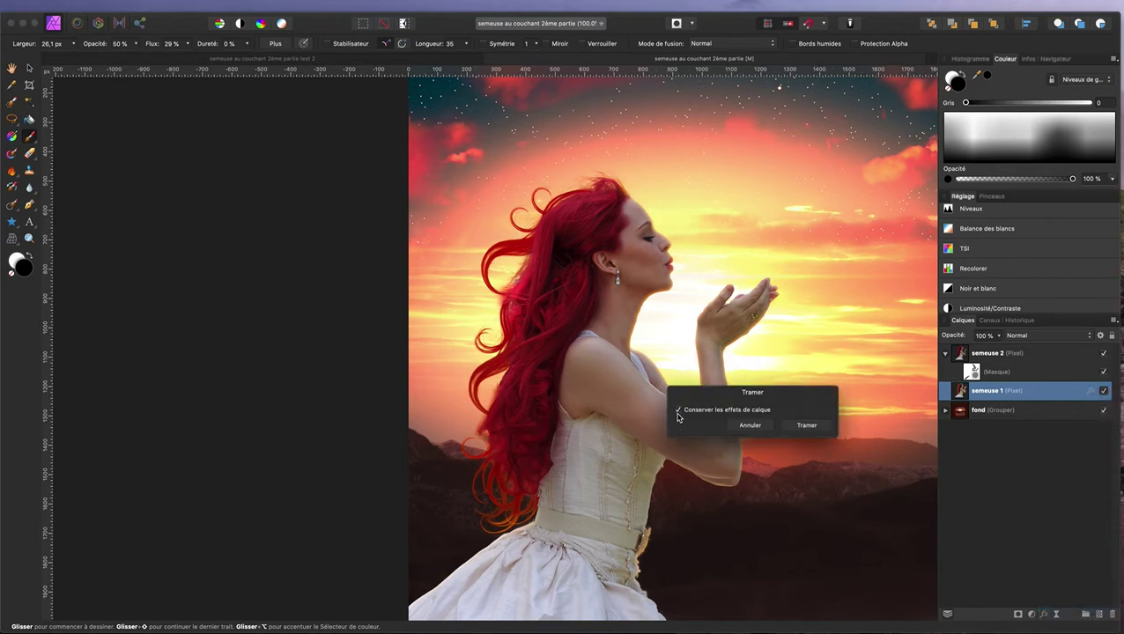
click(807, 426)
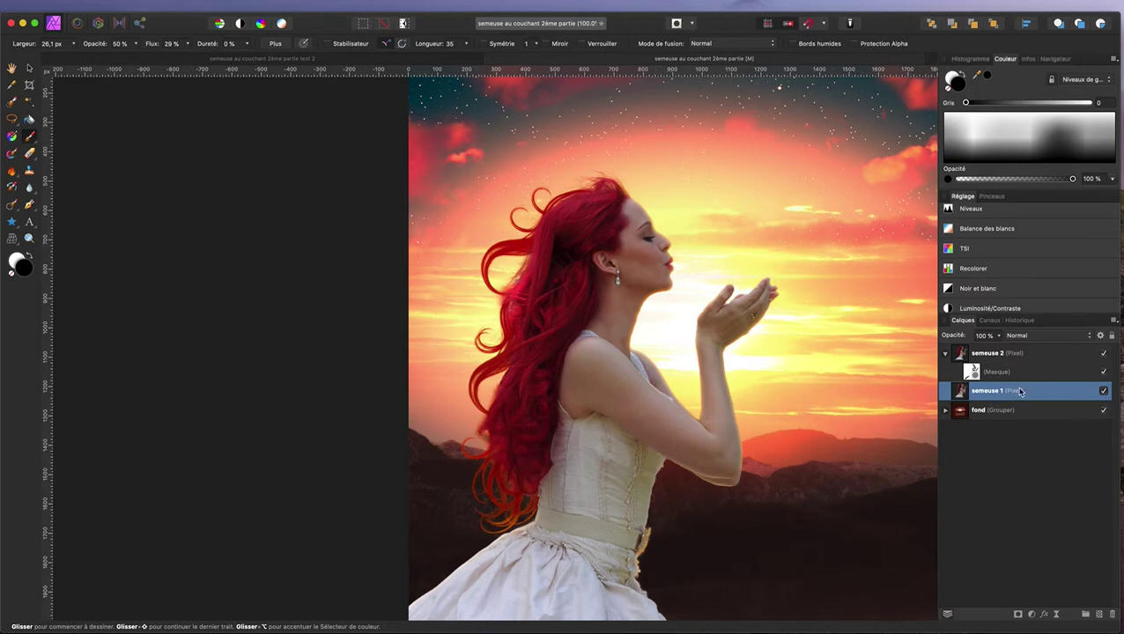
shift+click(1051, 354)
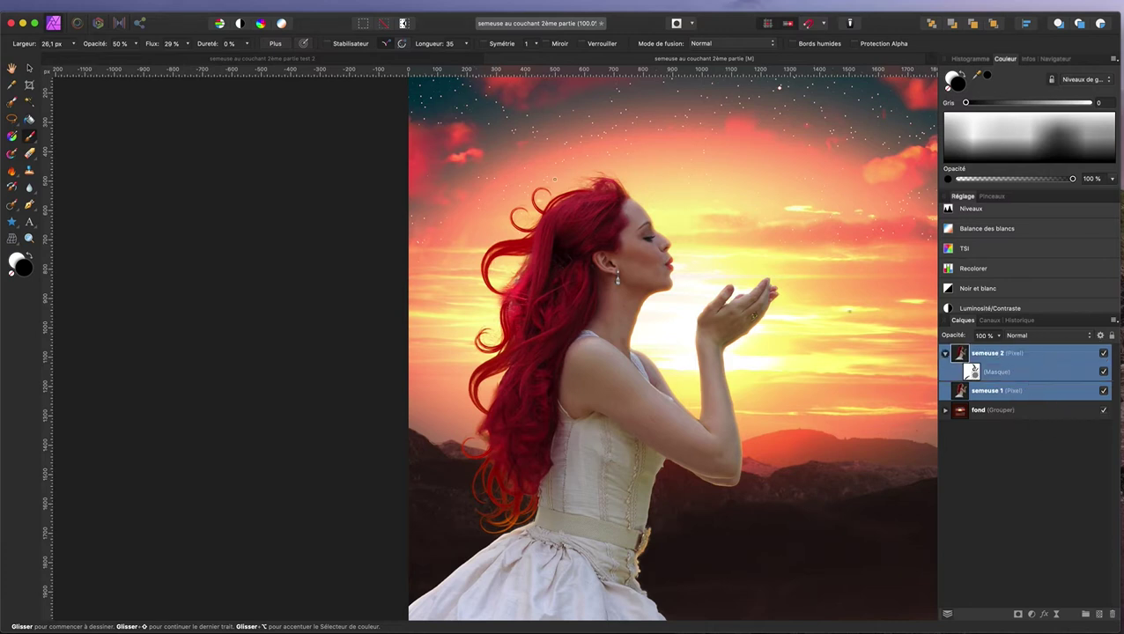
Step: Merge the two selected woman layers from the Calque menu and add a fill layer
click(266, 7)
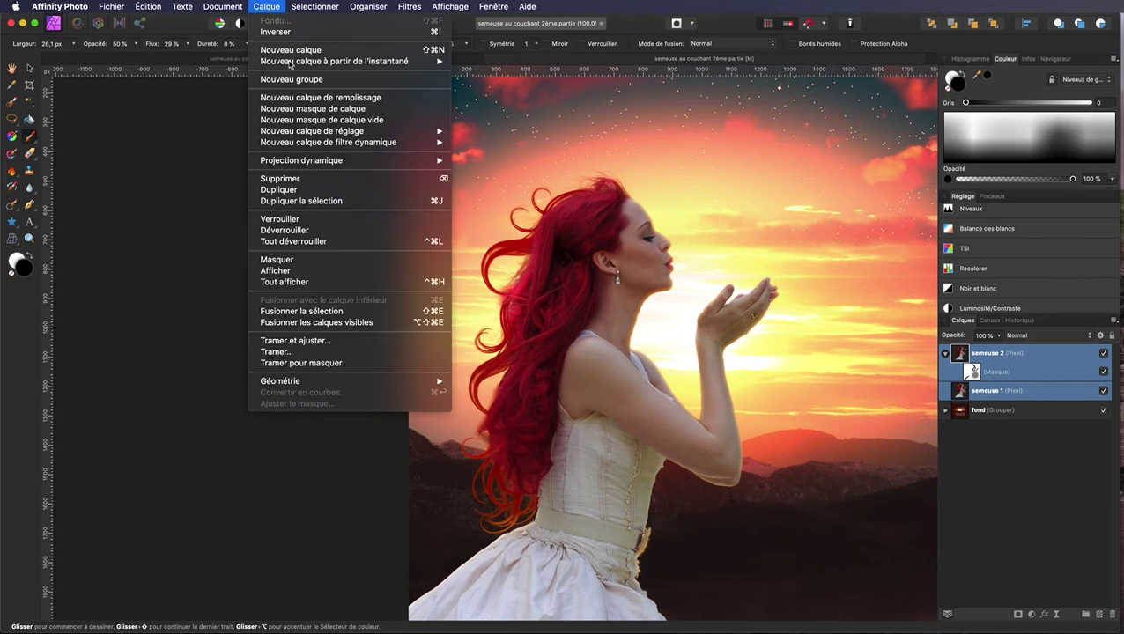
click(327, 314)
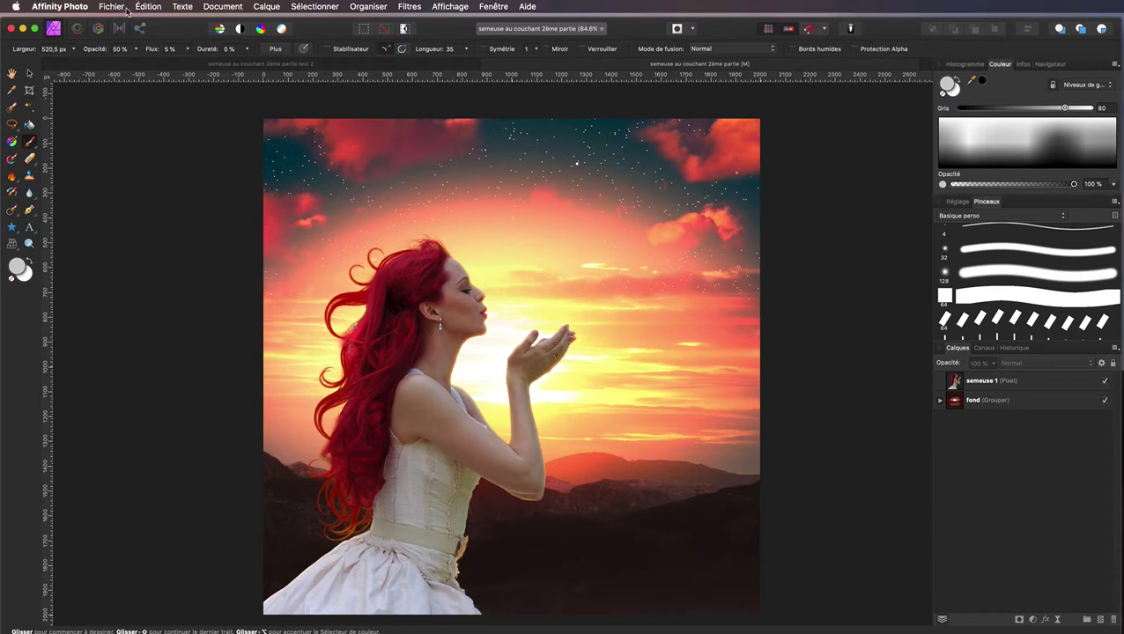
click(267, 7)
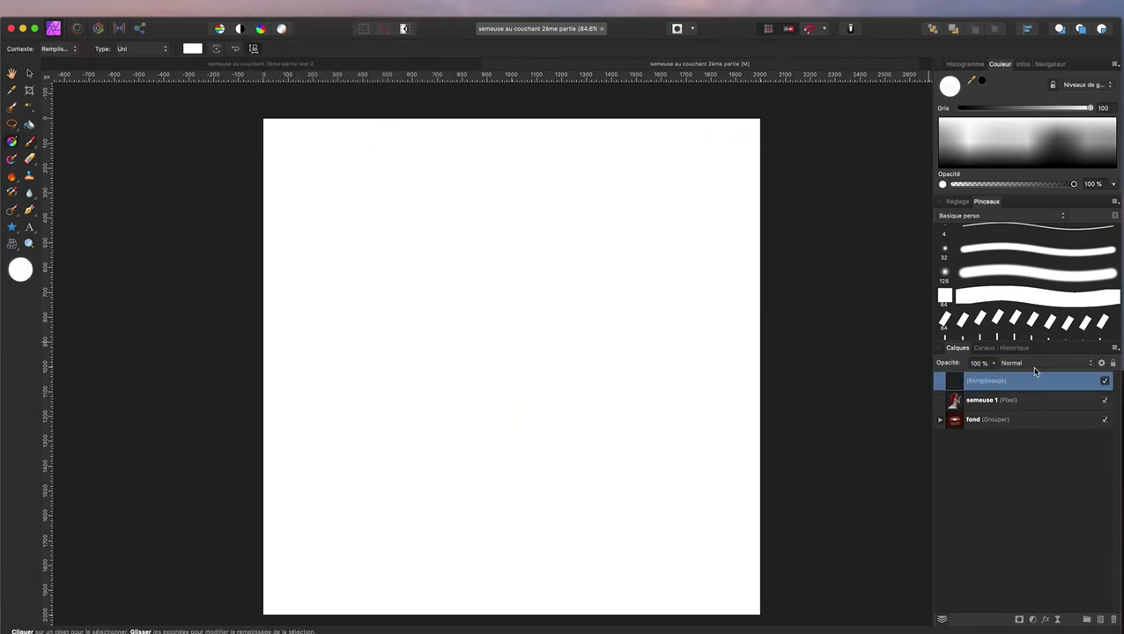
Step: Make the fill black, clip it into semeuse 1, and give it a mask
drag(998, 130, 998, 172)
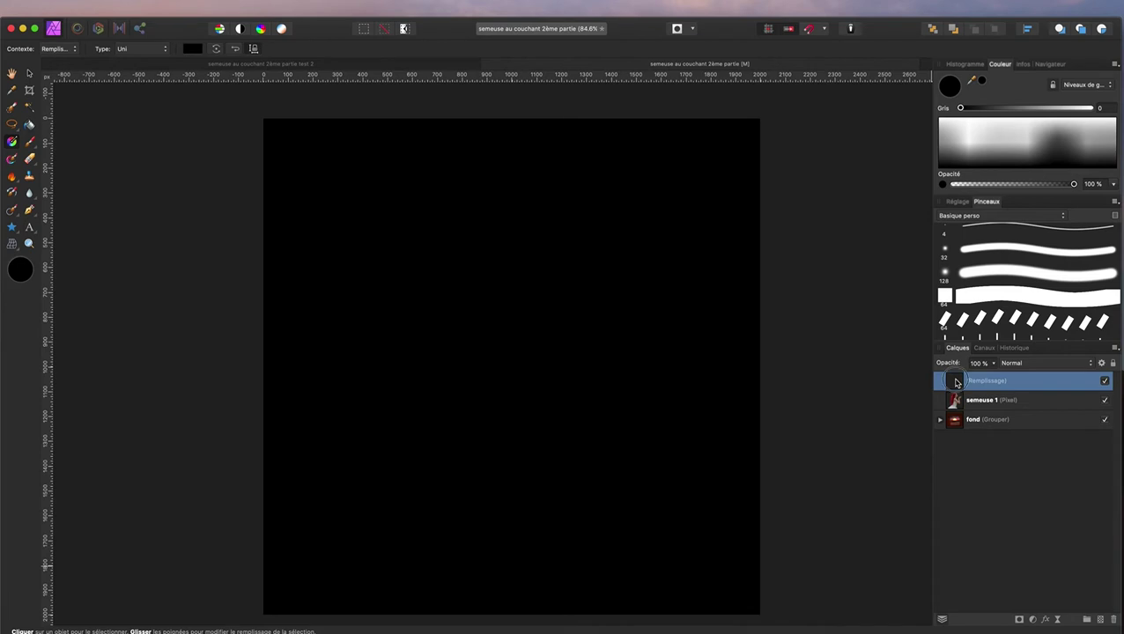
drag(957, 383, 972, 414)
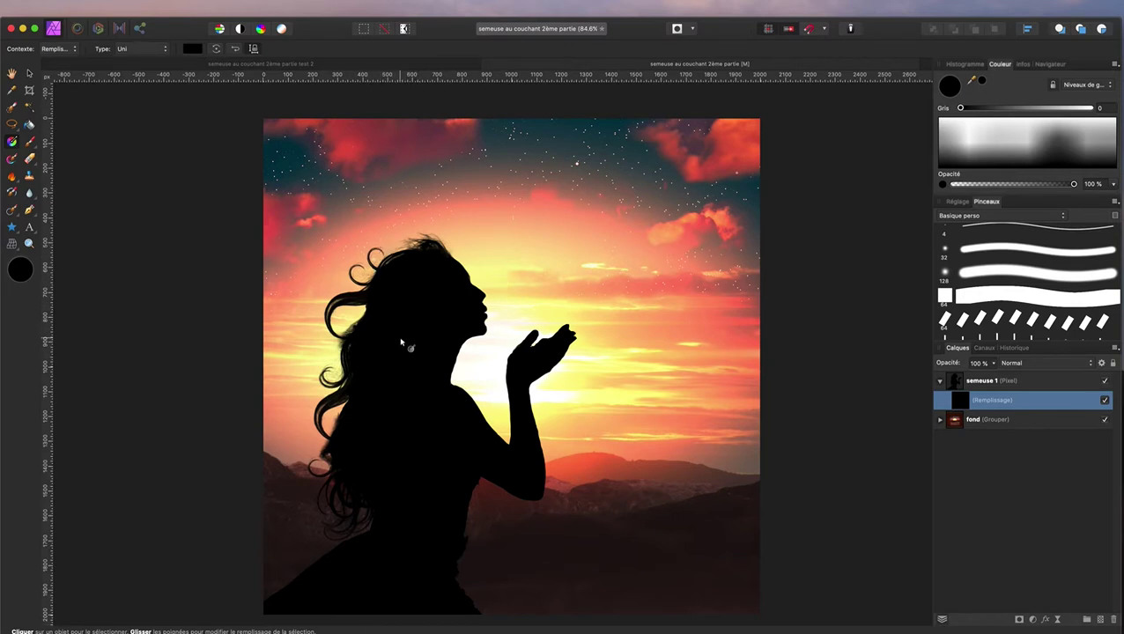
click(1020, 620)
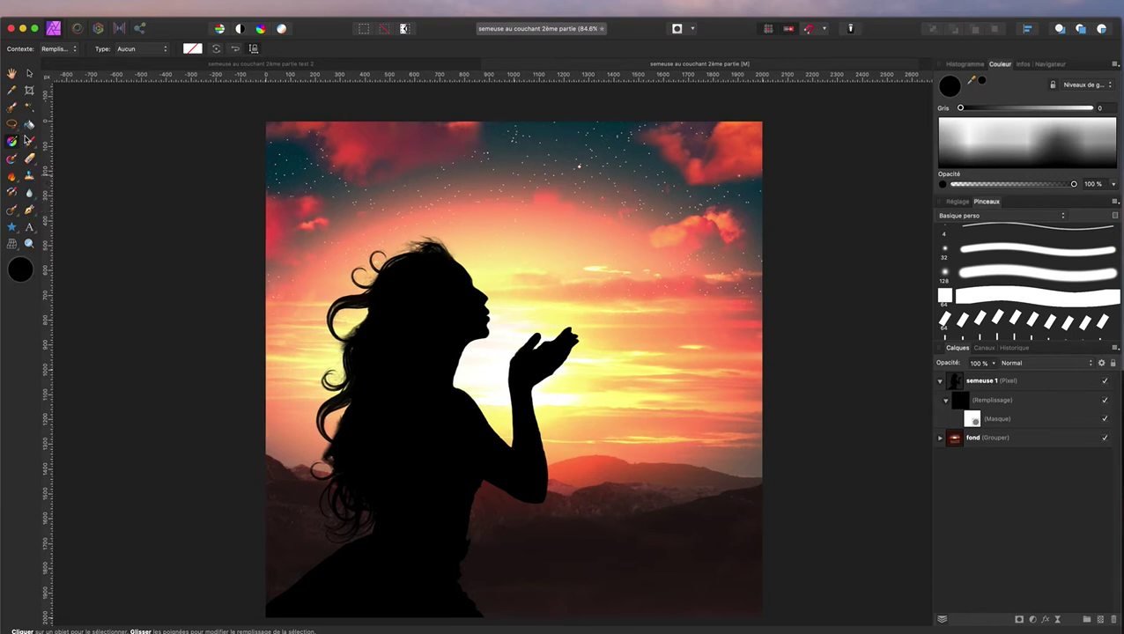
Step: Switch to the Paint Brush with black as the painting colour for the silhouette mask
click(30, 142)
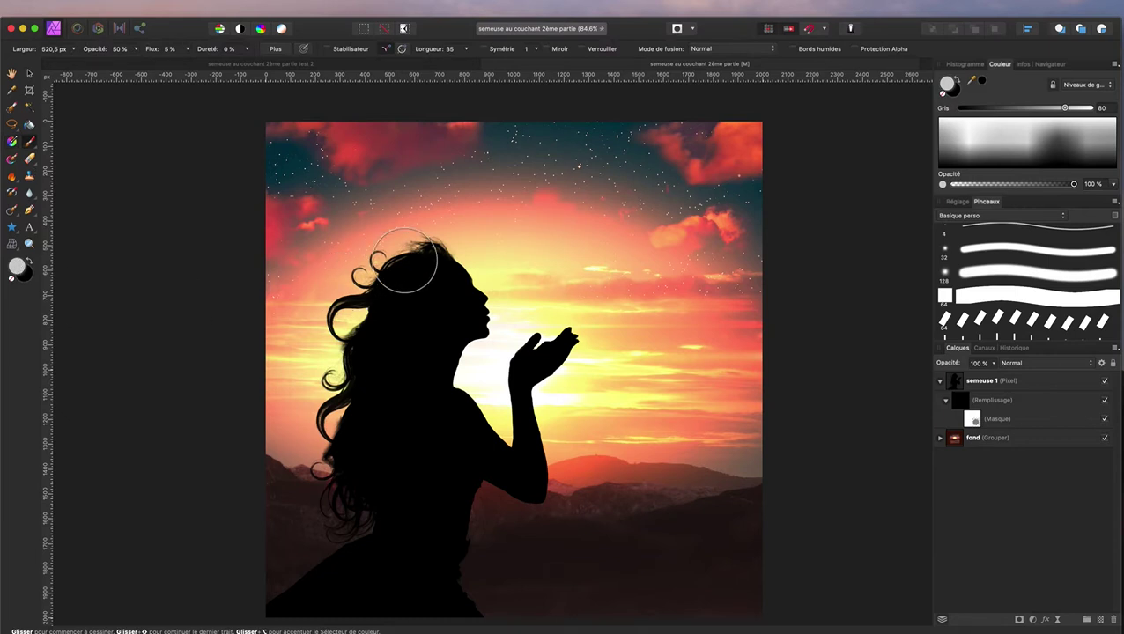
click(30, 262)
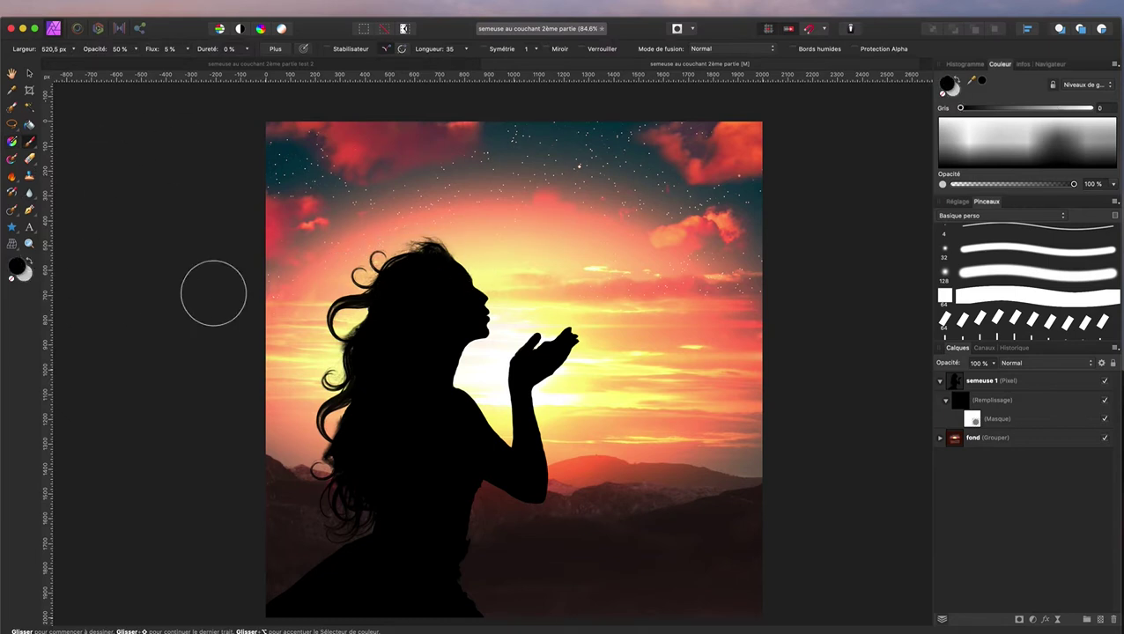
Step: Shrink the brush to about 126 px and soften the edge along hair, forehead, nose and lips
drag(524, 262, 493, 262)
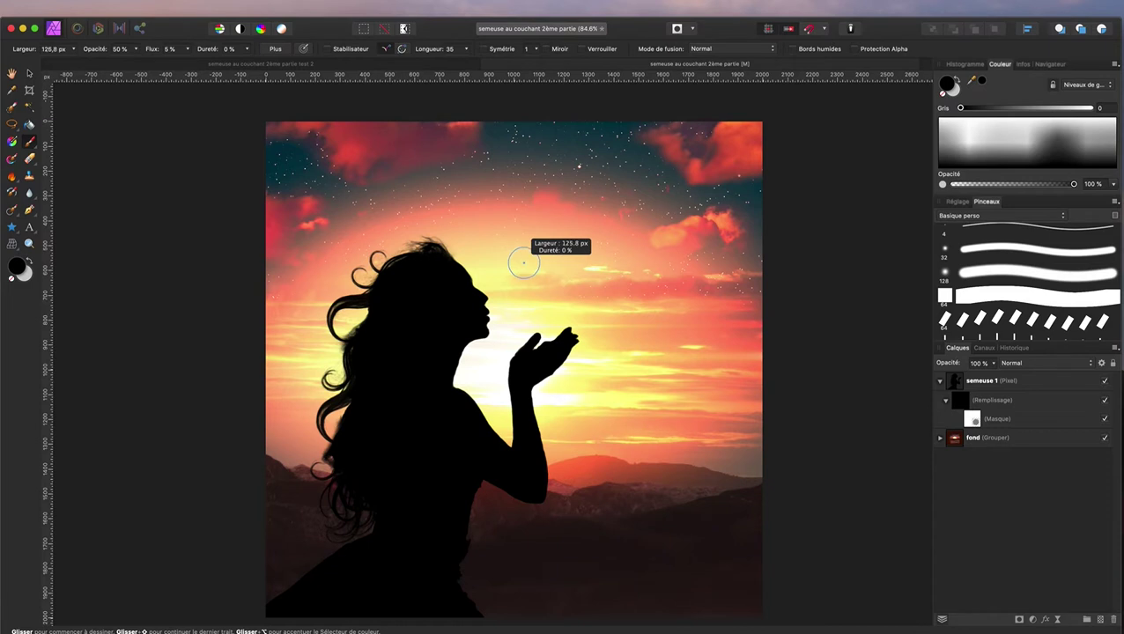
drag(525, 262, 494, 266)
scroll(494, 266, up, 3)
scroll(494, 266, up, 3)
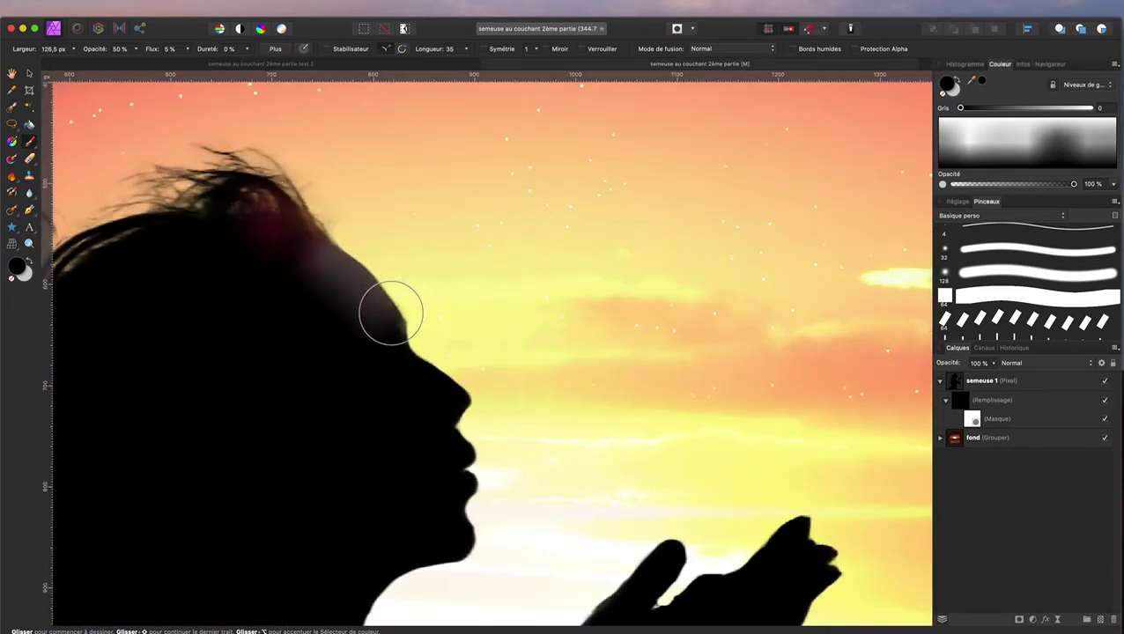
drag(257, 203, 507, 394)
mouse_move(468, 355)
mouse_down()
mouse_move(489, 579)
mouse_move(487, 569)
mouse_up()
Step: Reveal reddish, translucent tint in the head-top hair, curls, left edge and lower strands
scroll(488, 569, left, 3)
scroll(517, 544, left, 3)
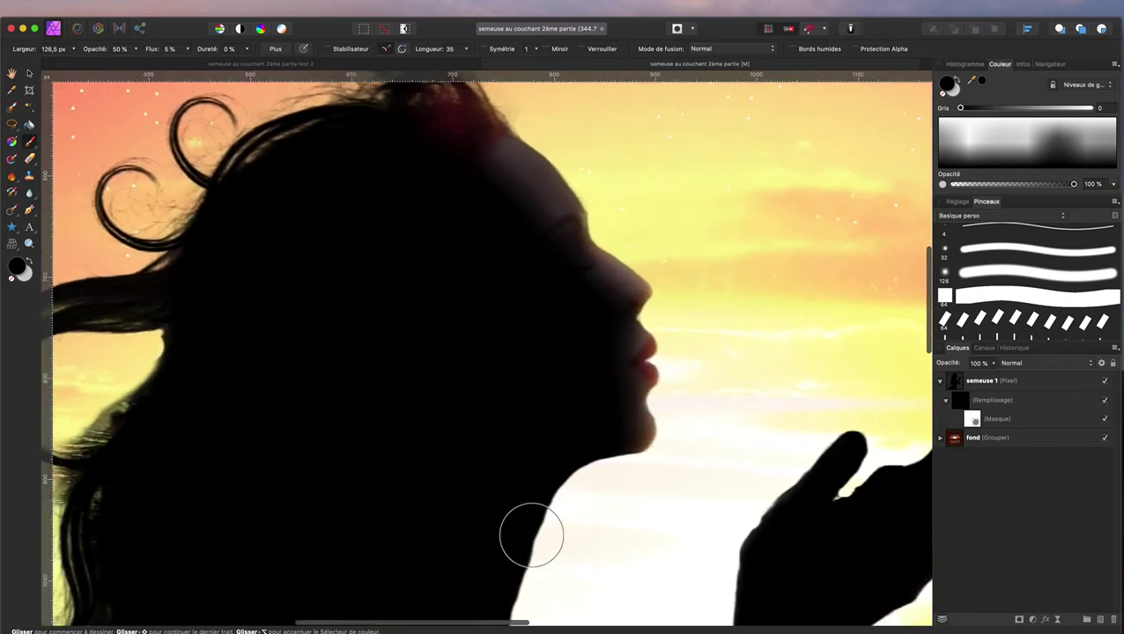
scroll(533, 539, up, 5)
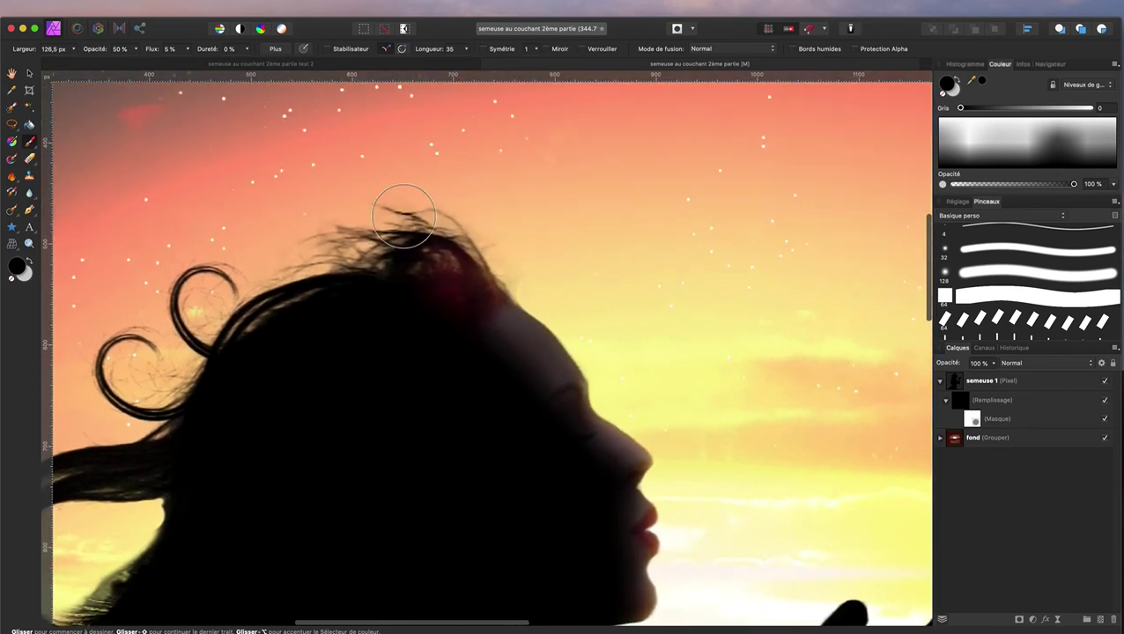
drag(417, 232, 377, 236)
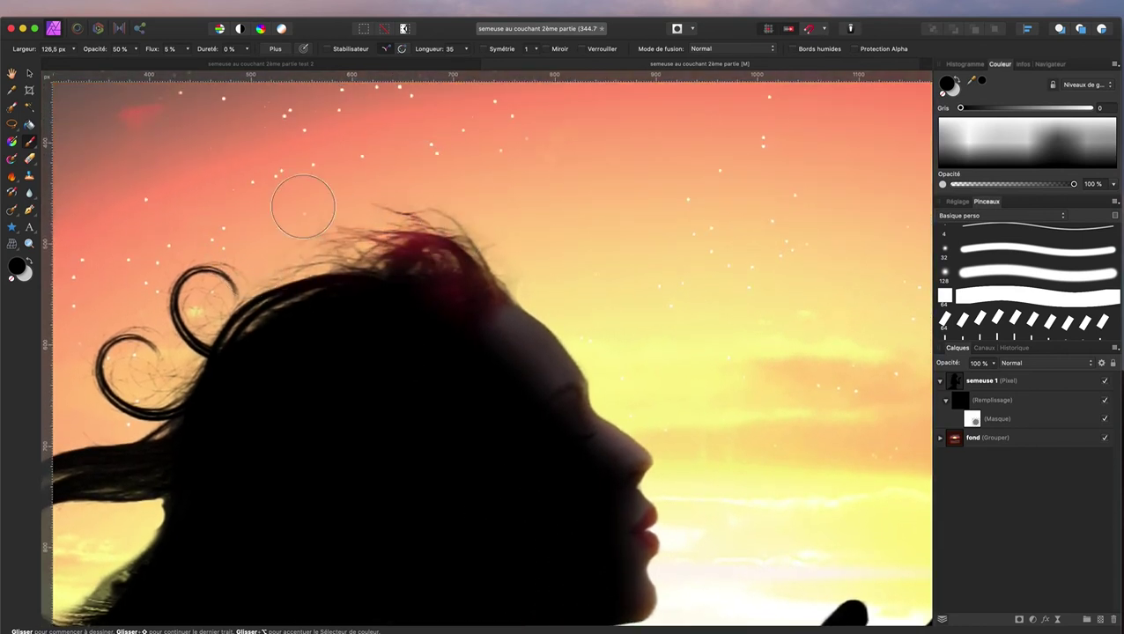
mouse_move(192, 268)
mouse_down()
mouse_move(226, 326)
mouse_move(70, 446)
mouse_move(231, 333)
mouse_up()
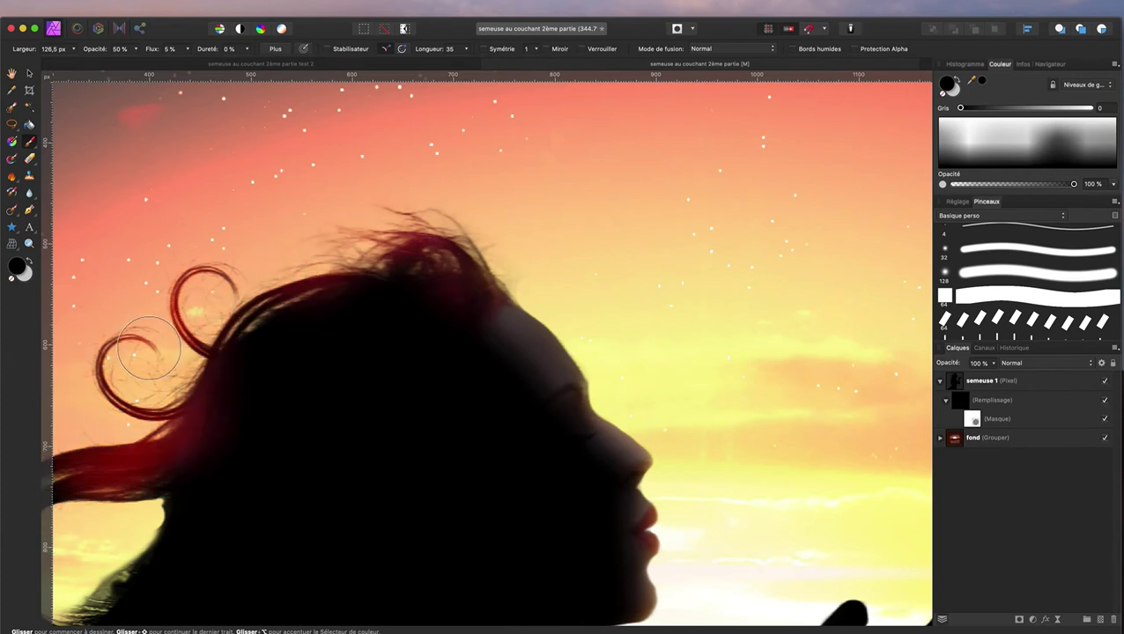
scroll(177, 335, down, 5)
drag(138, 200, 12, 376)
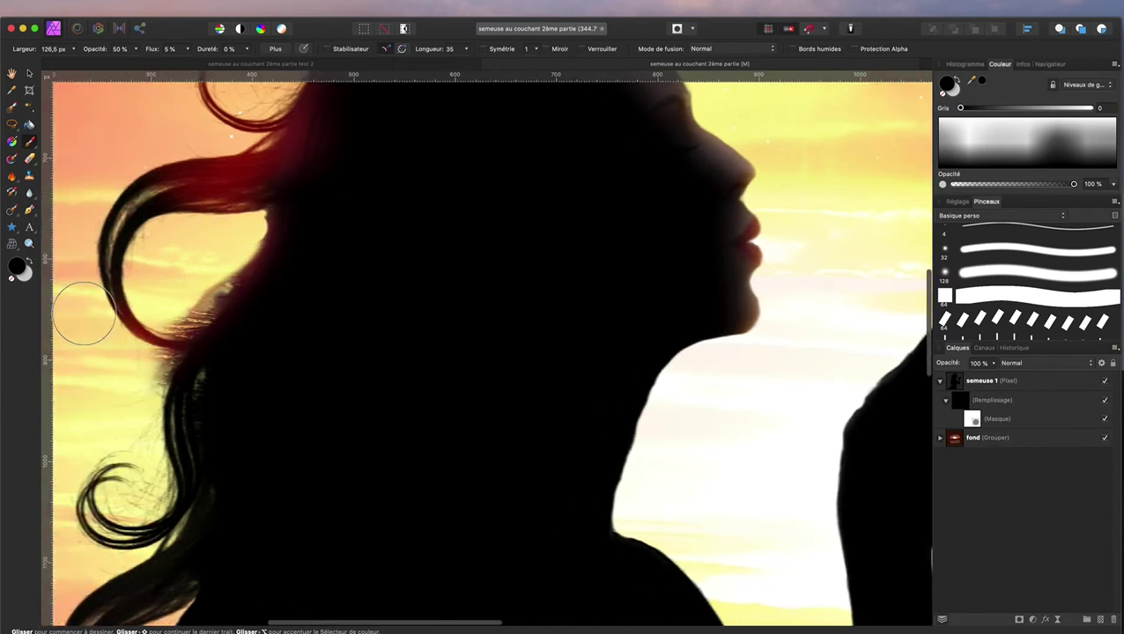
scroll(83, 313, left, 5)
drag(209, 355, 186, 507)
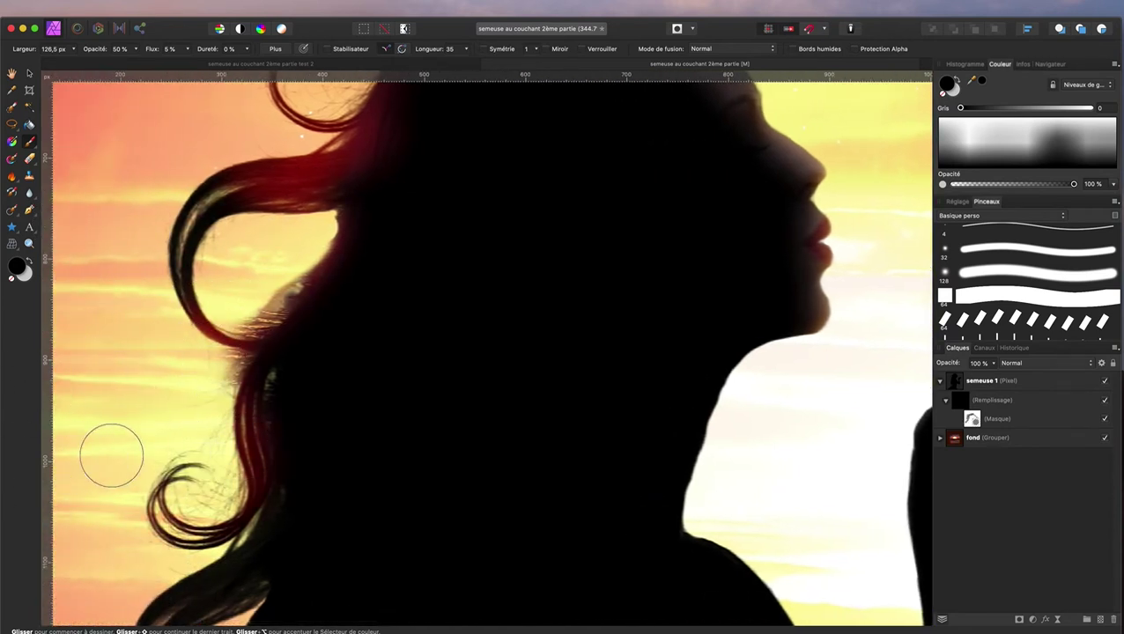
scroll(198, 537, down, 5)
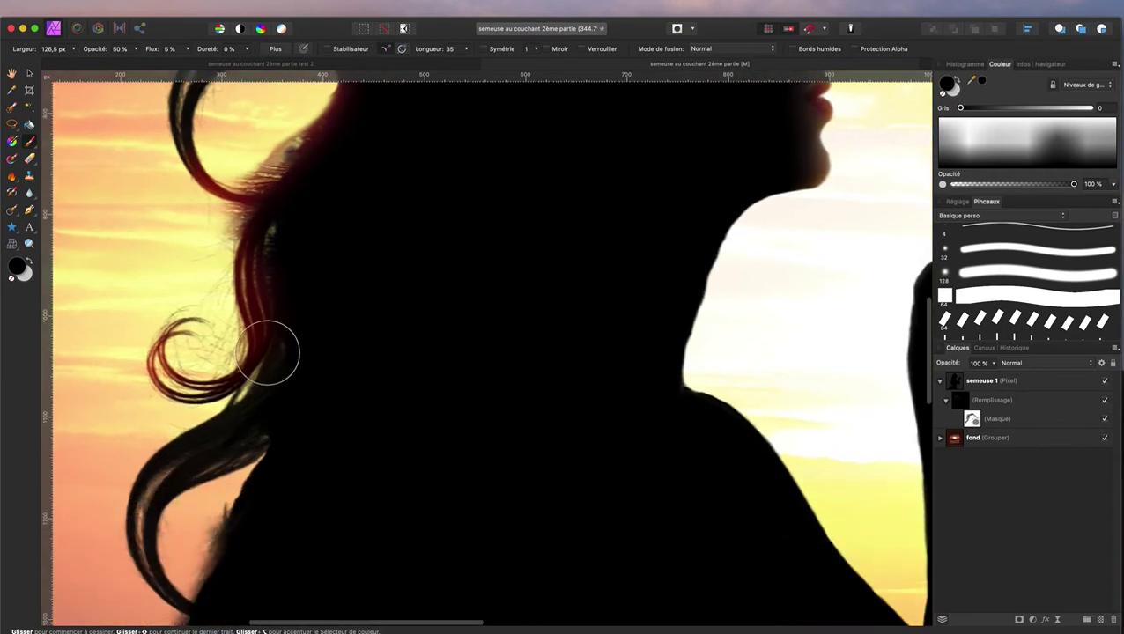
mouse_move(124, 498)
mouse_down()
mouse_move(256, 457)
mouse_move(120, 608)
mouse_up()
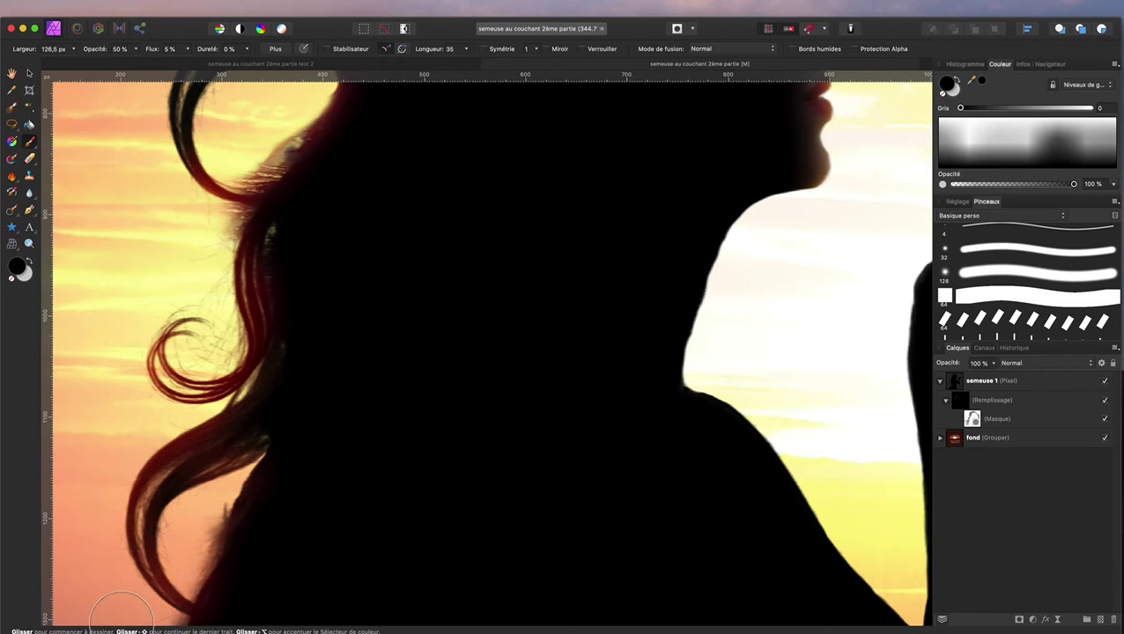
scroll(159, 583, down, 5)
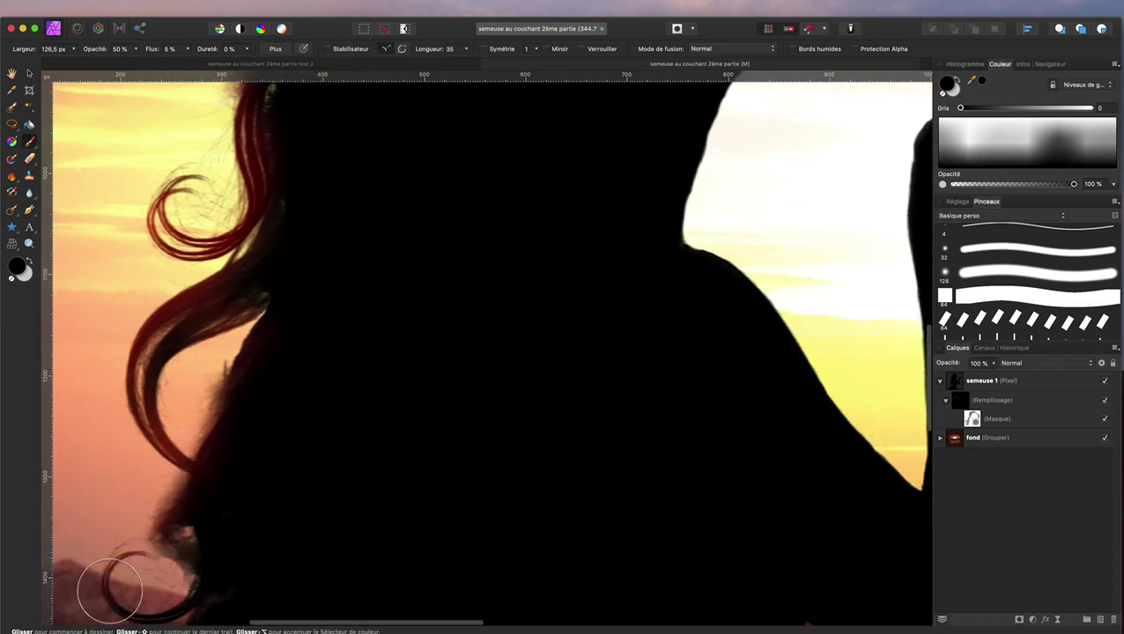
scroll(88, 581, down, 8)
scroll(132, 511, down, 4)
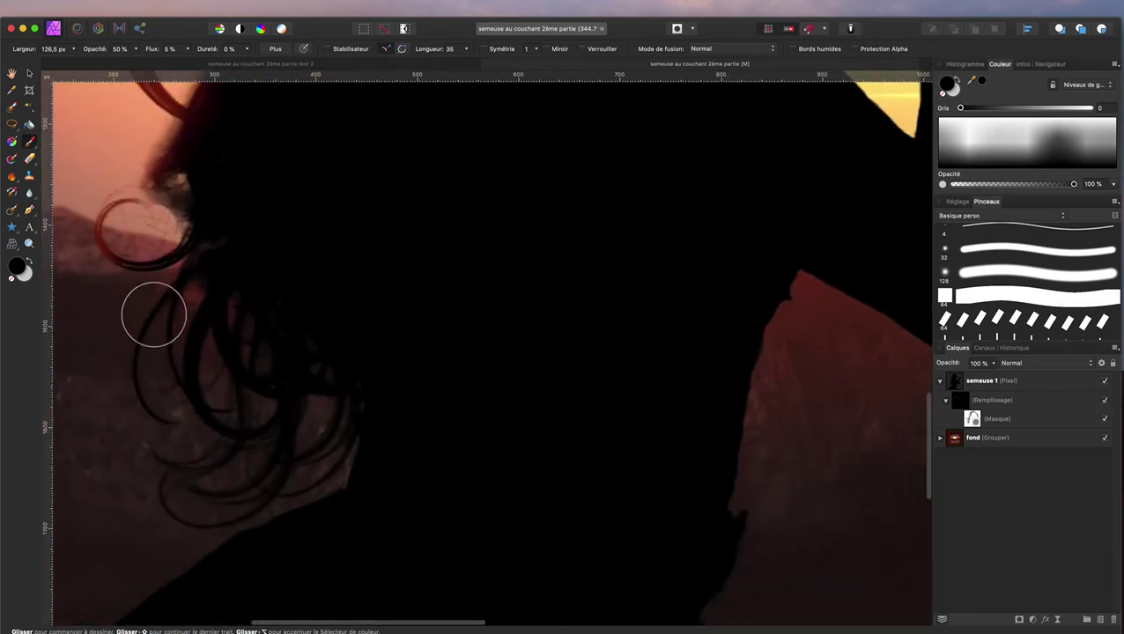
Step: Turn the left and lower hair strands red-orange and brighten the shoulder edge
drag(234, 334, 181, 388)
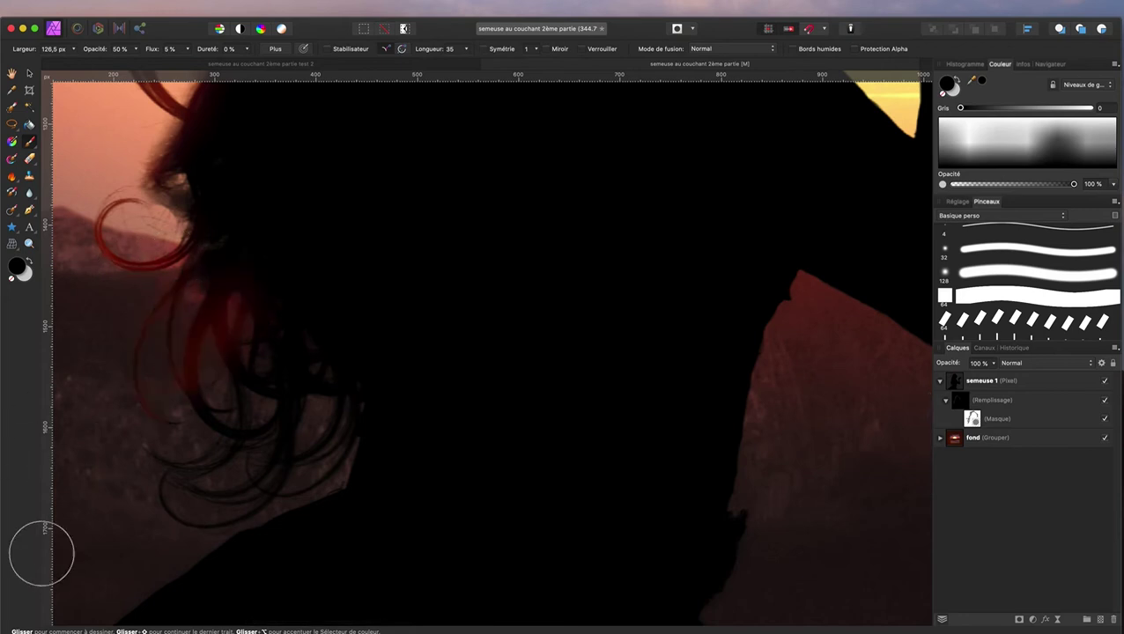
mouse_move(255, 363)
mouse_down()
mouse_move(290, 414)
mouse_move(229, 493)
mouse_move(334, 439)
mouse_move(326, 369)
mouse_move(331, 477)
mouse_move(195, 559)
mouse_up()
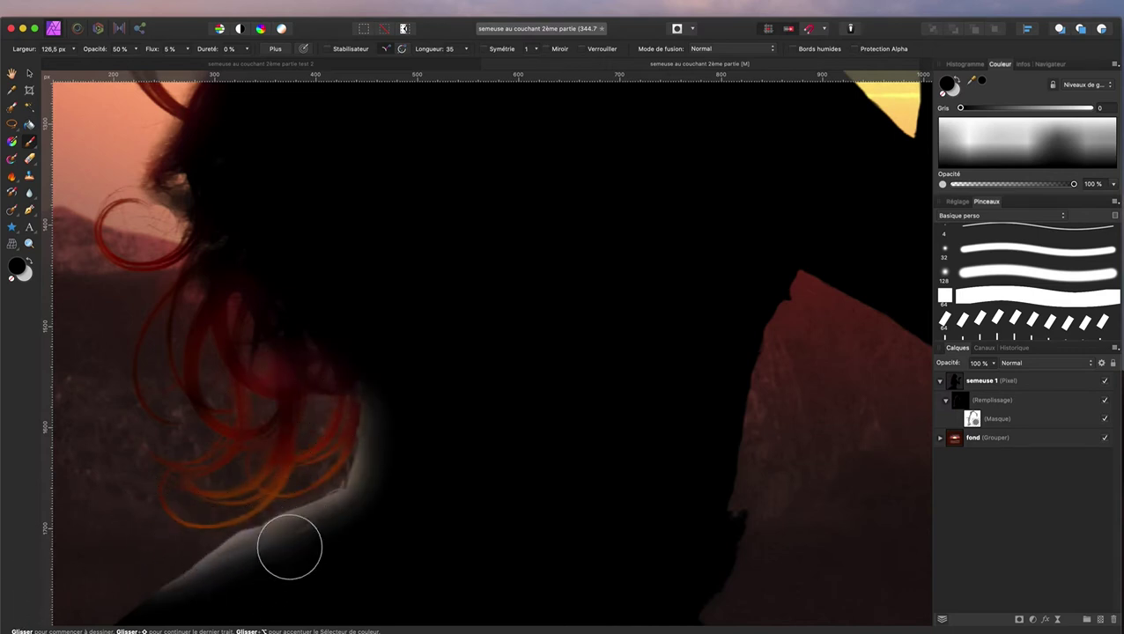
scroll(259, 522, down, 3)
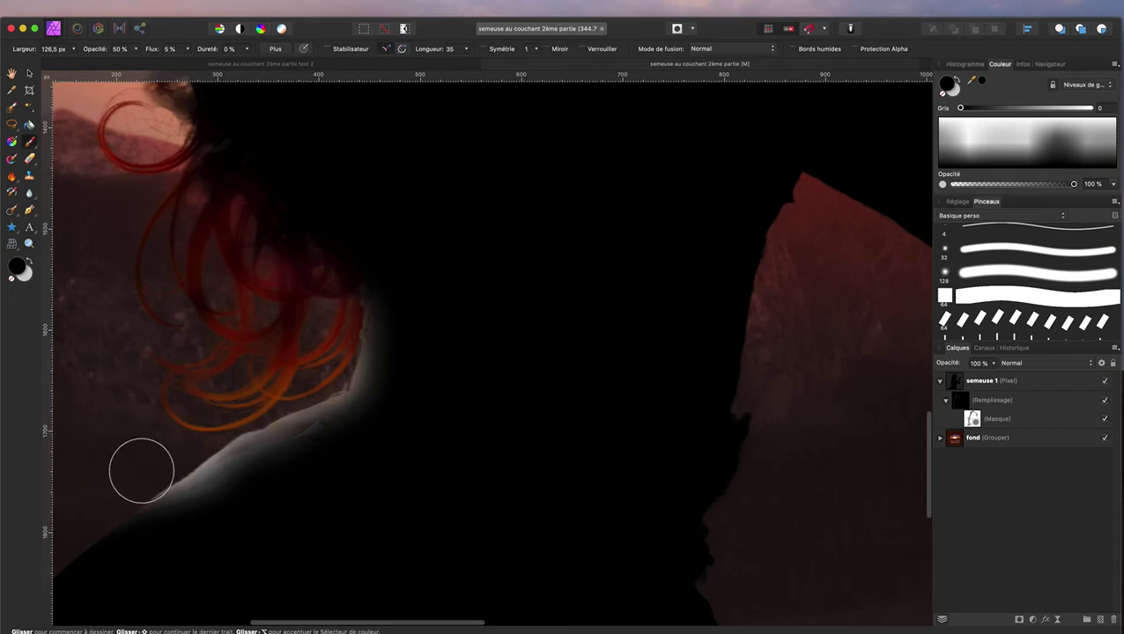
scroll(139, 470, left, 3)
scroll(139, 469, down, 2)
drag(139, 471, 238, 426)
scroll(153, 452, left, 4)
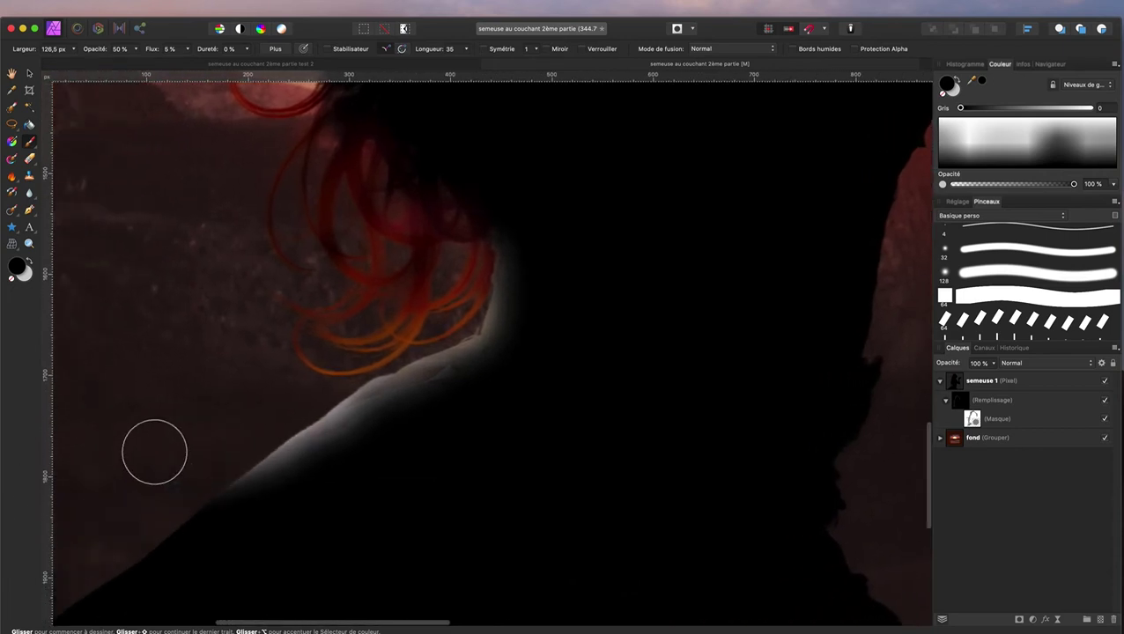
scroll(153, 453, down, 3)
scroll(154, 453, down, 3)
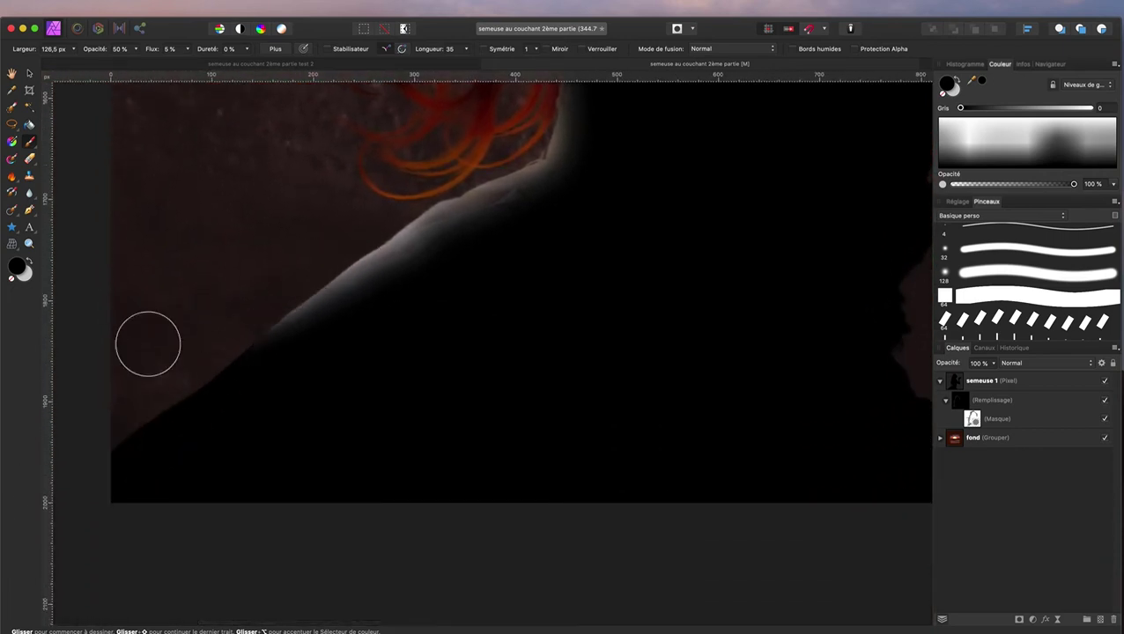
drag(235, 305, 176, 380)
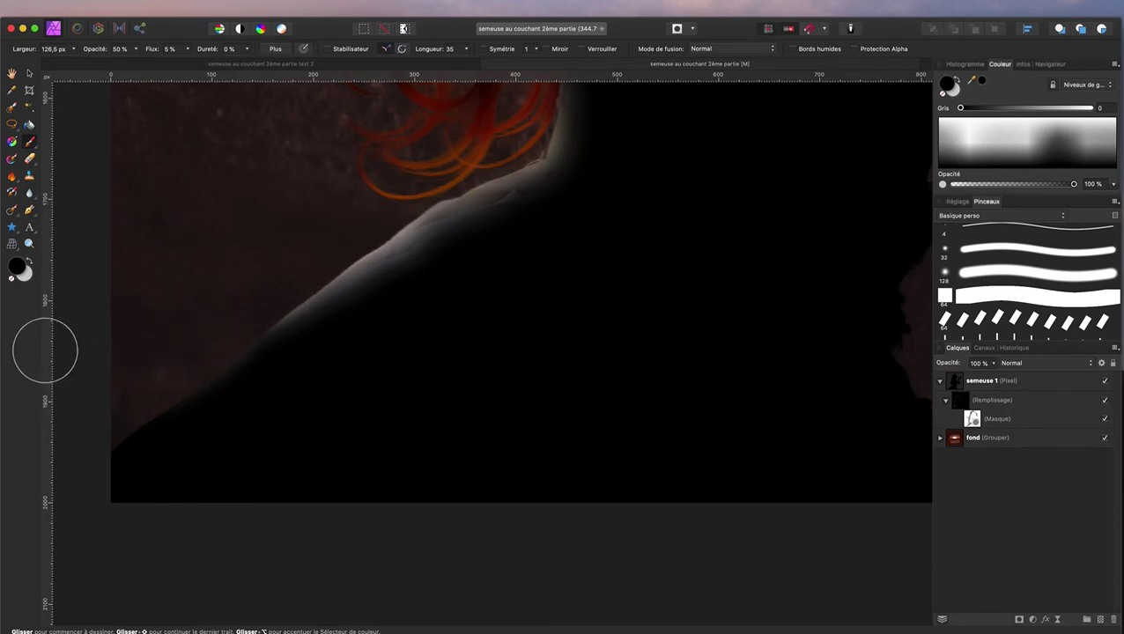
scroll(622, 497, right, 5)
scroll(622, 497, up, 3)
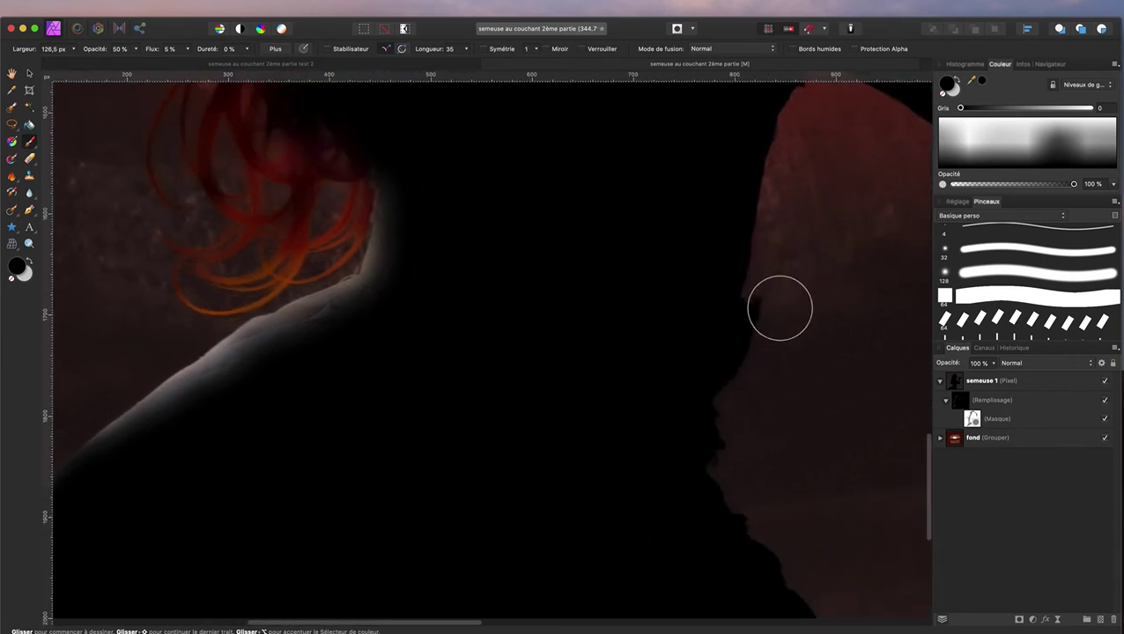
Step: Add a soft light rim along the figure and under the chin, undoing a bad neck stroke
drag(780, 305, 741, 444)
scroll(745, 467, up, 2)
scroll(745, 467, up, 5)
scroll(766, 471, up, 5)
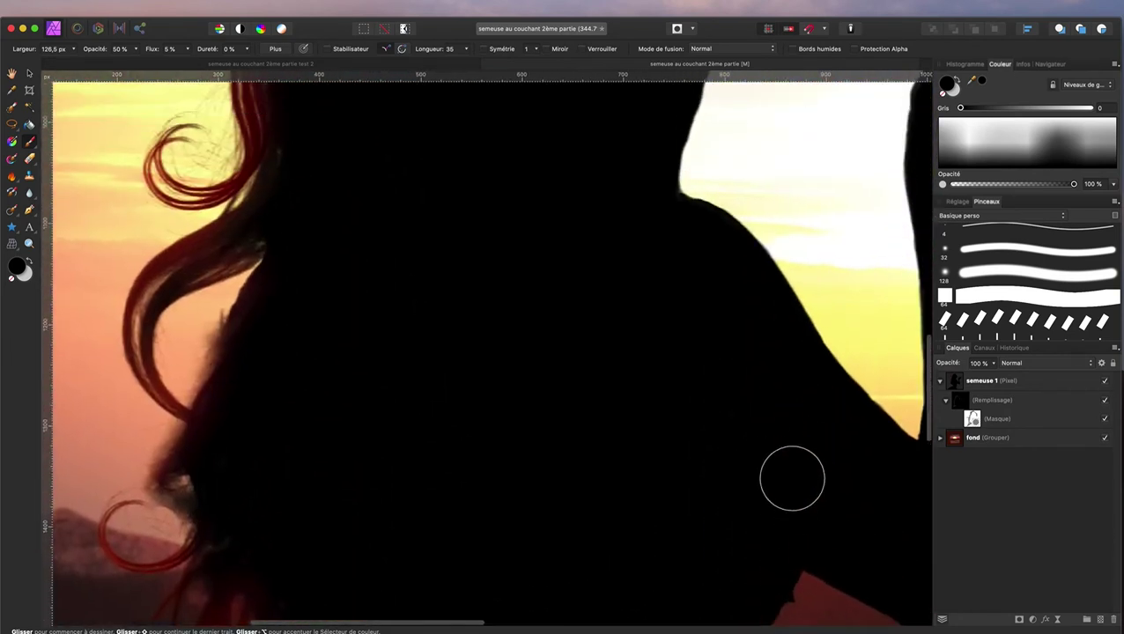
scroll(801, 515, up, 3)
scroll(801, 515, up, 3)
scroll(806, 493, up, 3)
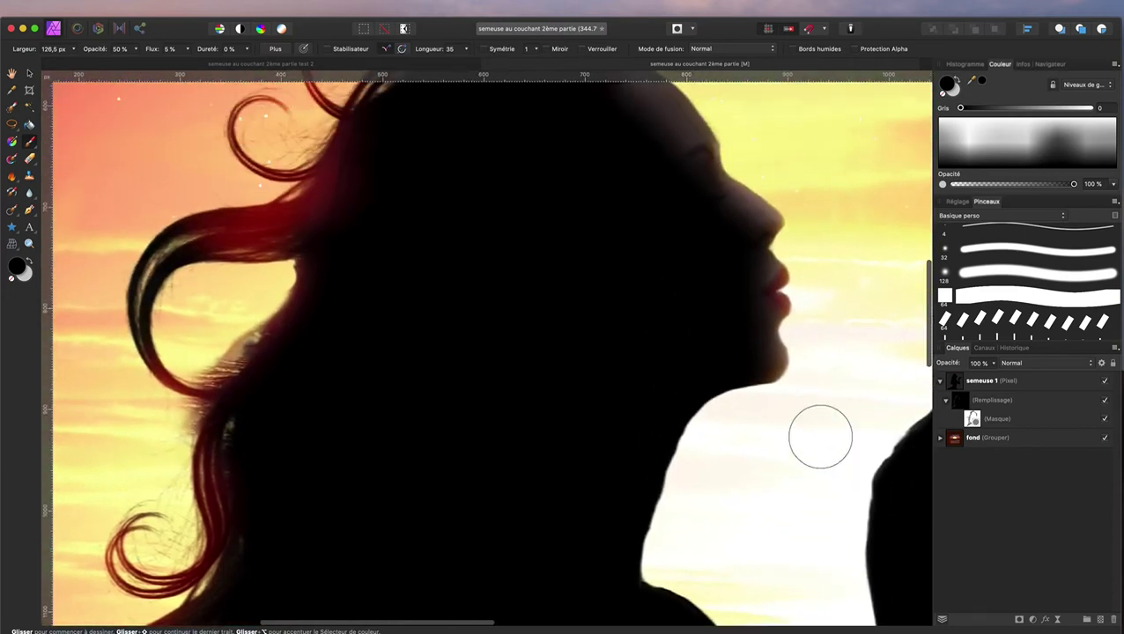
drag(693, 408, 683, 446)
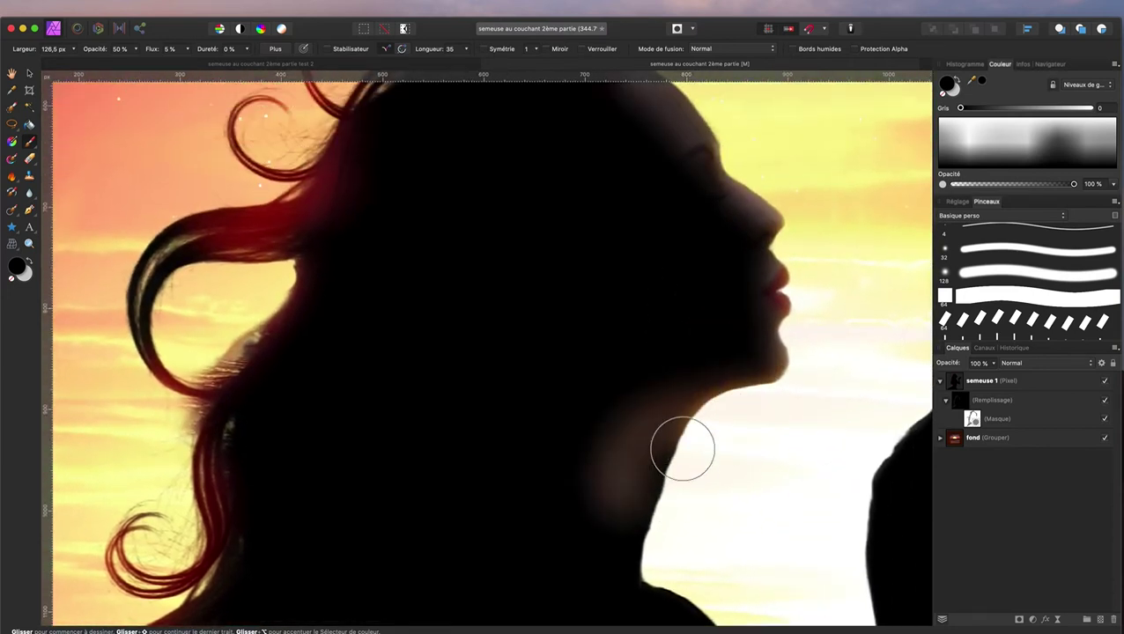
key(ctrl+z)
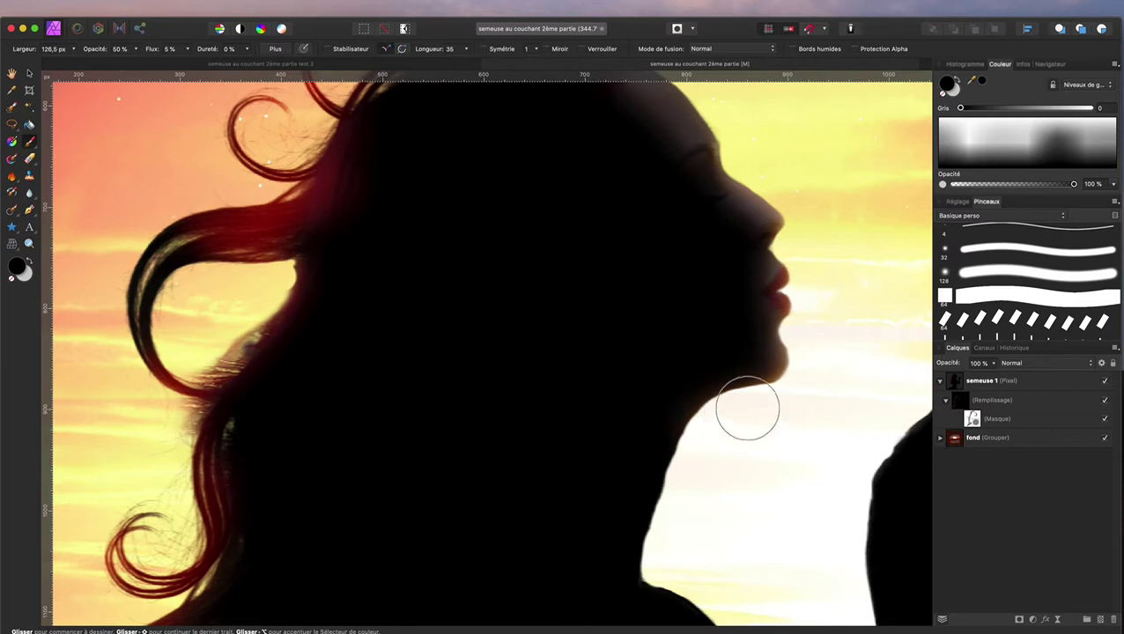
mouse_move(756, 401)
mouse_down()
mouse_move(710, 492)
mouse_move(695, 452)
mouse_move(709, 443)
mouse_move(647, 546)
mouse_move(685, 601)
mouse_move(636, 574)
mouse_up()
scroll(730, 571, down, 10)
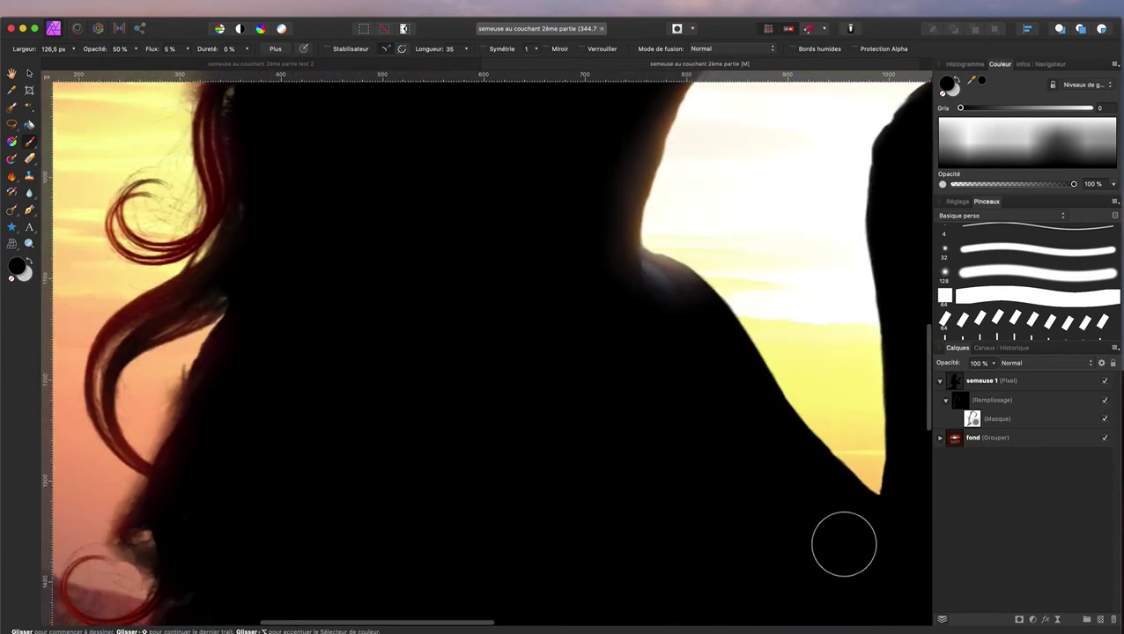
Step: Retouch the shoulder glow with grey and black, enlarging the brush to 66.1 px
alt+click(726, 265)
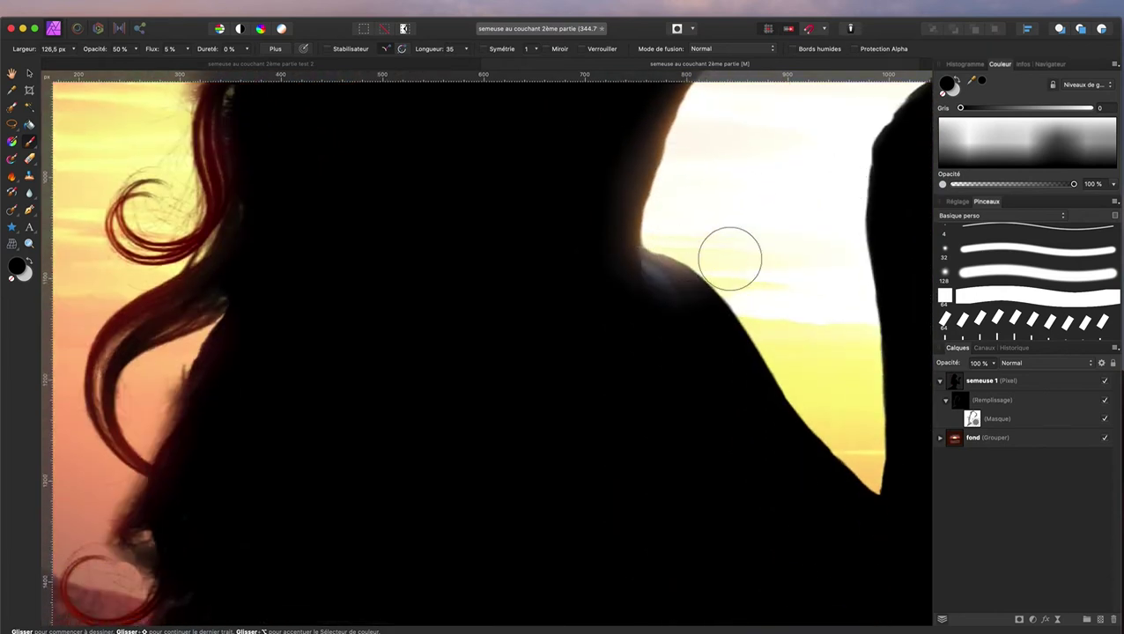
alt+click(719, 288)
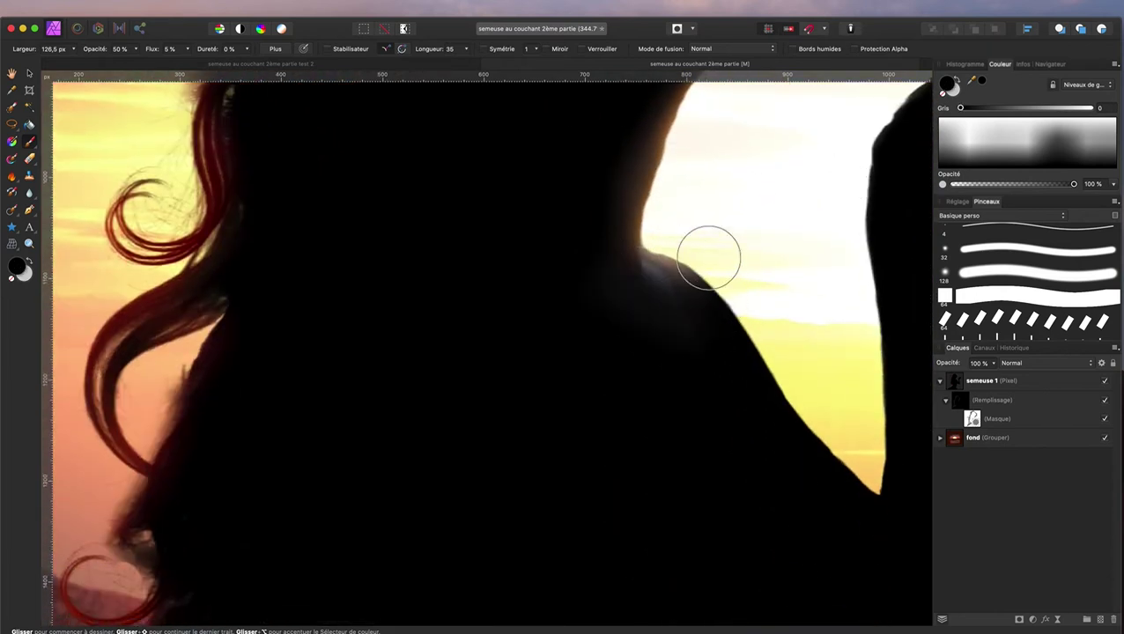
mouse_move(742, 291)
mouse_down()
mouse_move(853, 431)
mouse_move(843, 447)
mouse_move(880, 480)
mouse_up()
drag(743, 373, 838, 426)
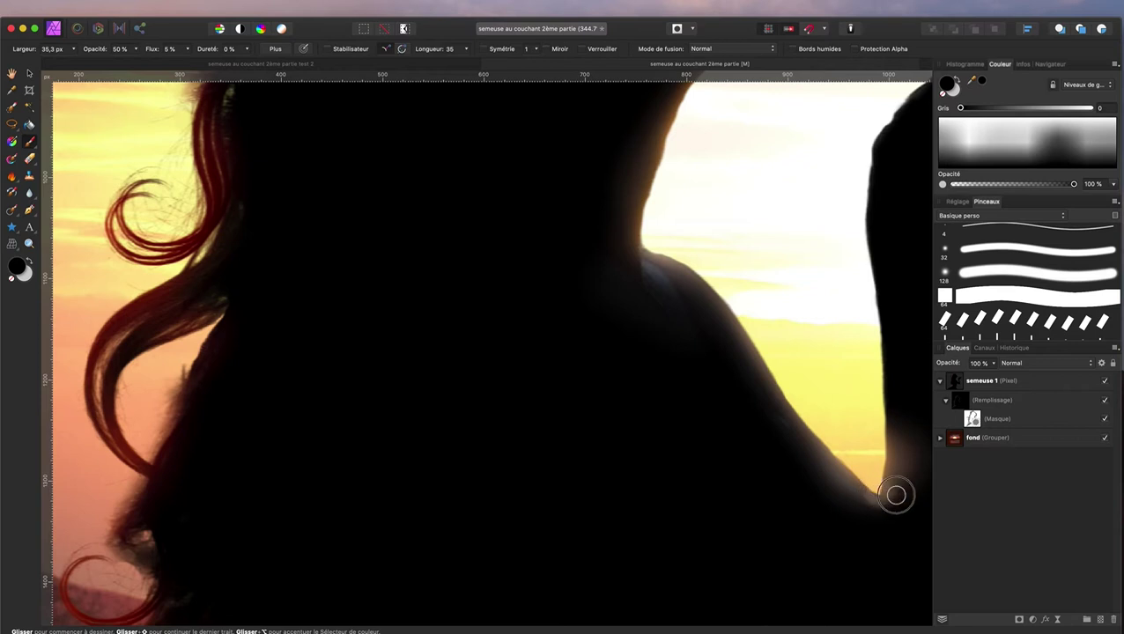
drag(893, 492, 859, 478)
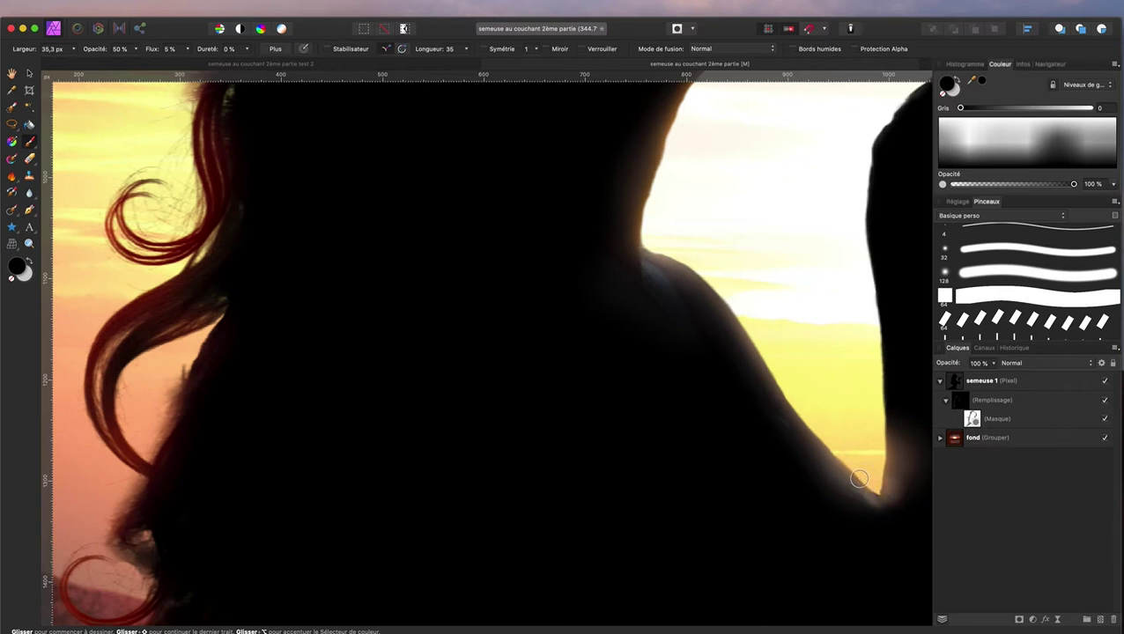
drag(861, 402, 866, 407)
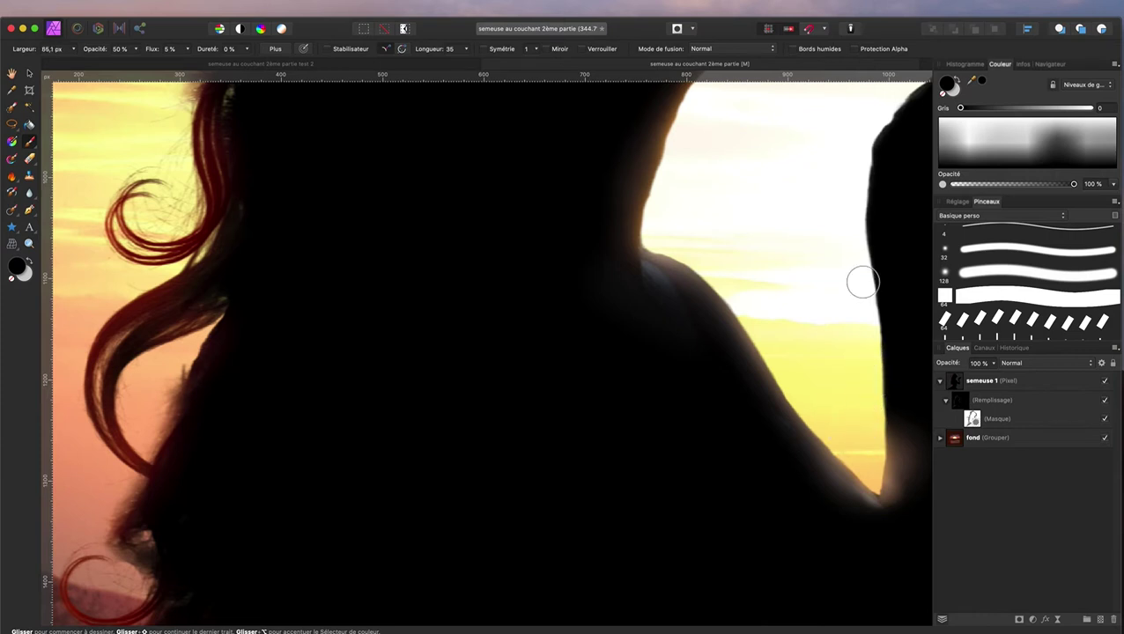
drag(862, 282, 861, 352)
mouse_move(885, 409)
mouse_down()
mouse_move(873, 349)
mouse_move(883, 389)
mouse_up()
Step: Brighten the edges of the raised hand, forearm and fingertips, undoing an unwanted fingertip stroke
scroll(865, 418, up, 5)
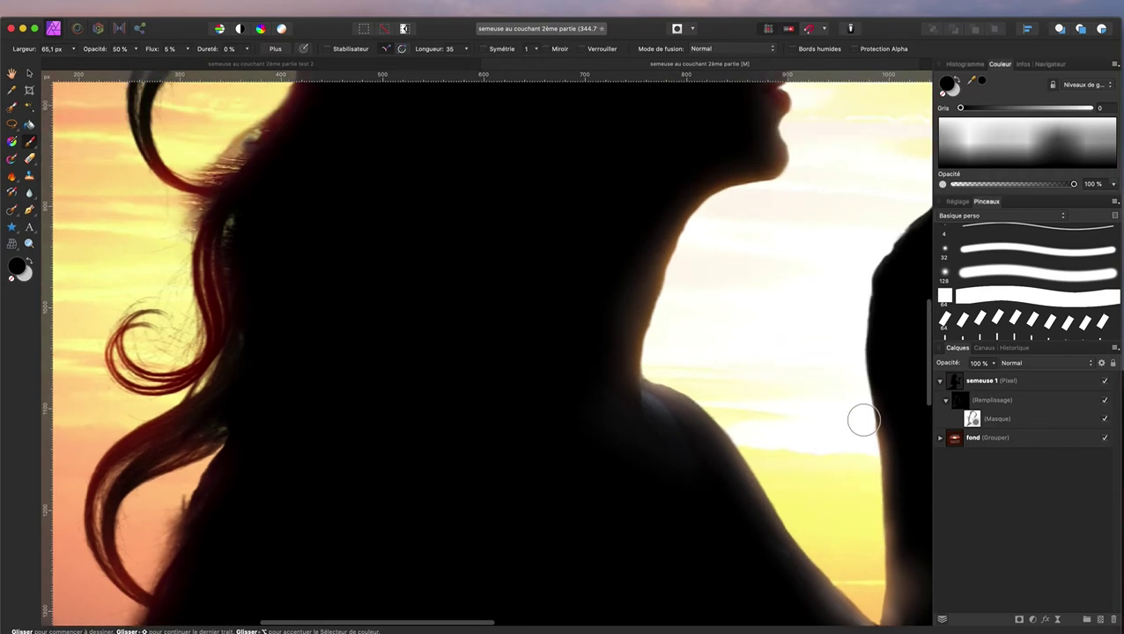
scroll(863, 420, right, 5)
drag(847, 140, 773, 208)
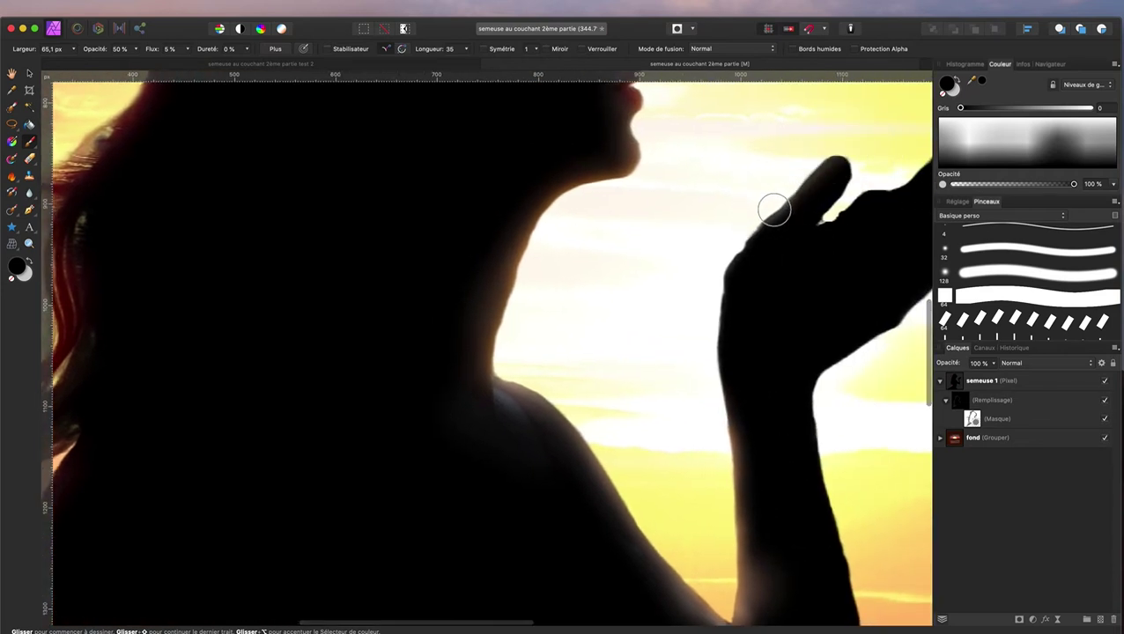
mouse_move(831, 158)
mouse_down()
mouse_move(755, 239)
mouse_move(725, 296)
mouse_move(715, 447)
mouse_up()
drag(718, 284, 722, 469)
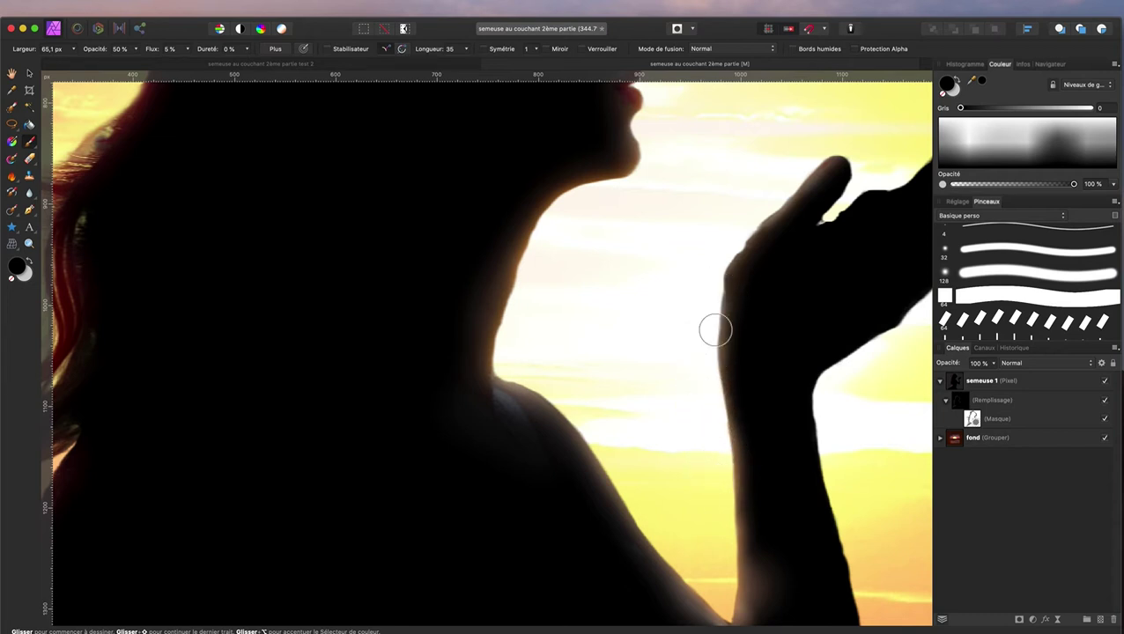
scroll(804, 222, right, 2)
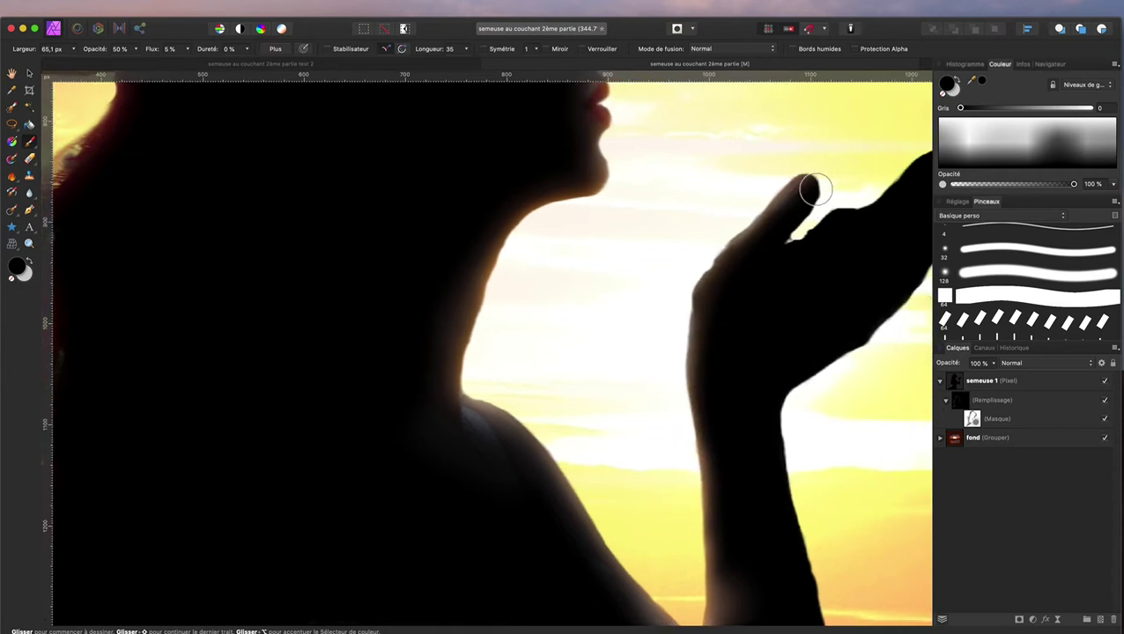
mouse_move(833, 194)
mouse_down()
mouse_move(802, 205)
mouse_move(843, 195)
mouse_move(785, 239)
mouse_up()
key(super+z)
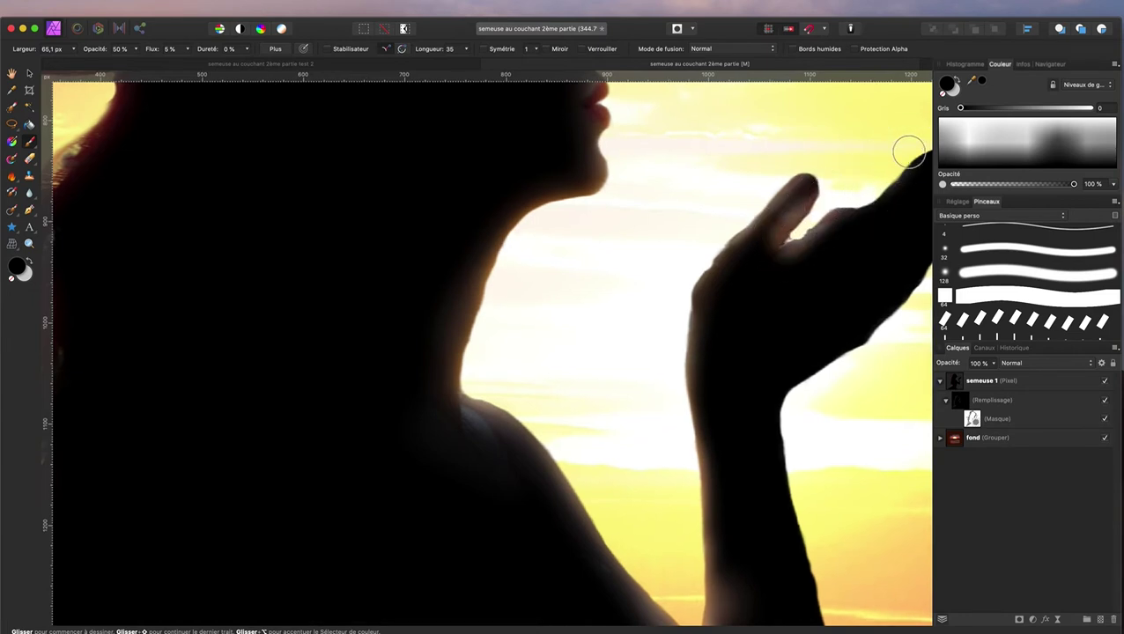
scroll(898, 159, up, 3)
scroll(899, 158, right, 3)
mouse_move(811, 270)
mouse_down()
mouse_move(891, 201)
mouse_move(912, 276)
mouse_move(898, 251)
mouse_move(895, 296)
mouse_move(752, 459)
mouse_move(811, 406)
mouse_move(716, 489)
mouse_move(716, 502)
mouse_up()
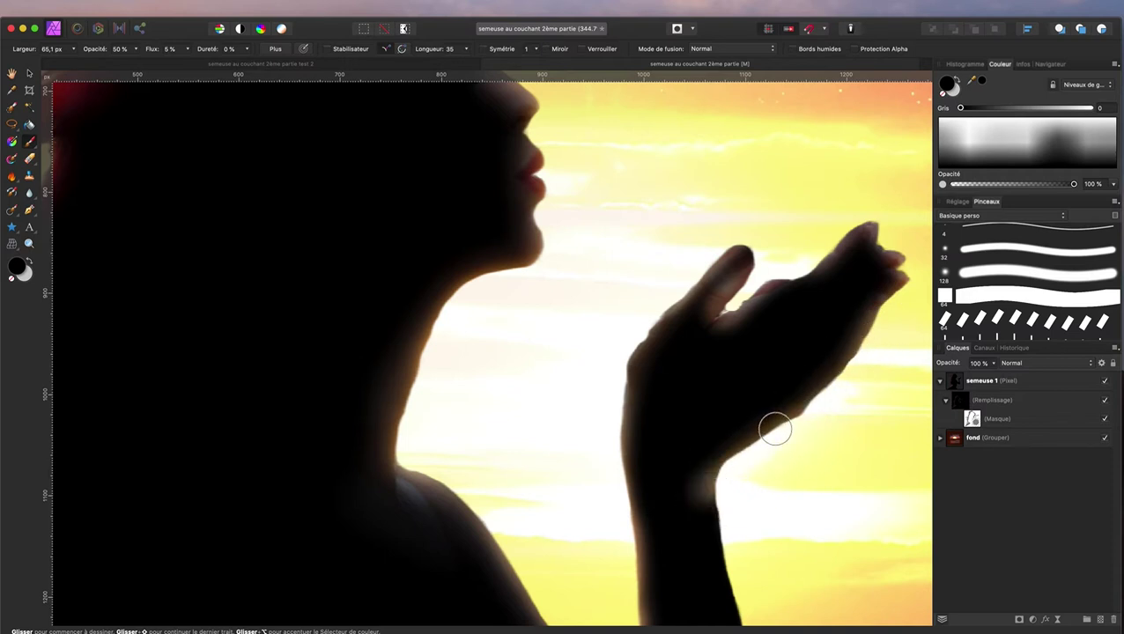
Step: Repaint the mask along the wrist and the forearm's right edge
drag(775, 429, 760, 452)
drag(826, 381, 725, 476)
click(733, 574)
scroll(726, 329, down, 3)
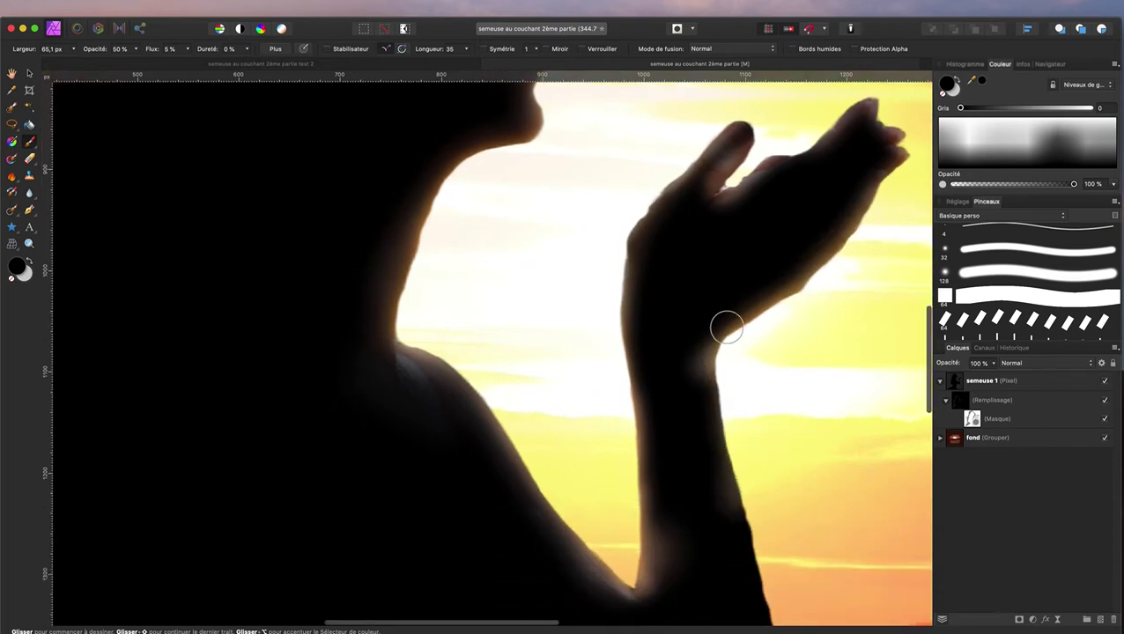
drag(750, 384, 788, 609)
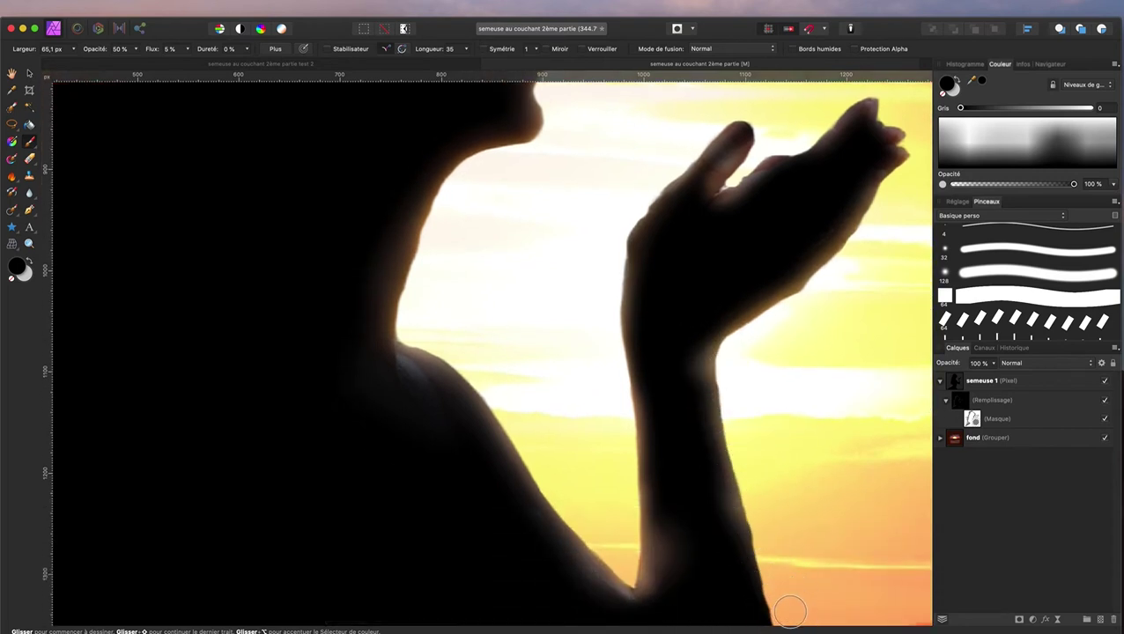
scroll(780, 501, down, 3)
scroll(780, 500, down, 2)
drag(759, 333, 783, 507)
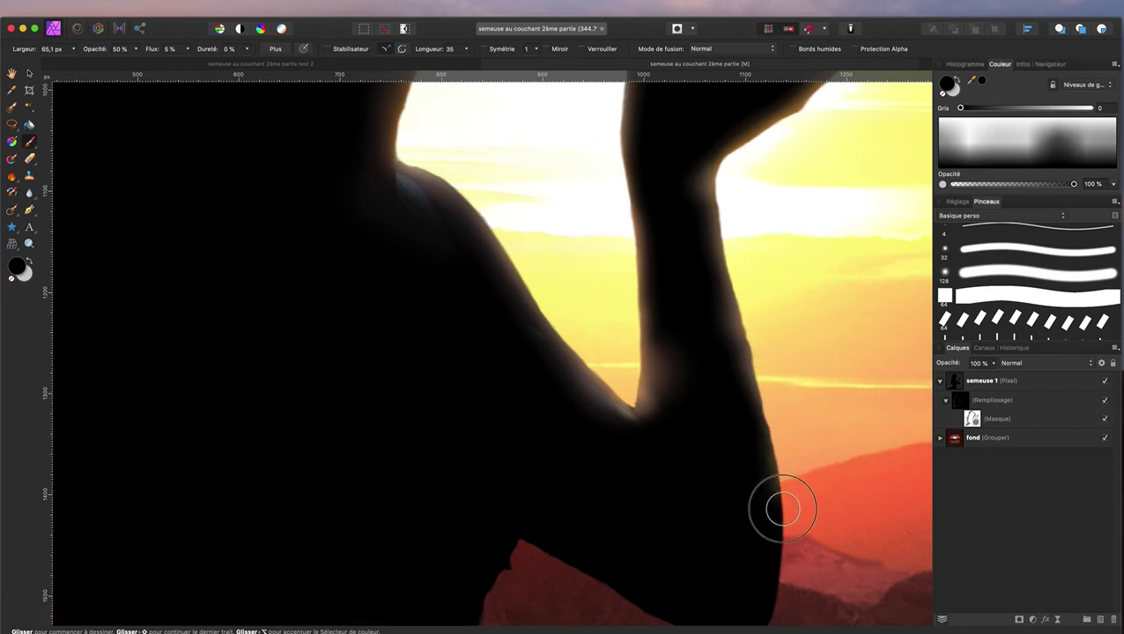
mouse_move(778, 421)
mouse_down()
mouse_move(792, 540)
mouse_move(783, 621)
mouse_up()
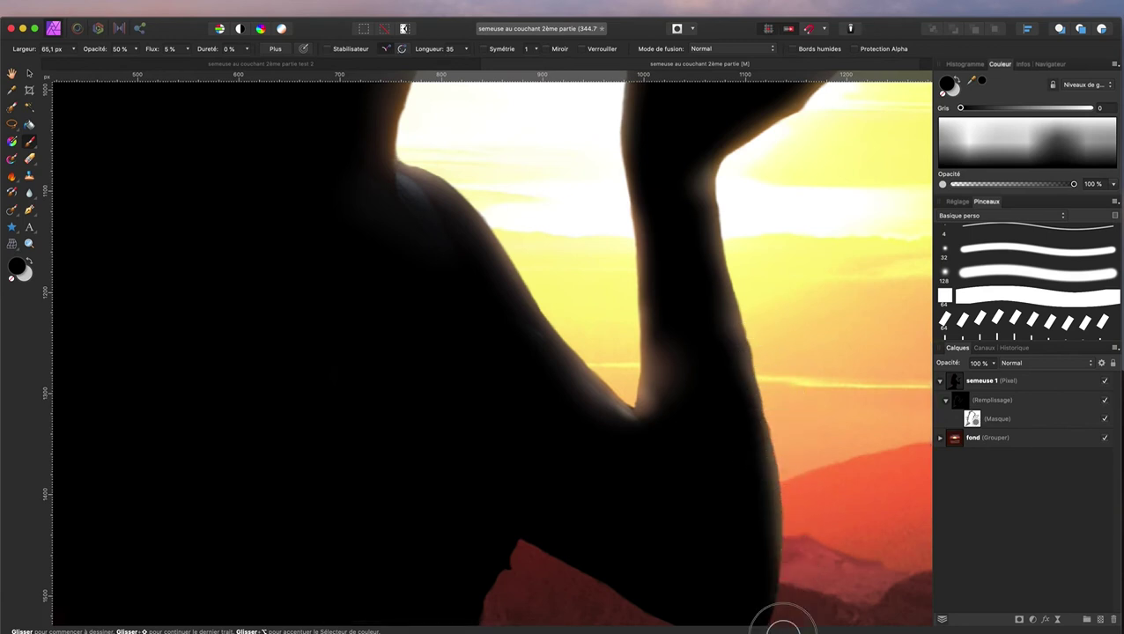
Step: Soften the halo along the arm's lower edge near the rock and its right side
scroll(784, 629, down, 1)
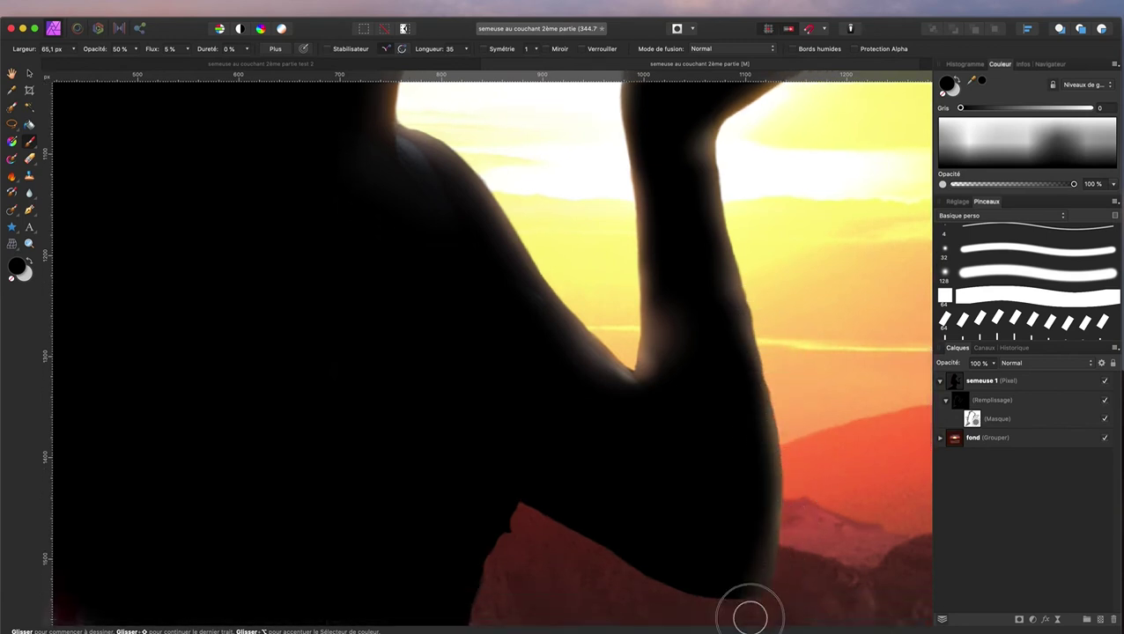
mouse_move(514, 489)
mouse_down()
mouse_move(500, 504)
mouse_move(684, 595)
mouse_up()
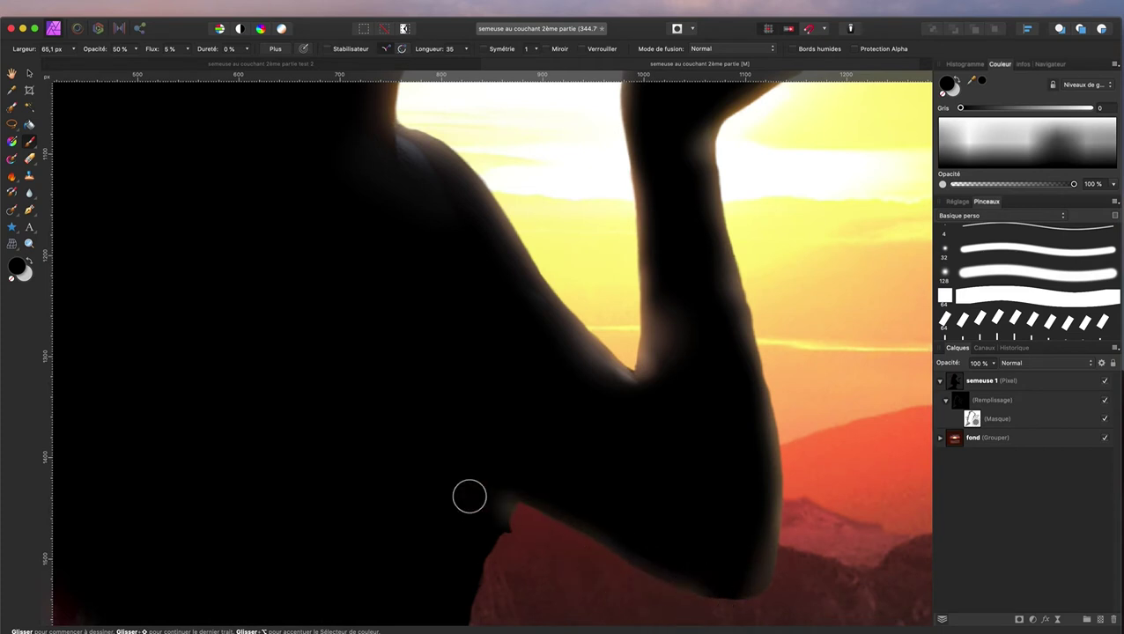
drag(496, 568, 509, 512)
mouse_move(576, 529)
mouse_down()
mouse_move(555, 532)
mouse_move(692, 595)
mouse_move(810, 597)
mouse_move(769, 607)
mouse_up()
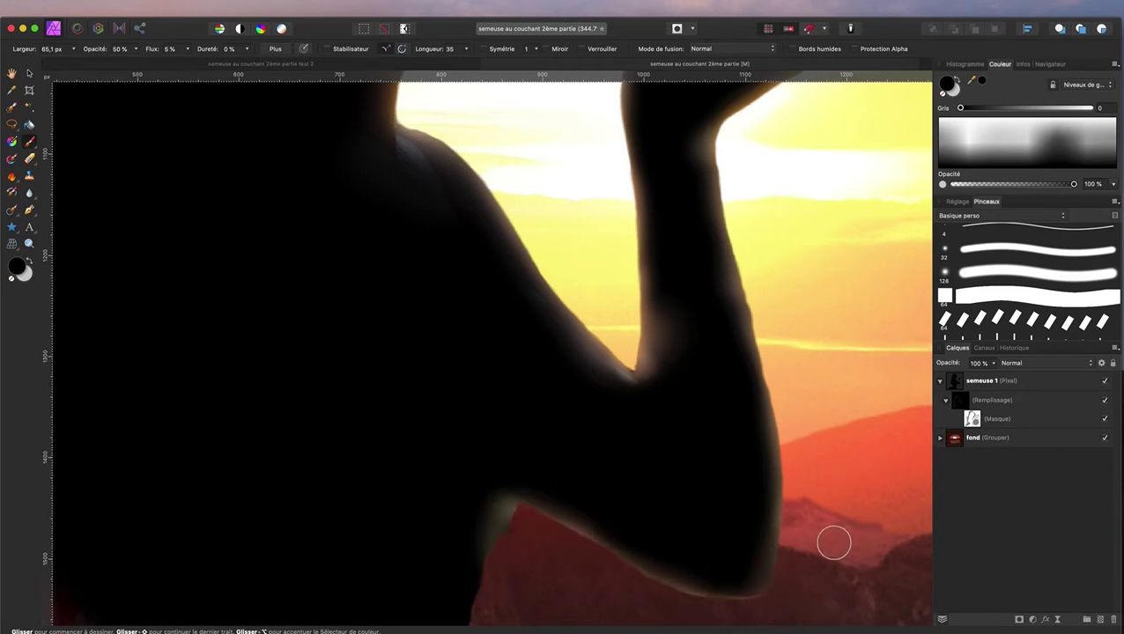
mouse_move(790, 383)
mouse_down()
mouse_move(798, 476)
mouse_move(778, 582)
mouse_move(773, 378)
mouse_up()
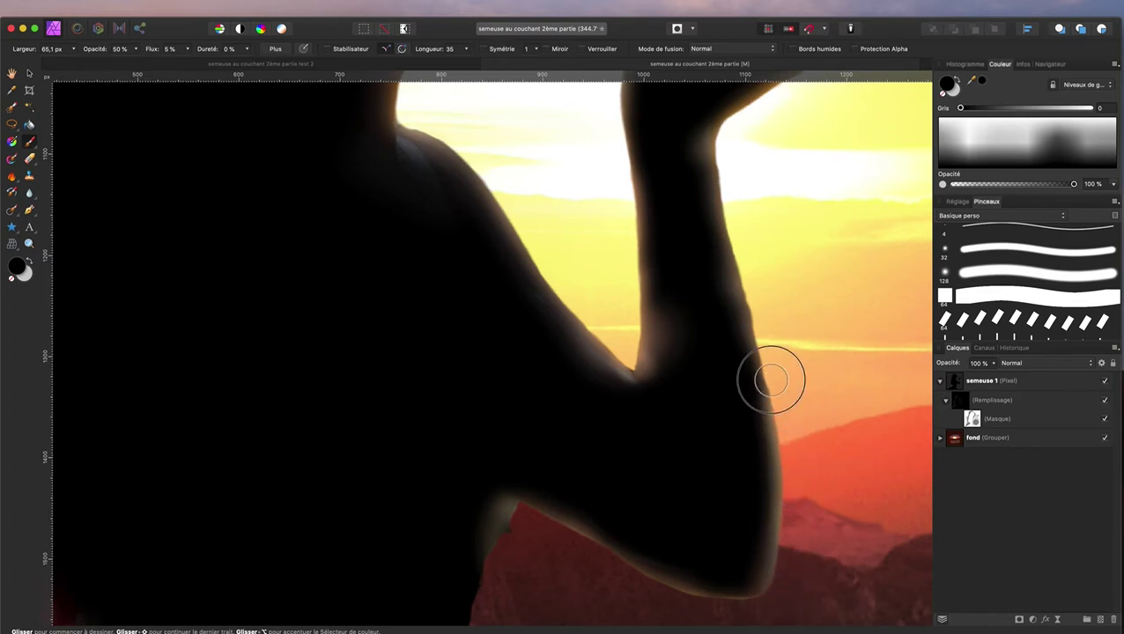
mouse_move(746, 114)
mouse_down()
mouse_move(725, 170)
mouse_move(730, 243)
mouse_move(770, 338)
mouse_up()
scroll(220, 88, right, 1)
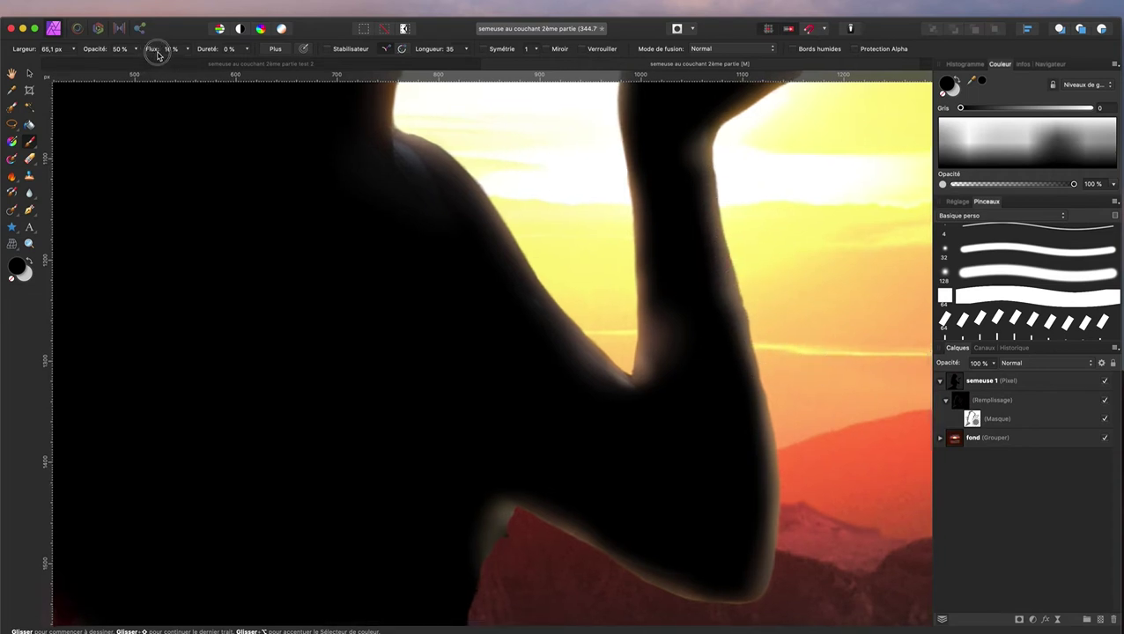
Step: Shrink the brush to about 29 px and brighten the upper arm edge and raised hand's finger contours
ctrl+alt+click(835, 293)
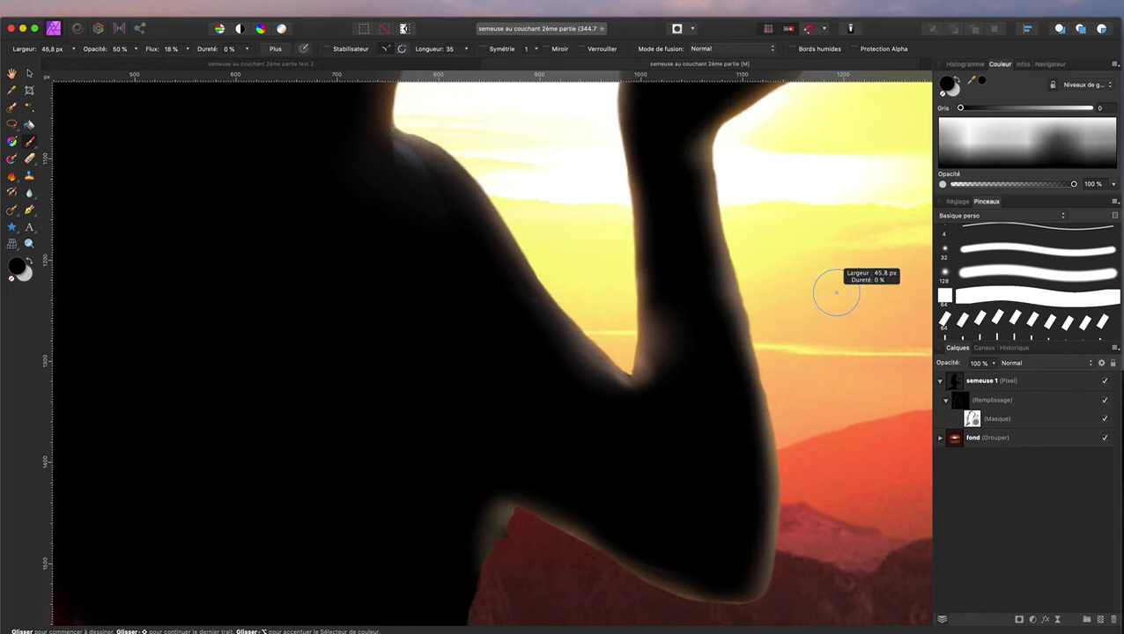
drag(836, 293, 828, 292)
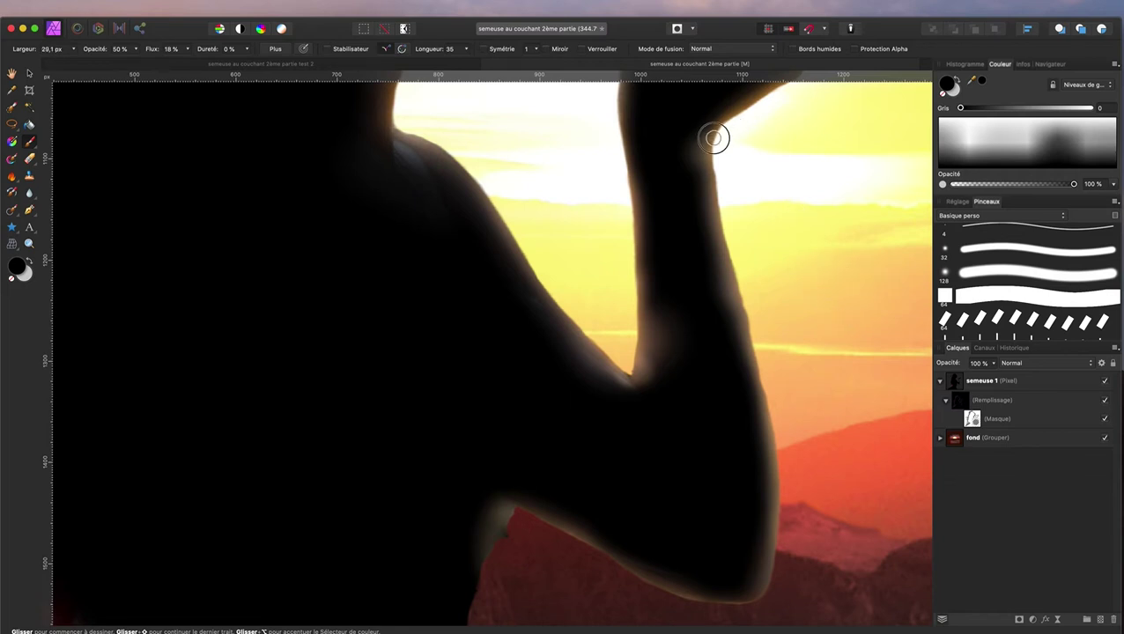
mouse_move(714, 137)
mouse_down()
mouse_move(723, 221)
mouse_move(750, 264)
mouse_move(730, 258)
mouse_move(772, 432)
mouse_move(767, 586)
mouse_up()
scroll(851, 227, up, 3)
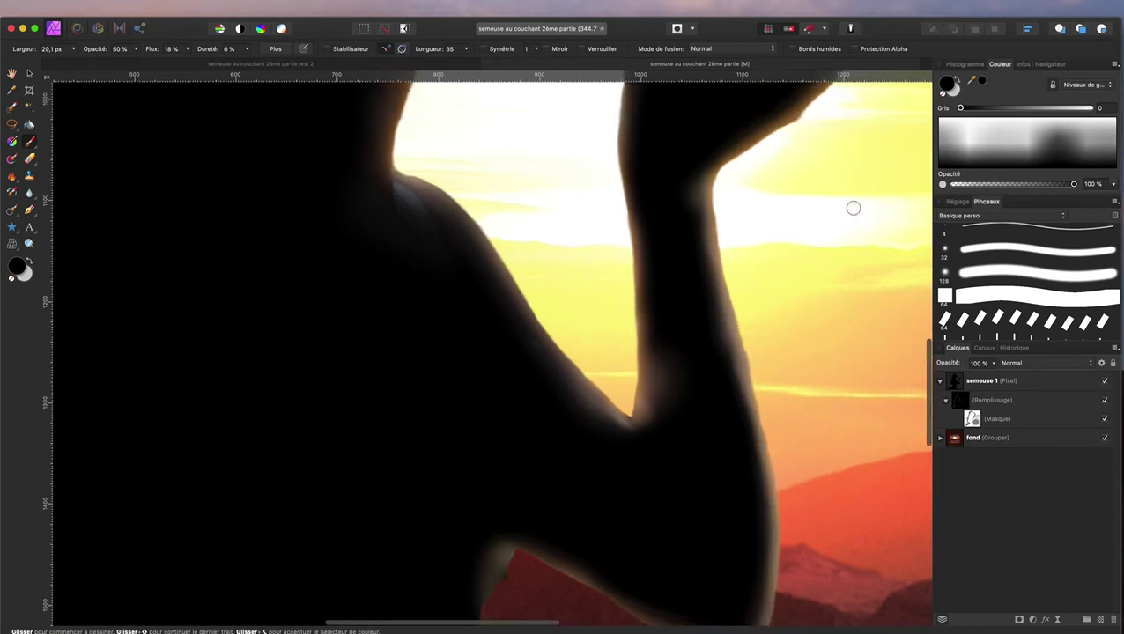
scroll(831, 293, up, 3)
drag(848, 251, 705, 375)
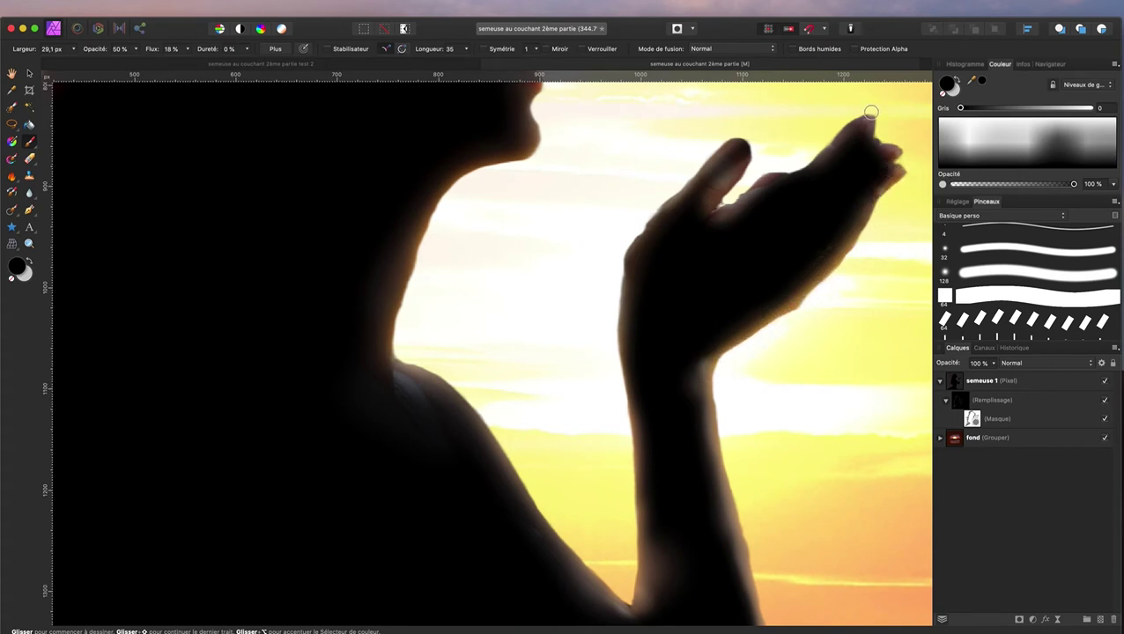
mouse_move(841, 130)
mouse_down()
mouse_move(715, 205)
mouse_move(767, 175)
mouse_up()
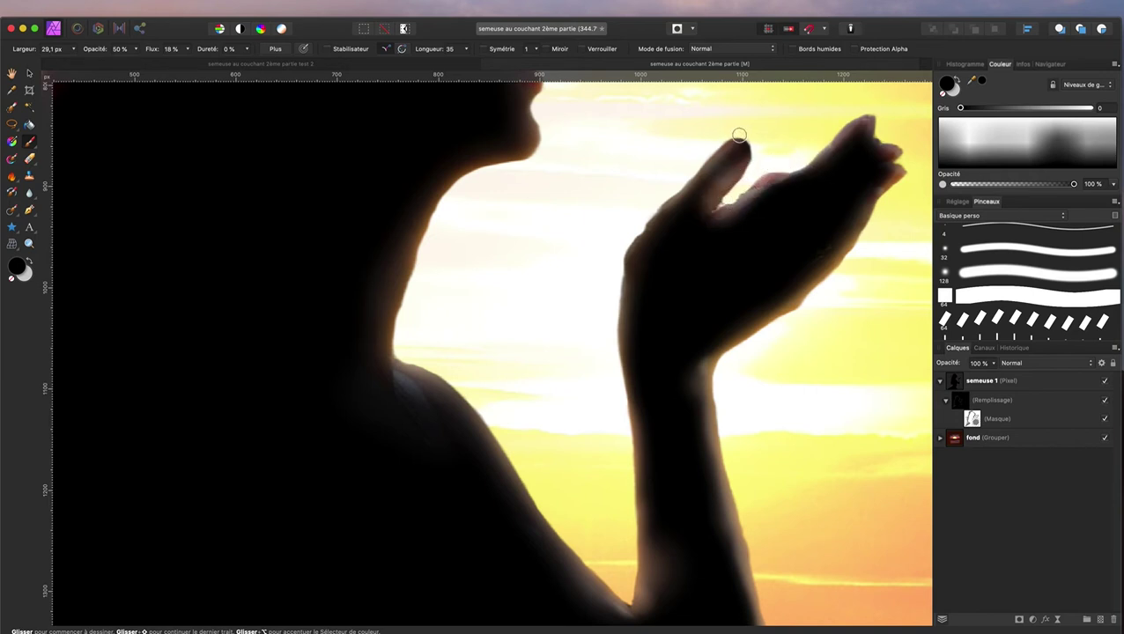
drag(739, 134, 656, 197)
scroll(650, 176, up, 5)
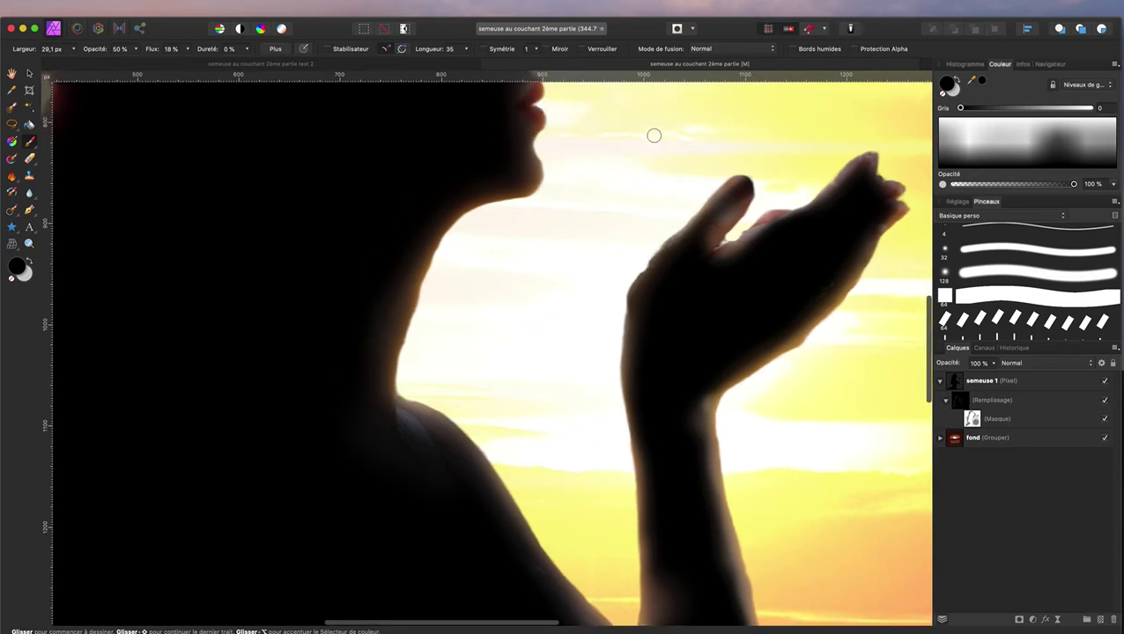
scroll(650, 141, right, 4)
scroll(650, 133, right, 3)
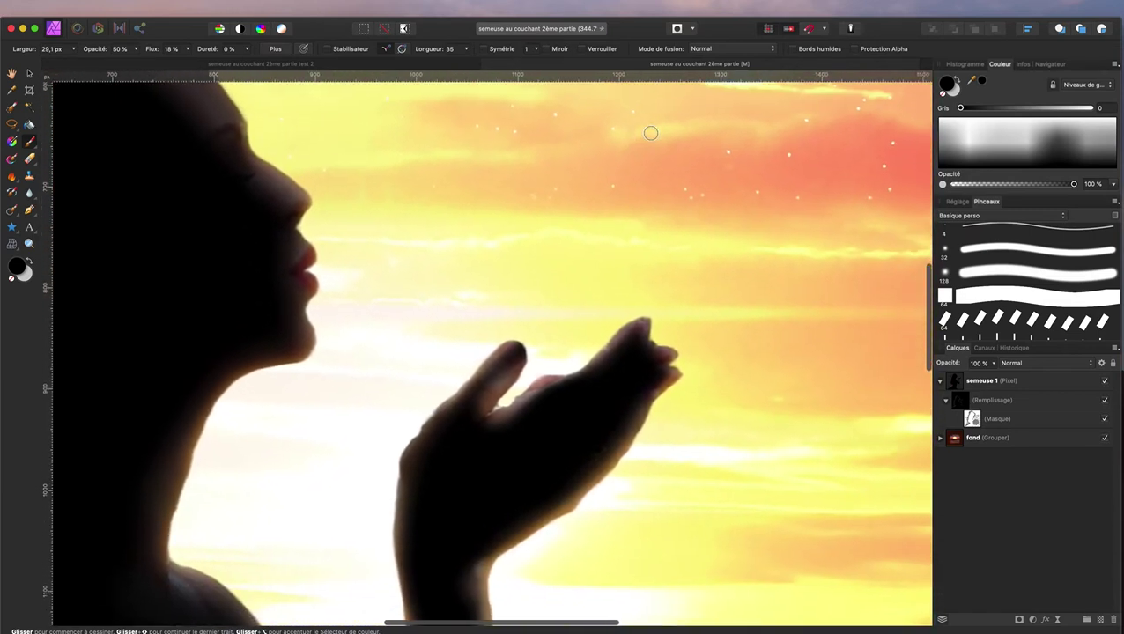
scroll(650, 133, down, 5)
scroll(650, 133, up, 3)
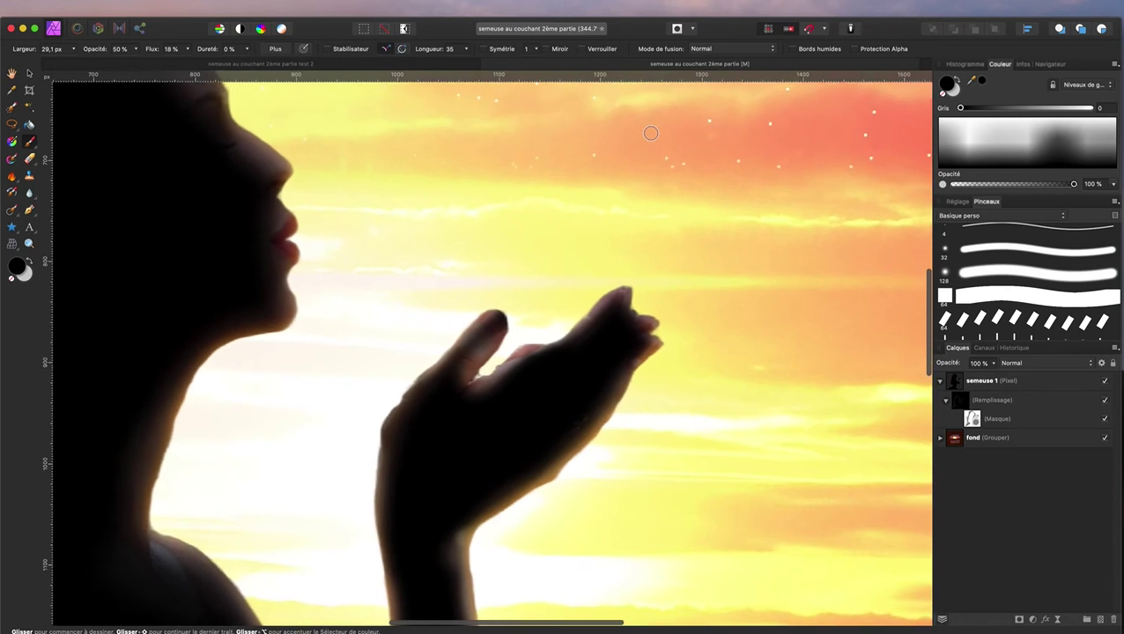
scroll(650, 133, down, 4)
scroll(650, 133, down, 1)
scroll(650, 133, down, 3)
scroll(650, 133, right, 1)
scroll(650, 133, down, 2)
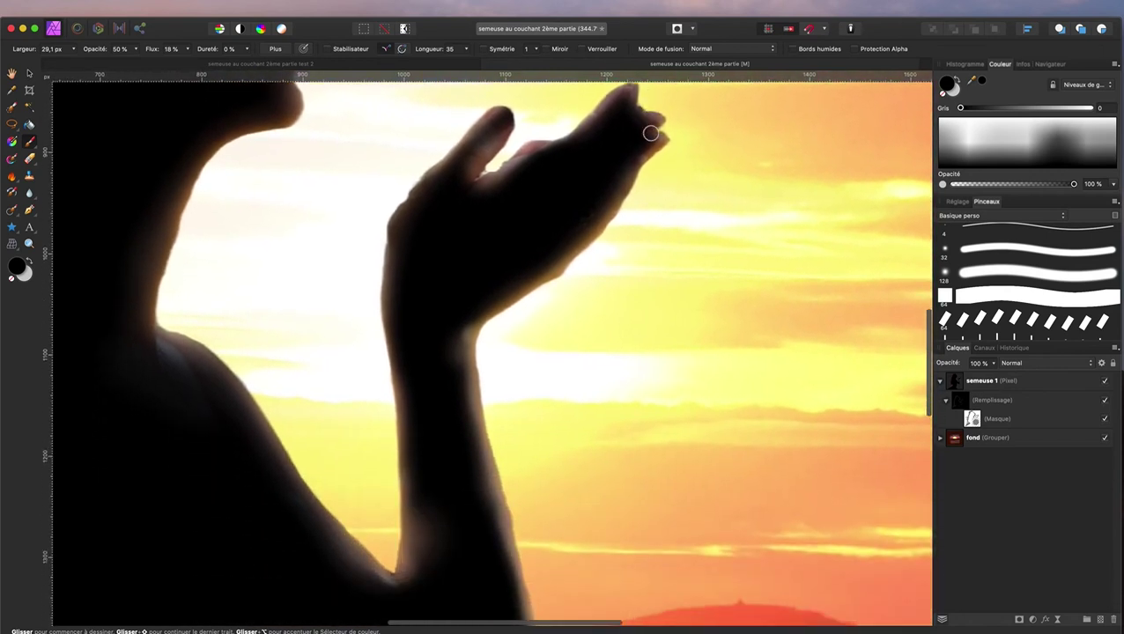
scroll(650, 133, down, 1)
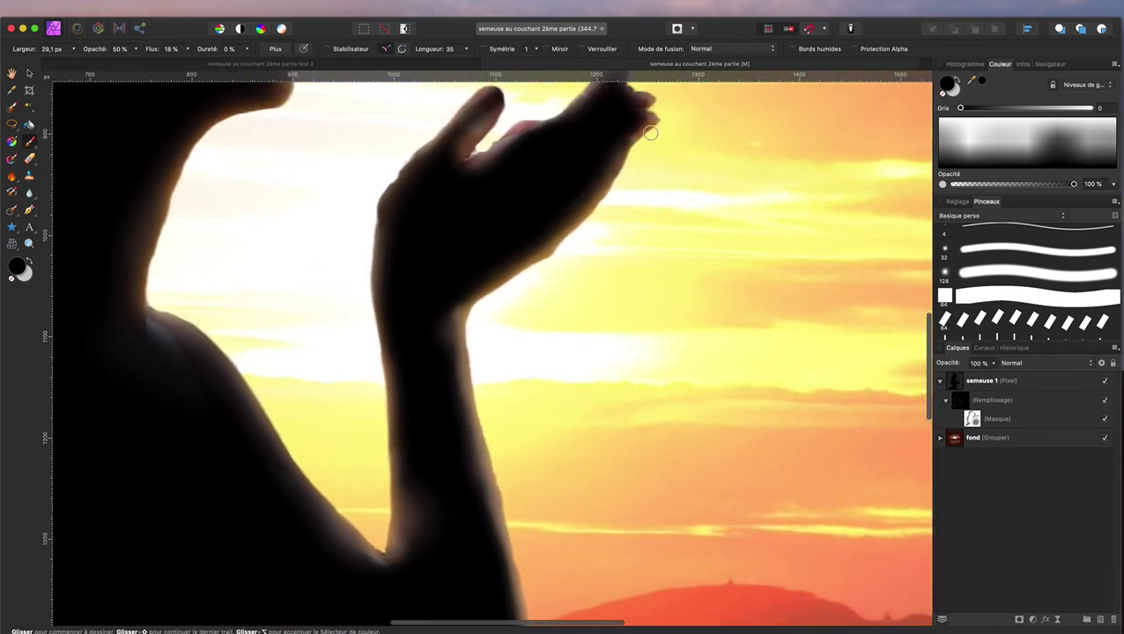
scroll(650, 133, down, 3)
scroll(650, 133, right, 2)
scroll(650, 133, left, 3)
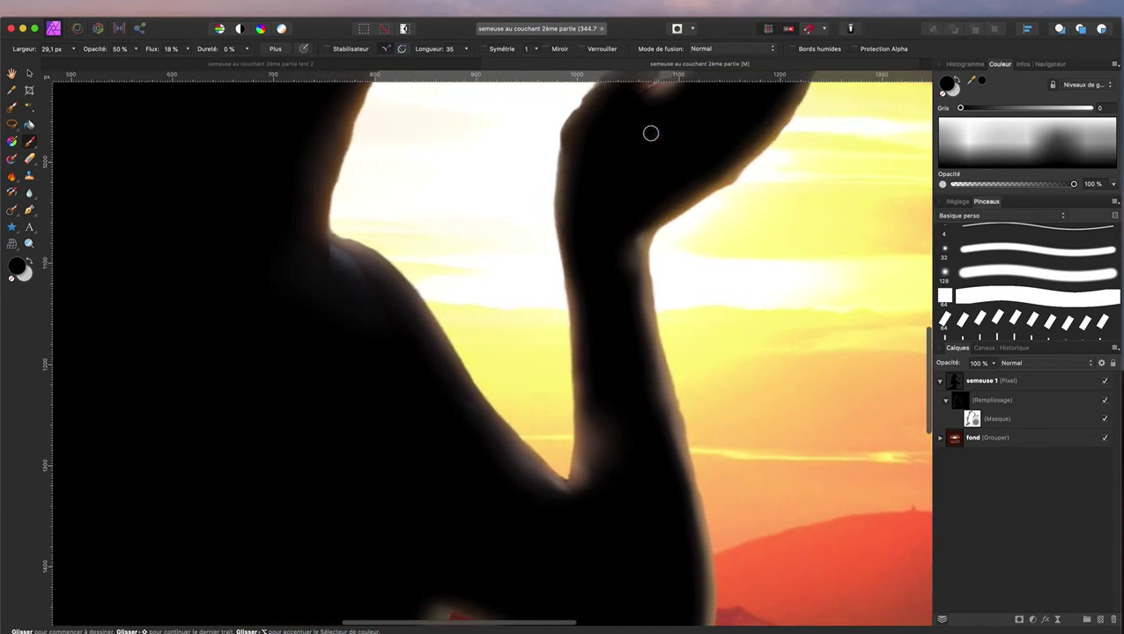
scroll(650, 133, left, 1)
scroll(650, 133, down, 1)
scroll(650, 133, down, 2)
scroll(650, 133, left, 2)
scroll(650, 133, down, 1)
scroll(650, 133, down, 3)
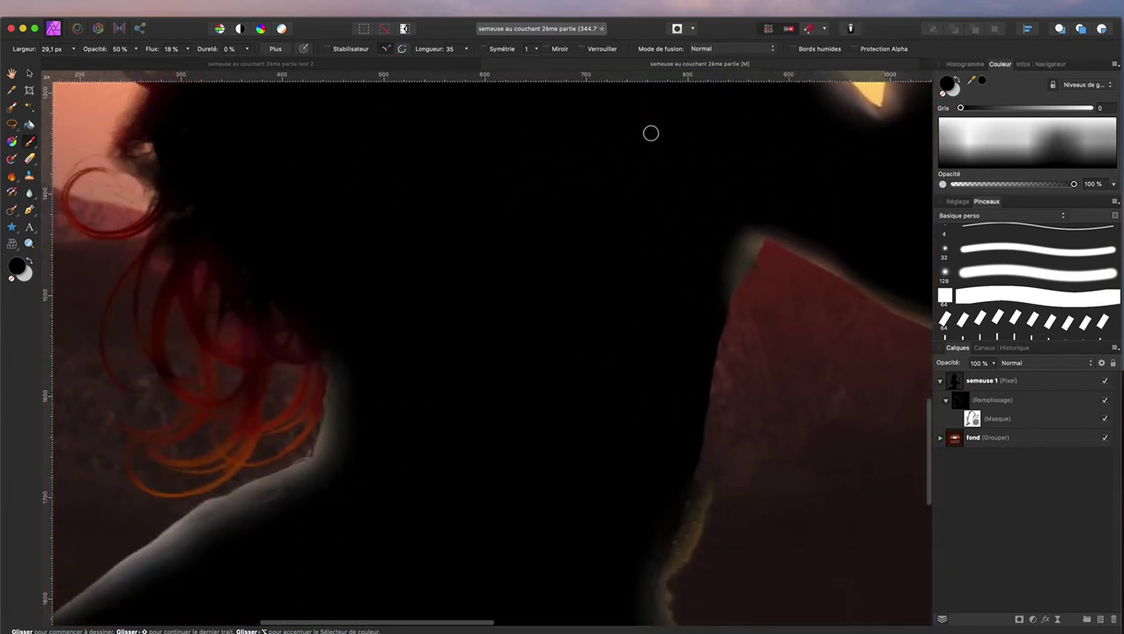
scroll(652, 133, down, 5)
scroll(653, 133, down, 3)
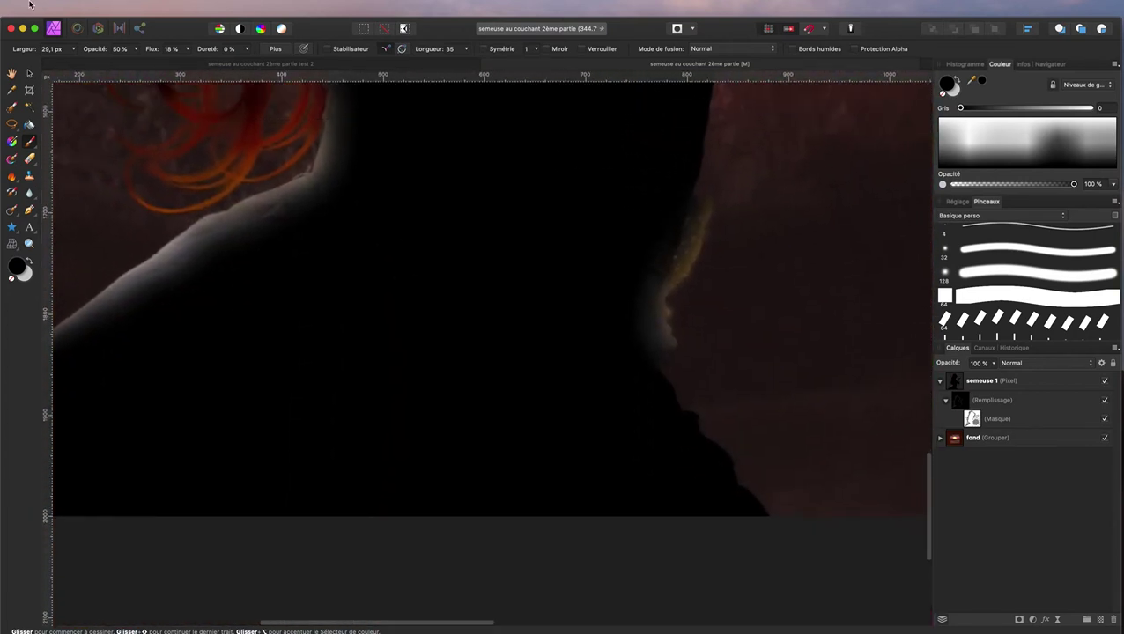
Step: Pick a light grey (Gris 80) painting colour in the Sélecteur de couleur
click(15, 270)
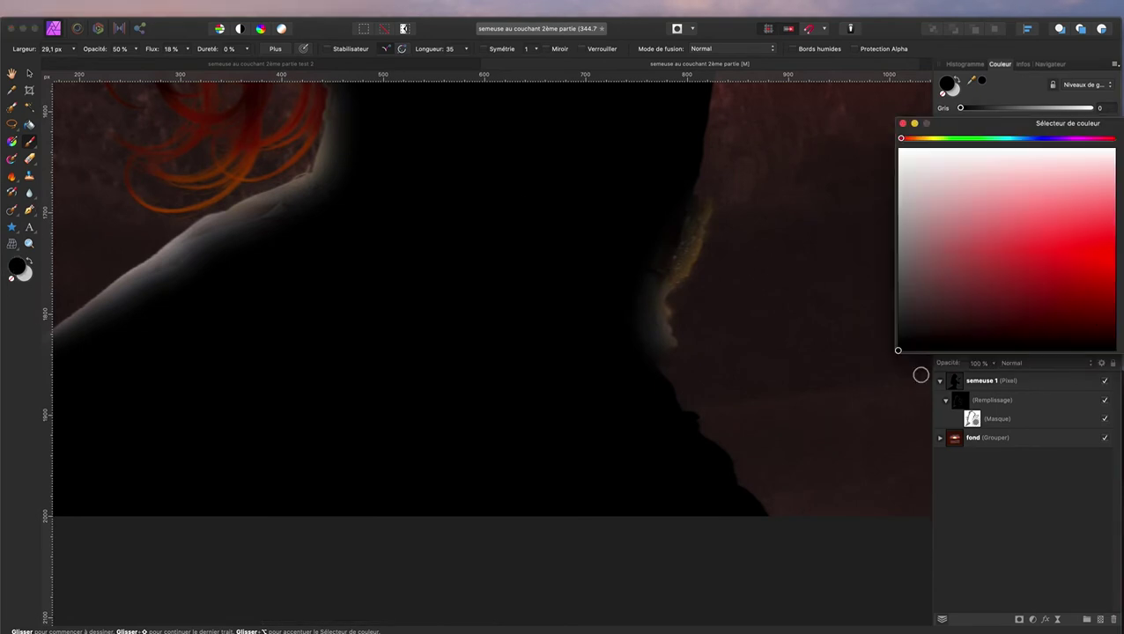
drag(899, 352, 887, 200)
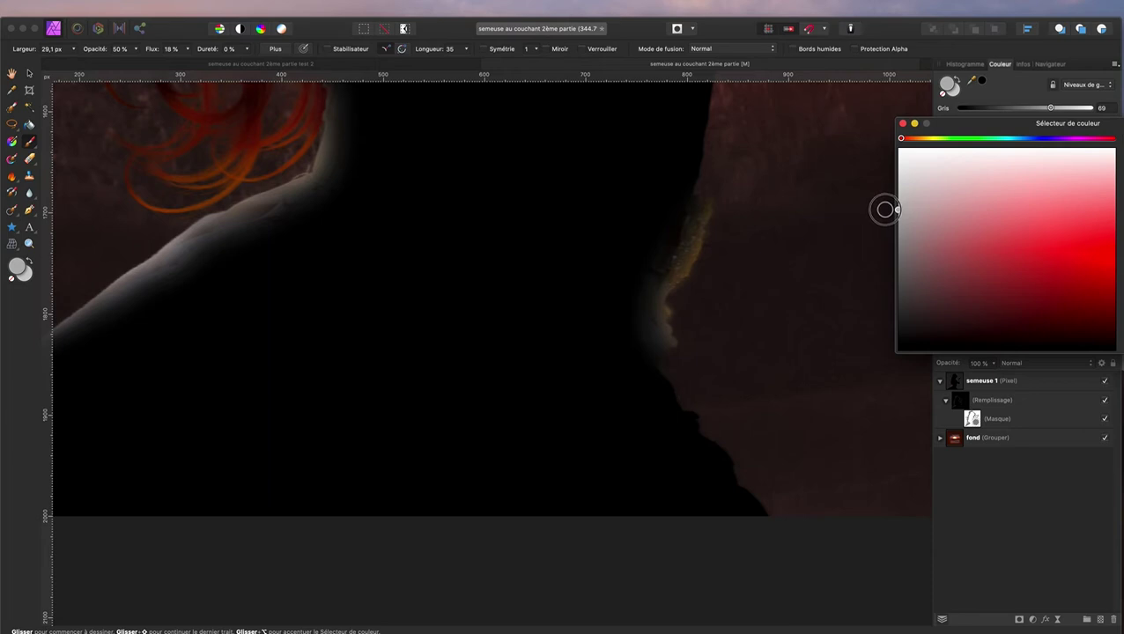
drag(886, 210, 886, 194)
Step: Enlarge the brush to about 171 px and lighten the dark body area below the shoulder
drag(299, 377, 388, 377)
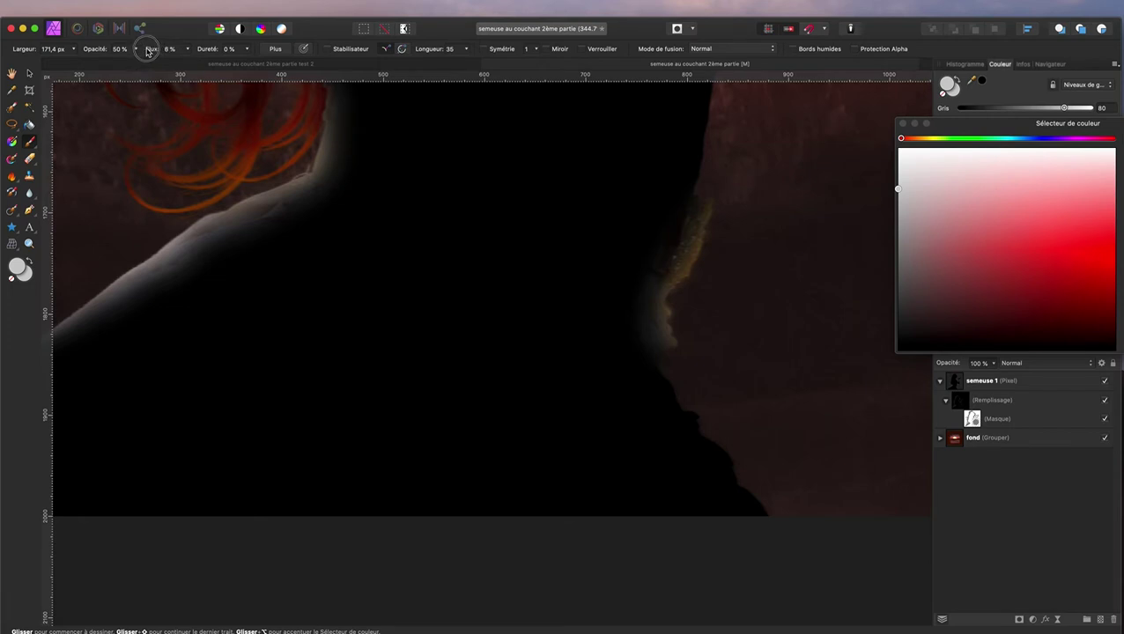
scroll(147, 51, up, 1)
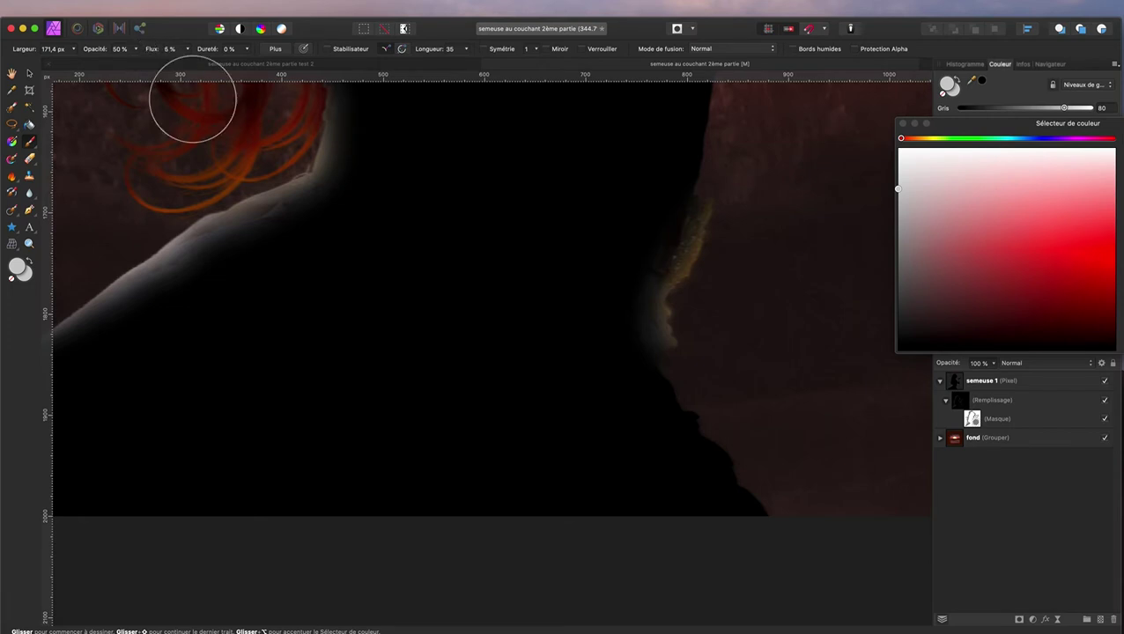
scroll(246, 286, up, 3)
scroll(258, 289, left, 3)
scroll(251, 288, left, 6)
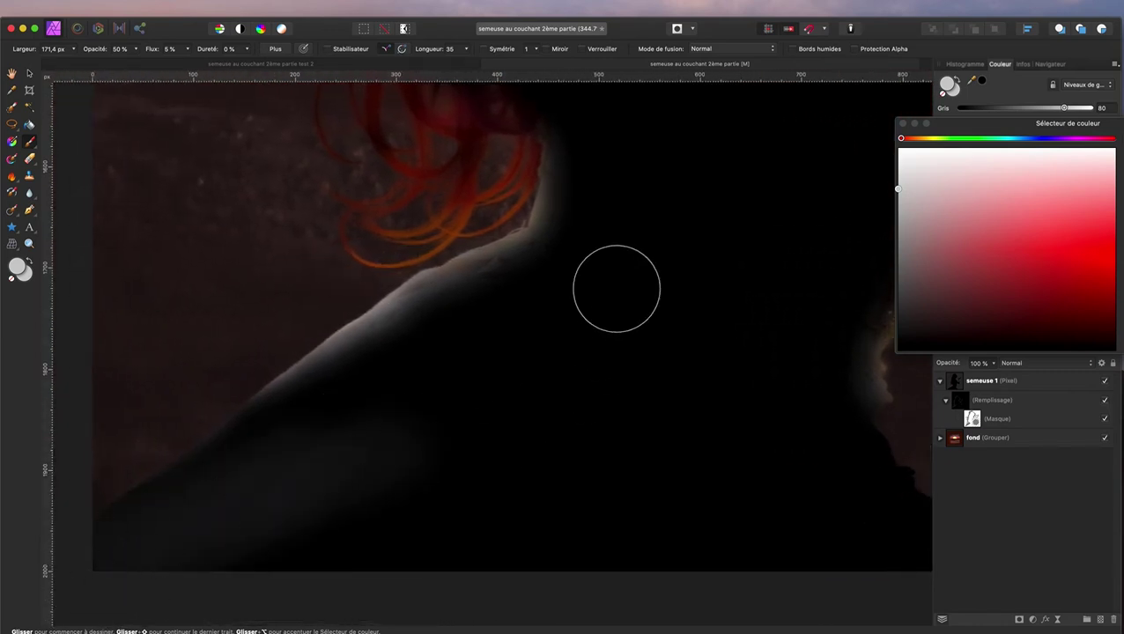
drag(546, 339, 382, 557)
drag(492, 453, 511, 541)
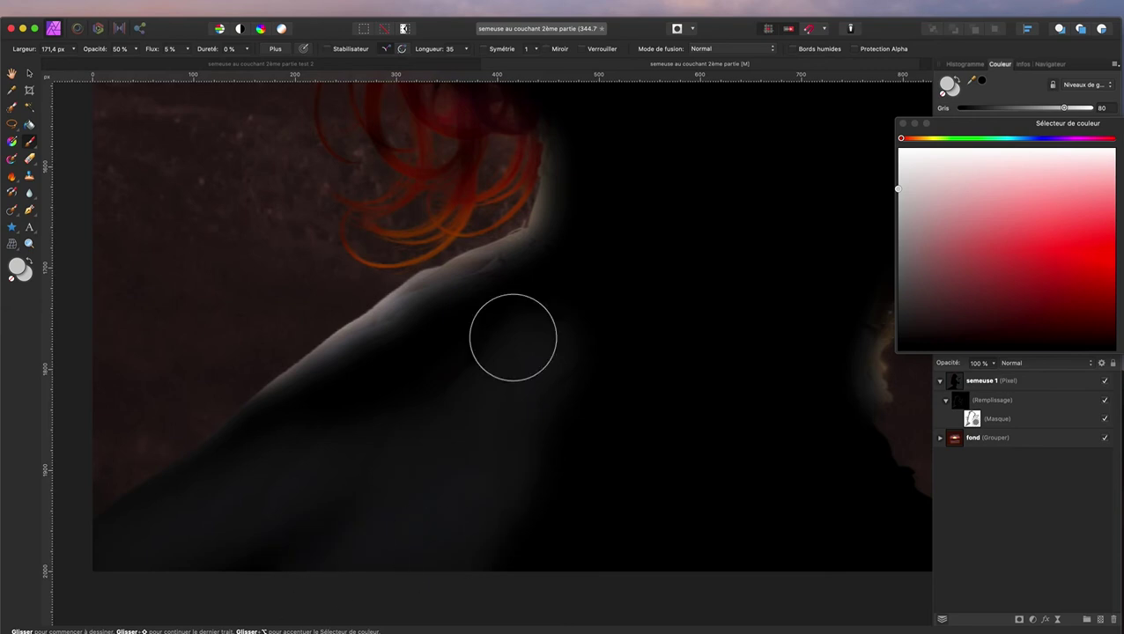
mouse_move(381, 334)
mouse_down()
mouse_move(515, 296)
mouse_move(450, 398)
mouse_up()
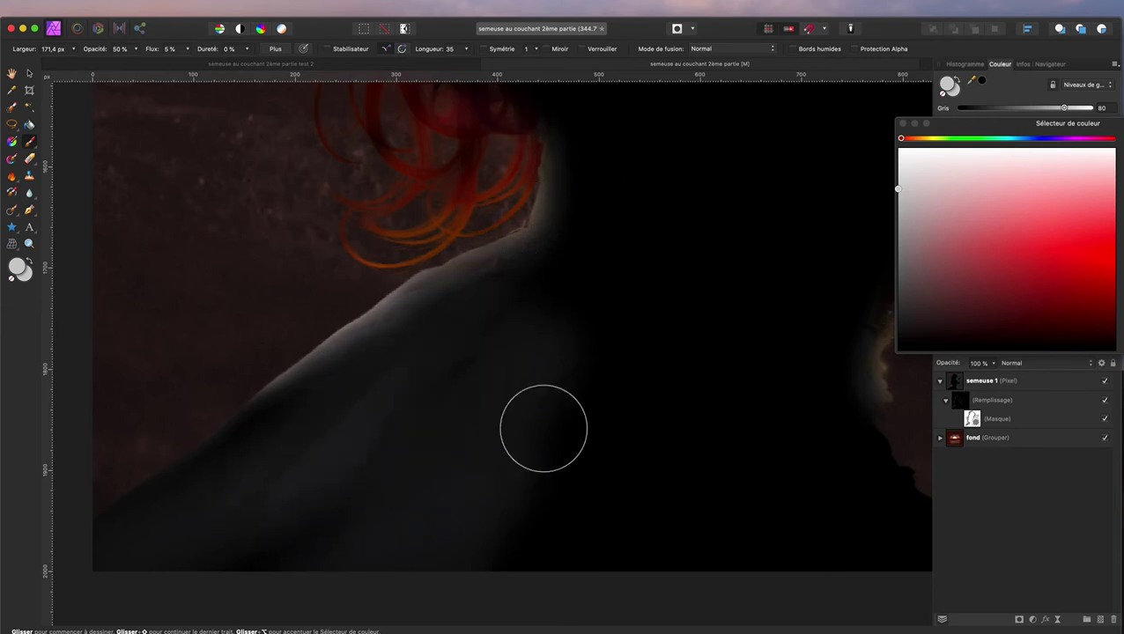
drag(651, 285, 633, 554)
drag(593, 456, 521, 578)
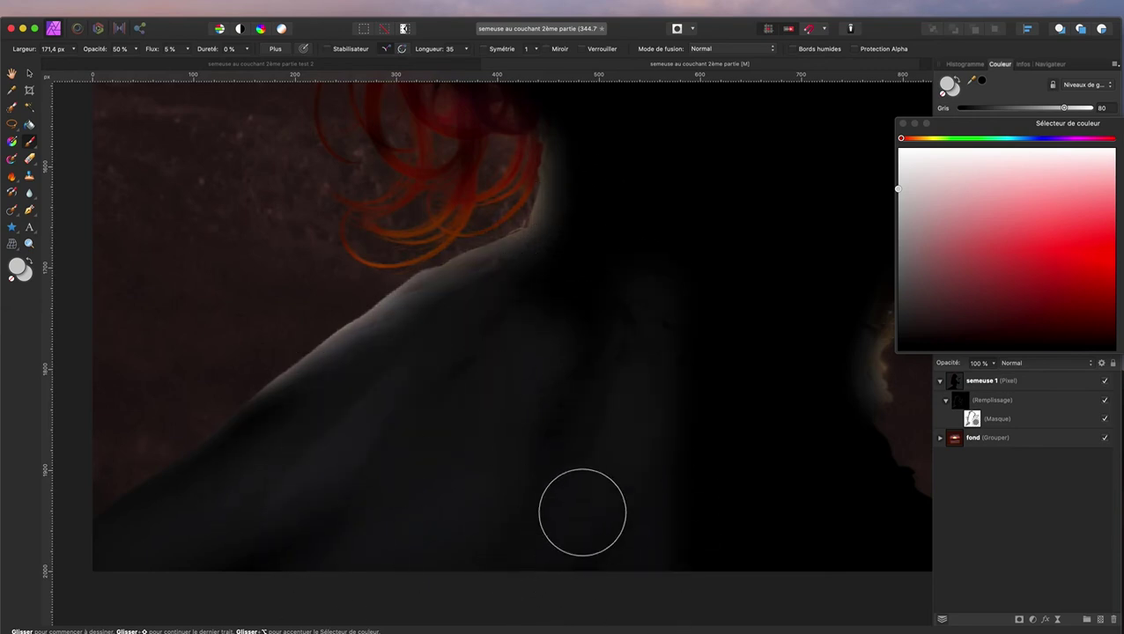
Step: Enlarge the brush to about 413 px, lighten the right and upper-right body, and fit the view
drag(543, 516, 649, 516)
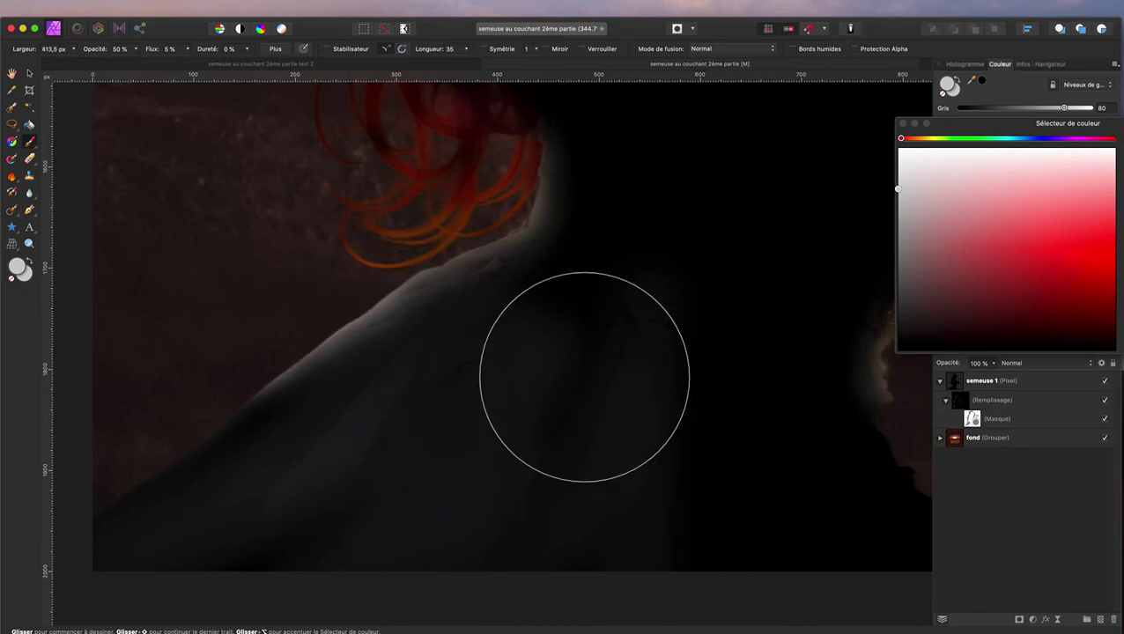
mouse_move(683, 269)
mouse_down()
mouse_move(845, 554)
mouse_move(662, 556)
mouse_up()
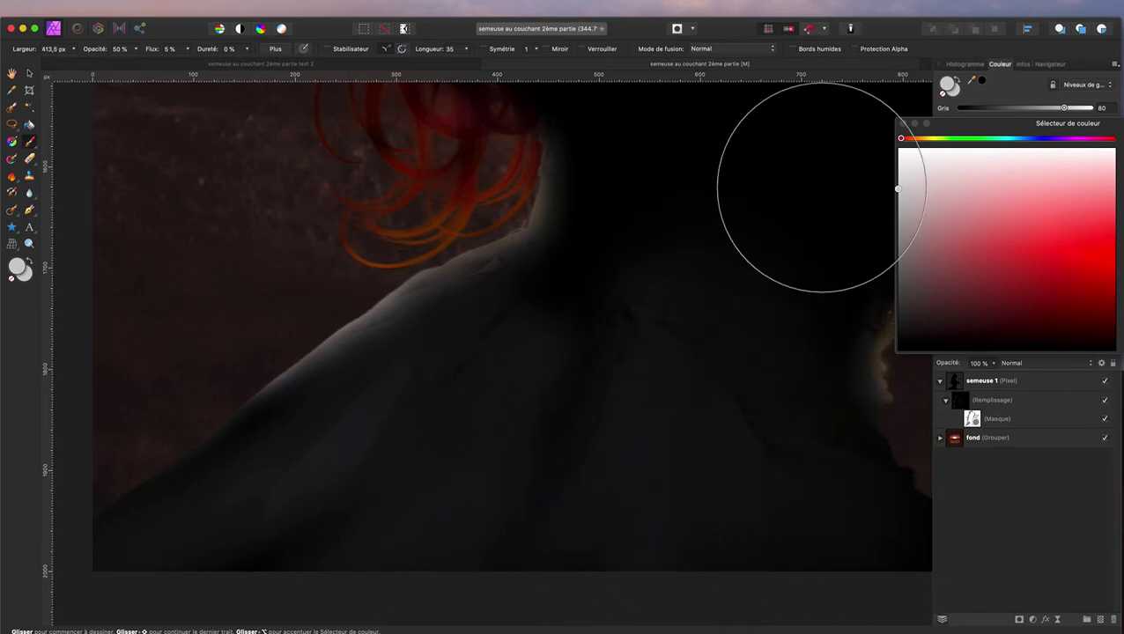
drag(790, 175, 722, 220)
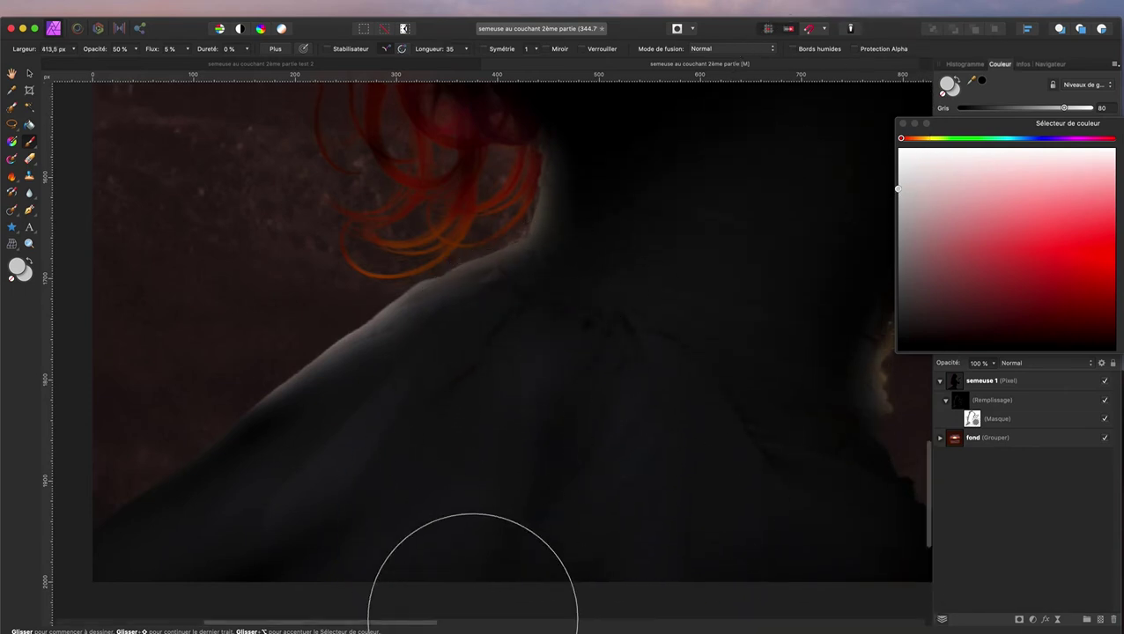
scroll(493, 599, up, 5)
scroll(642, 547, down, 2)
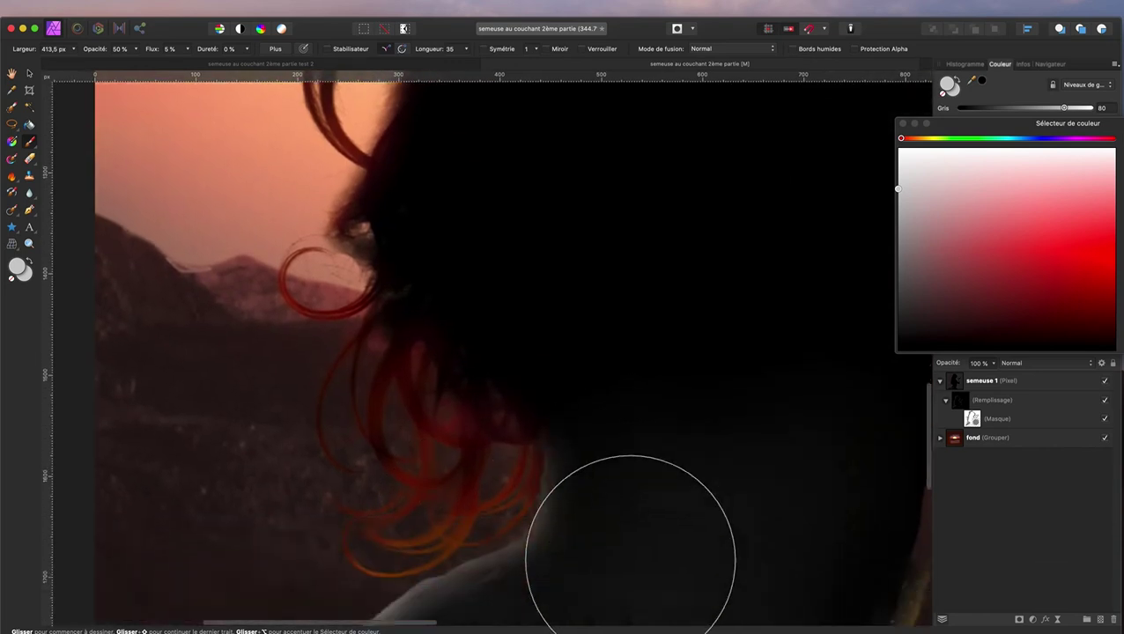
scroll(632, 539, down, 2)
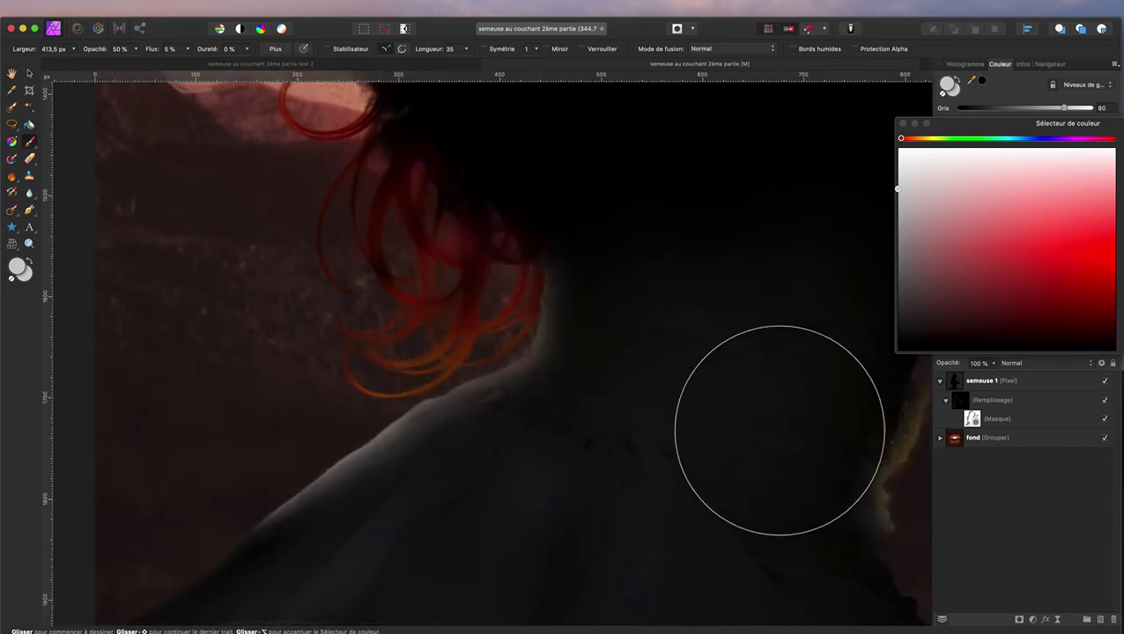
scroll(617, 344, up, 2)
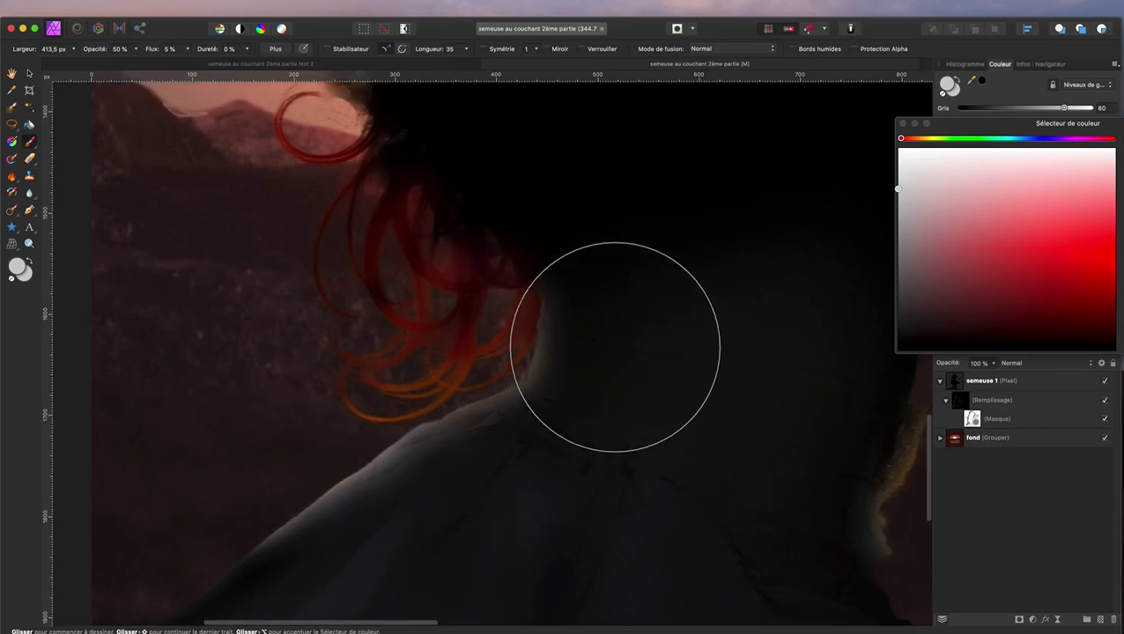
scroll(616, 344, right, 5)
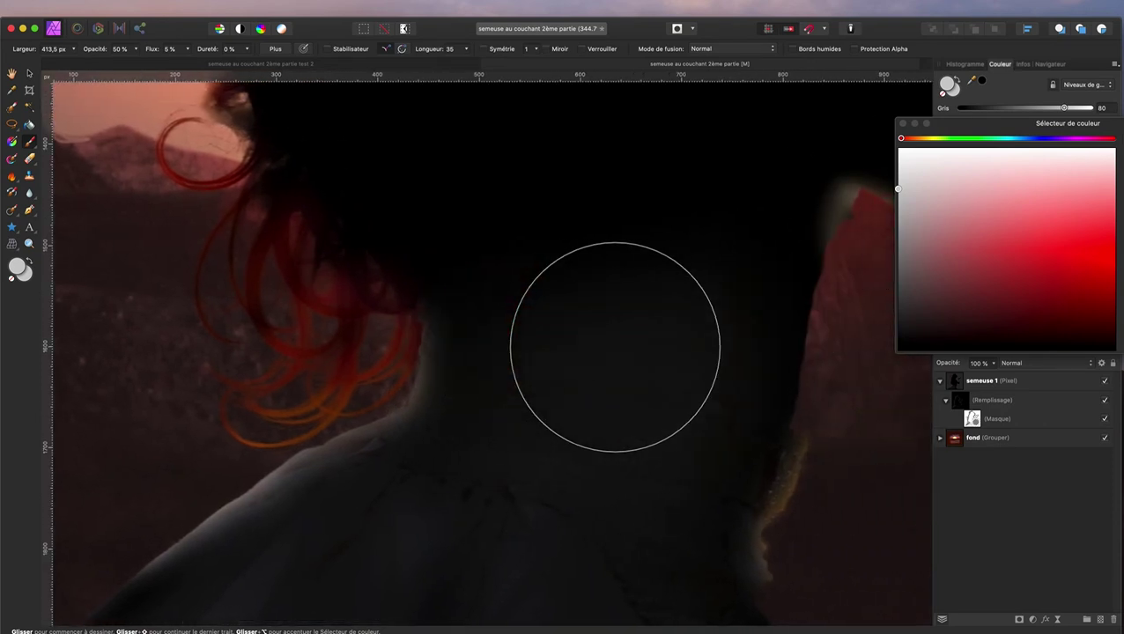
key(ctrl+0)
scroll(615, 347, down, 2)
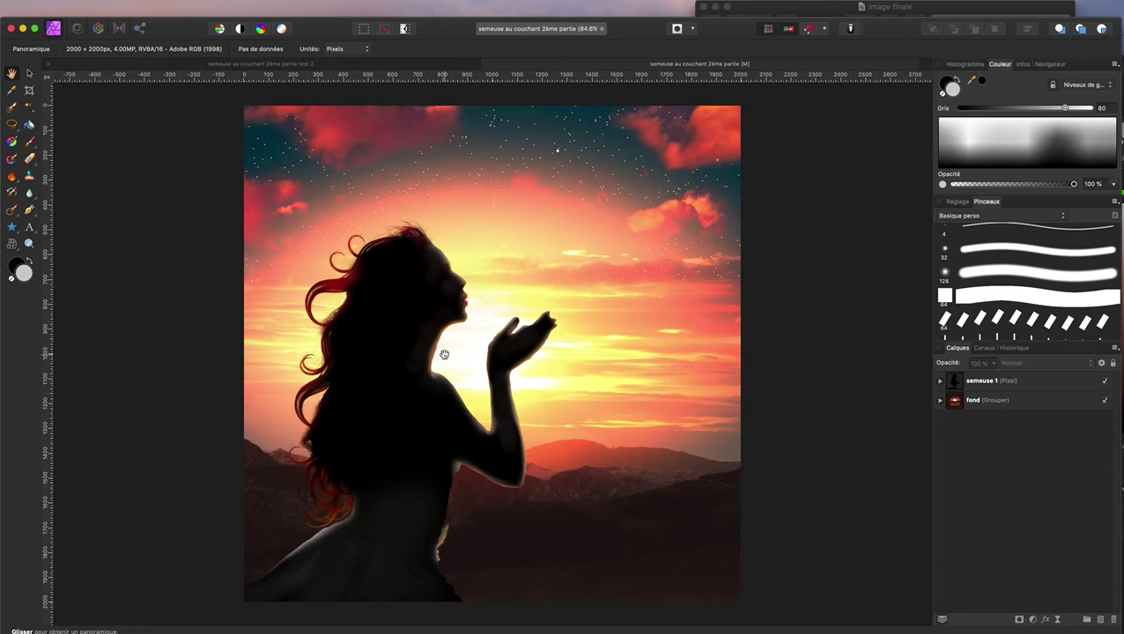
Step: Target the semeuse 1 layer and insert Optical-8b-psdbox.jpg from Images > Halo optique images
click(1036, 388)
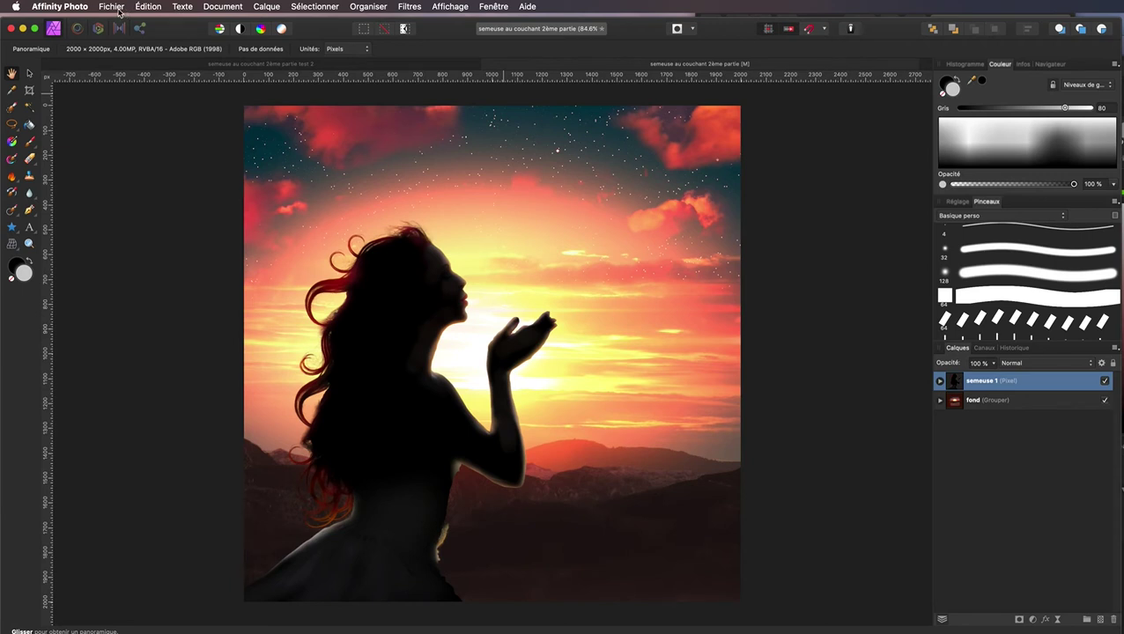
click(112, 7)
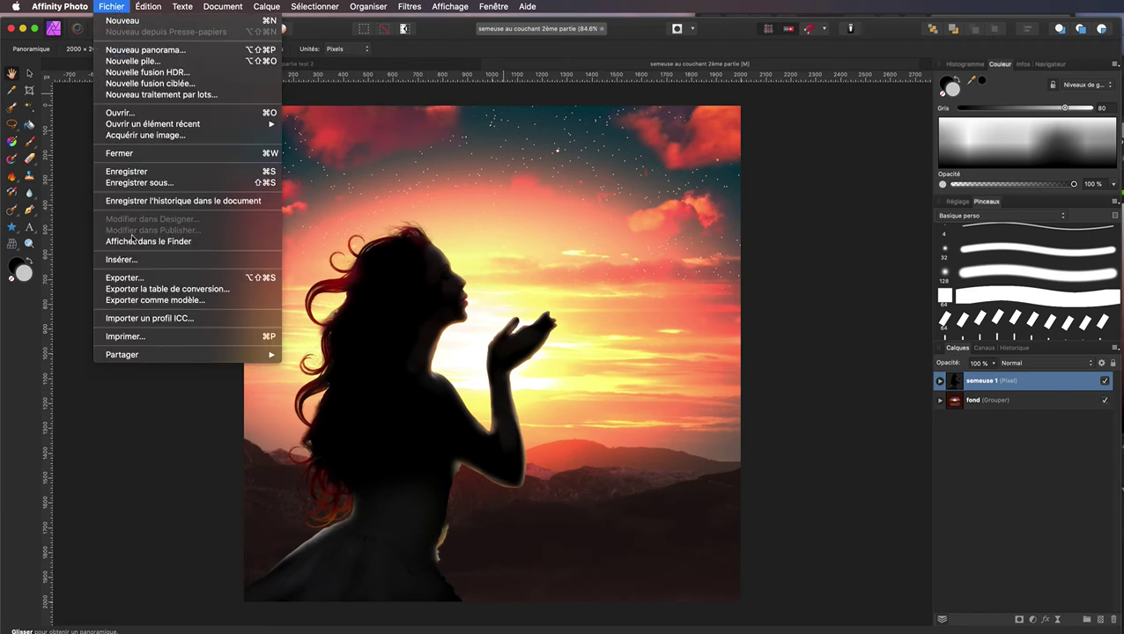
click(121, 260)
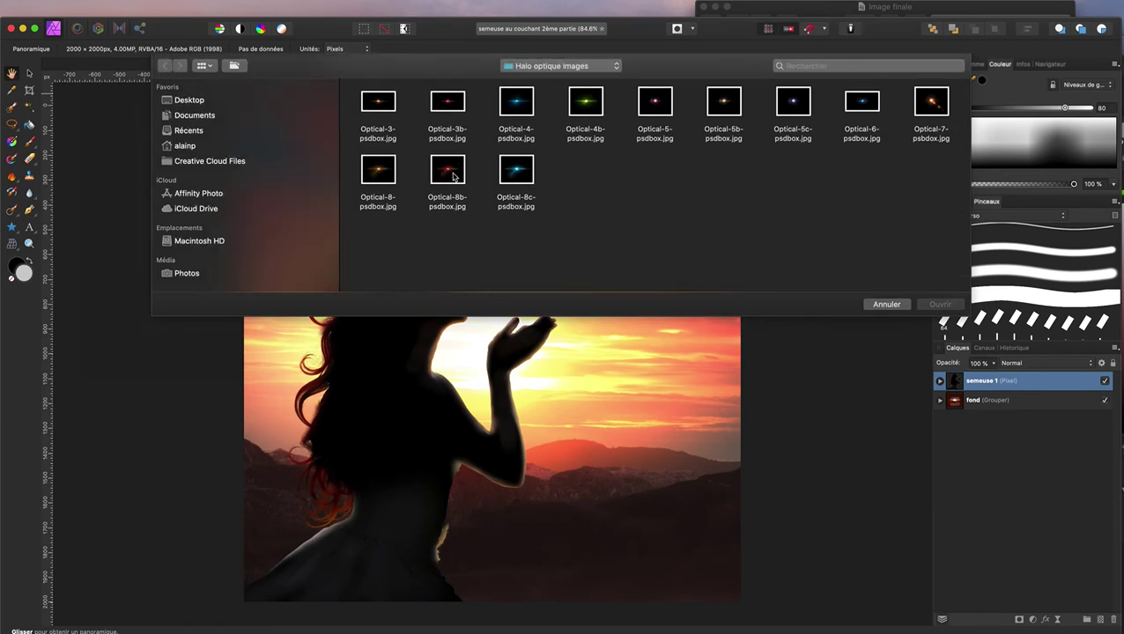
click(453, 176)
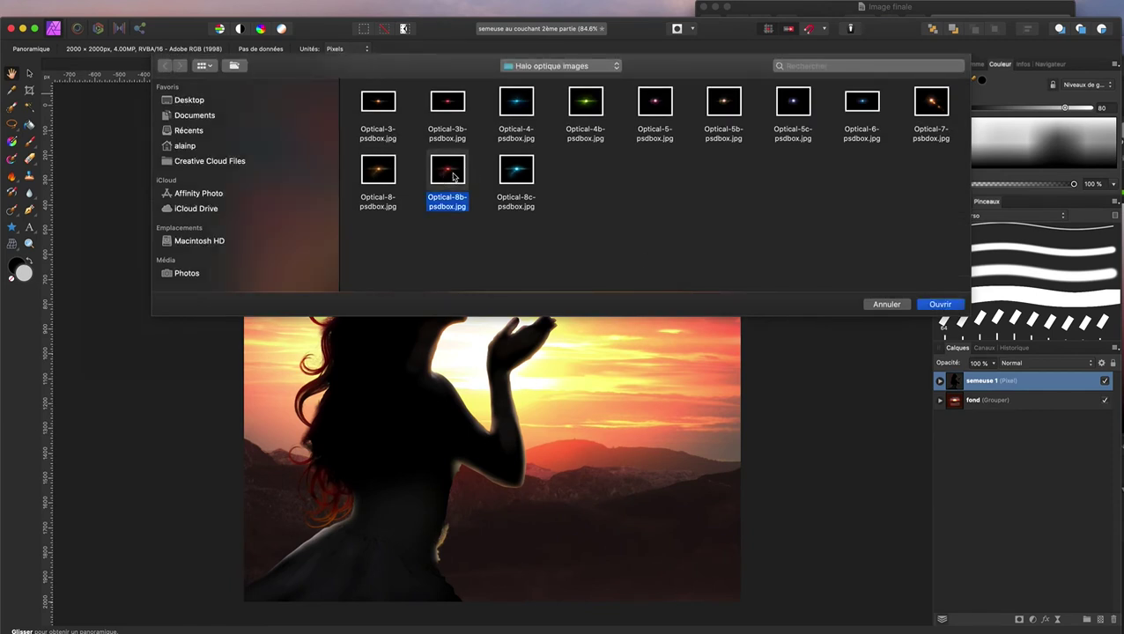
click(577, 66)
click(542, 88)
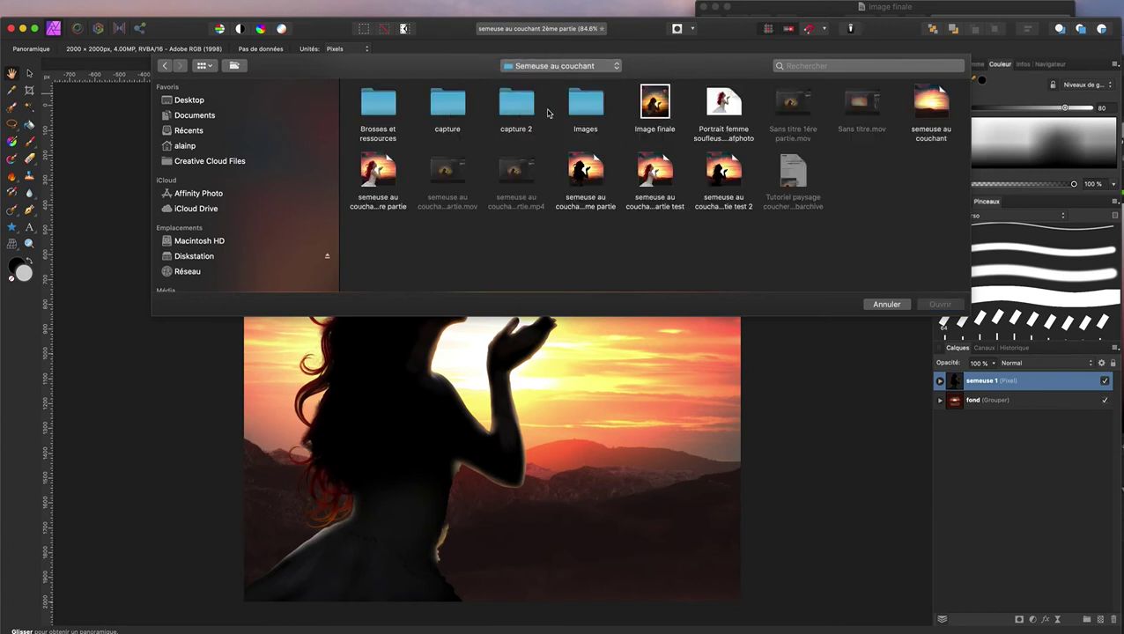
double_click(581, 108)
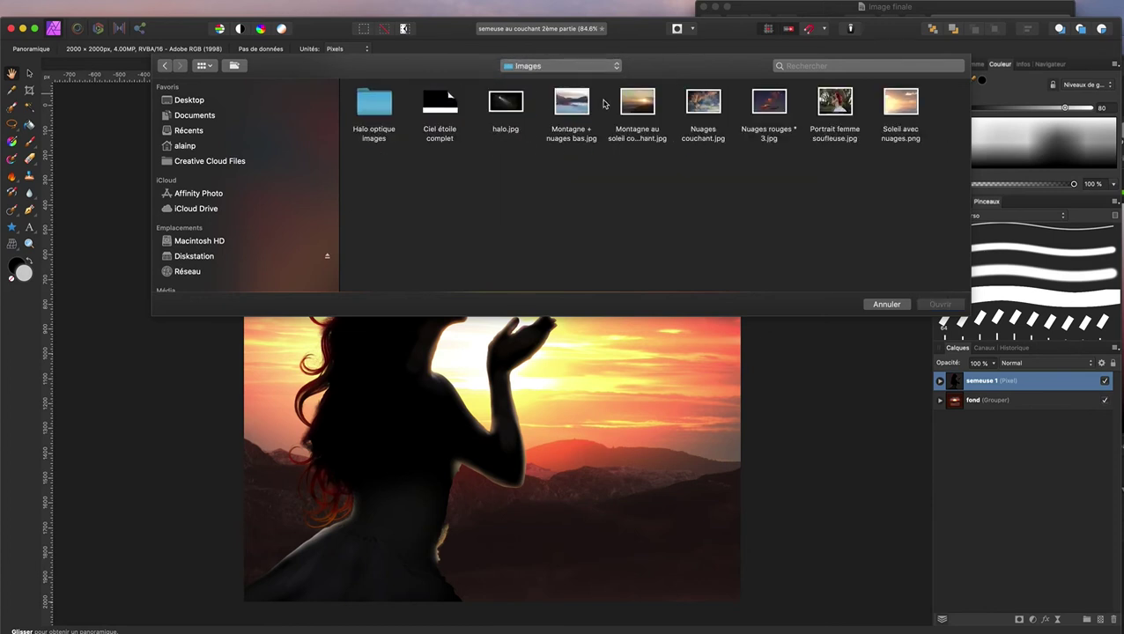
double_click(383, 106)
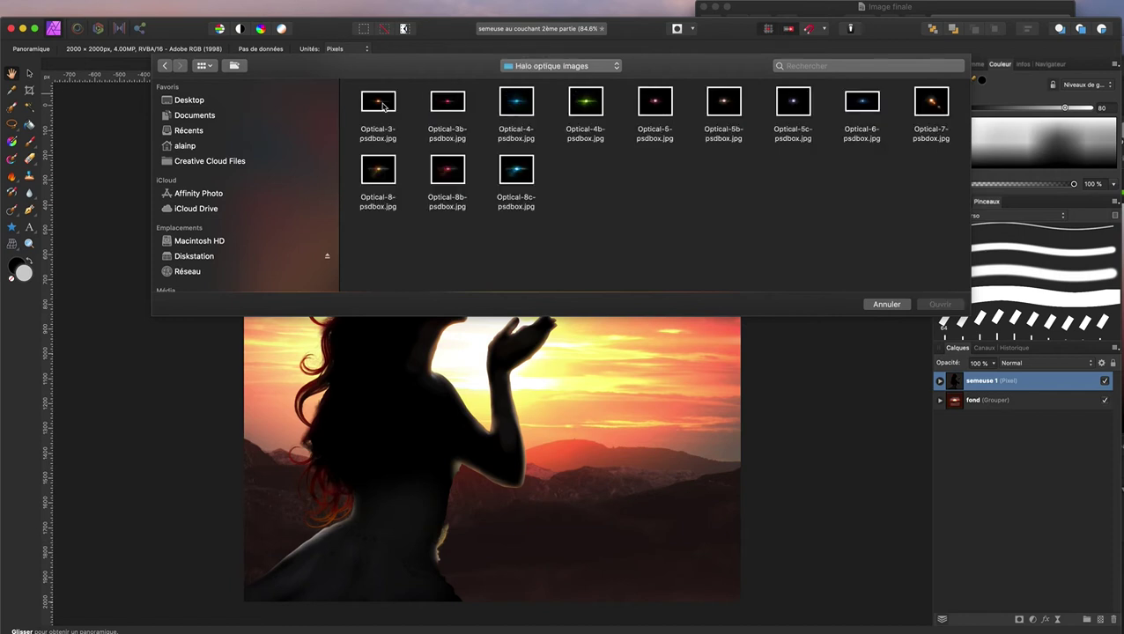
click(449, 173)
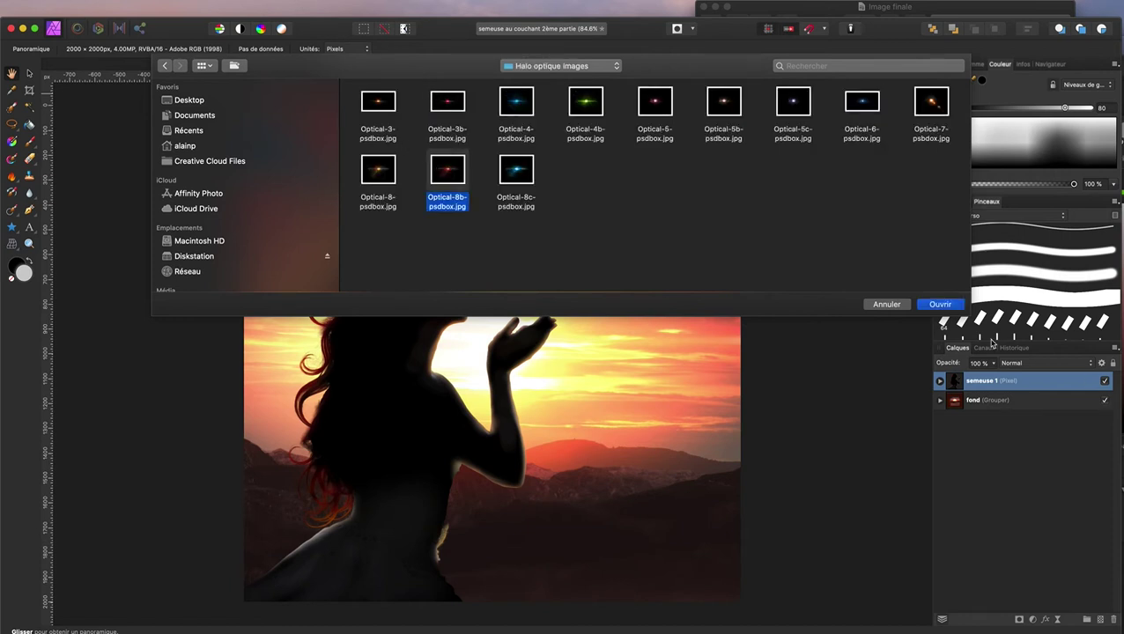
click(951, 304)
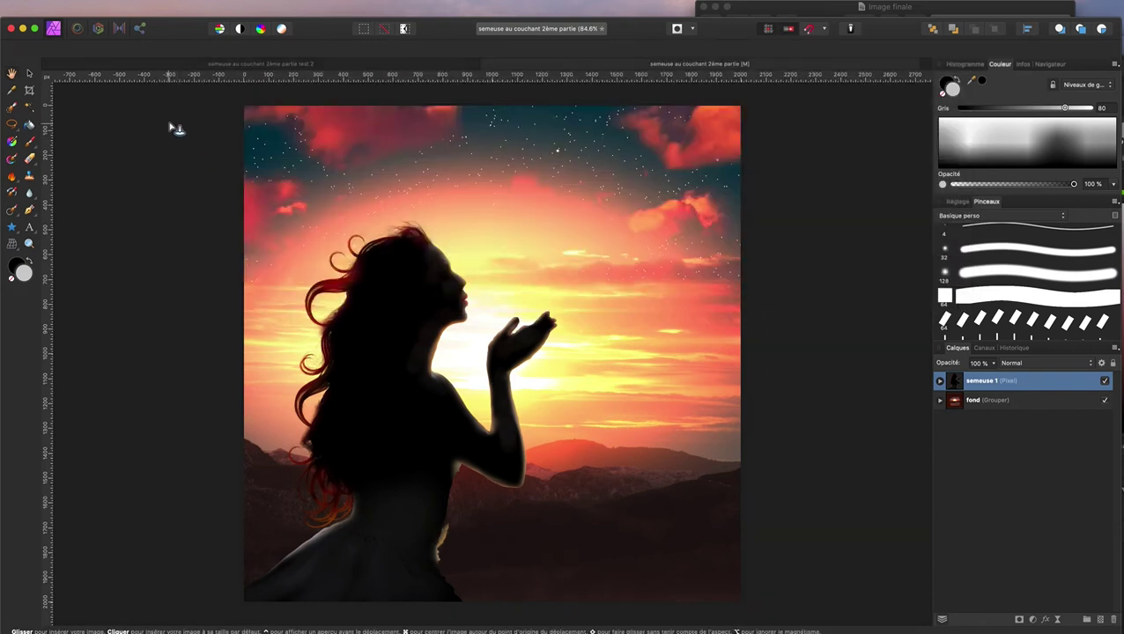
Step: Place the Optical-8b-psdbox flare, scale it to about 182% past the canvas, and shift it toward the figure
mouse_move(162, 109)
mouse_down()
mouse_move(669, 451)
mouse_move(835, 617)
mouse_up()
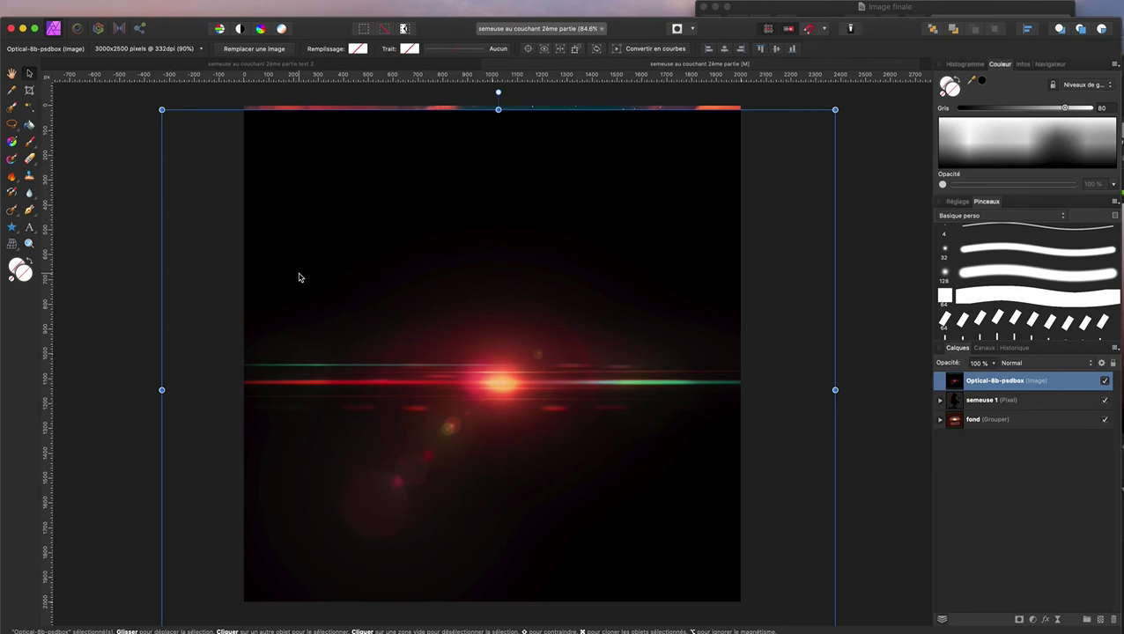
scroll(298, 278, up, 2)
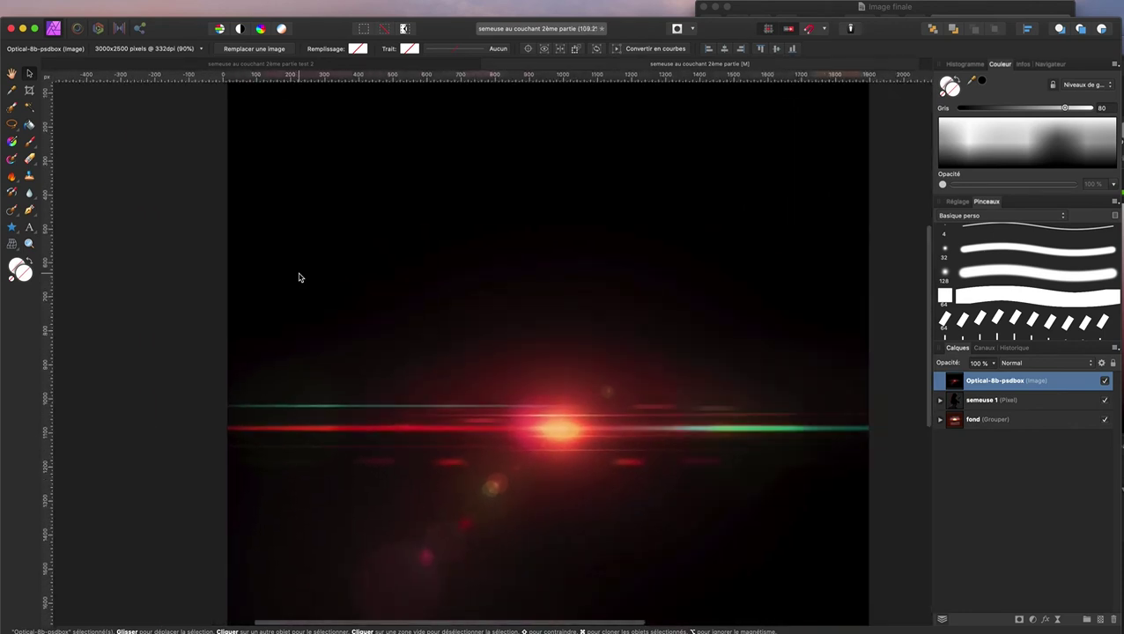
scroll(298, 278, down, 4)
scroll(299, 277, down, 3)
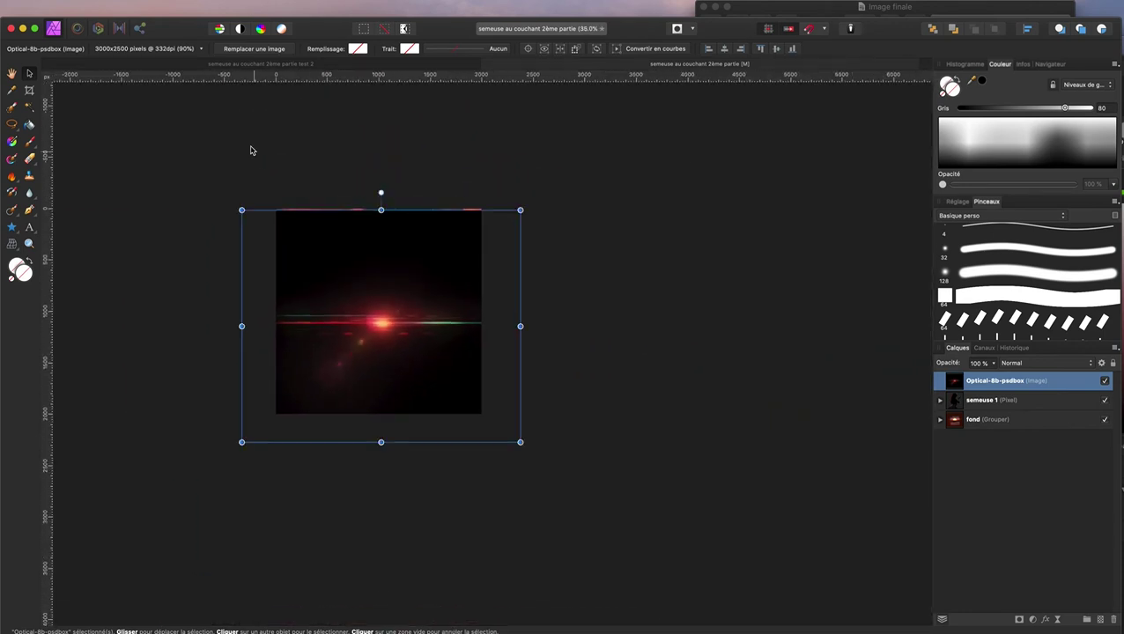
drag(242, 210, 163, 144)
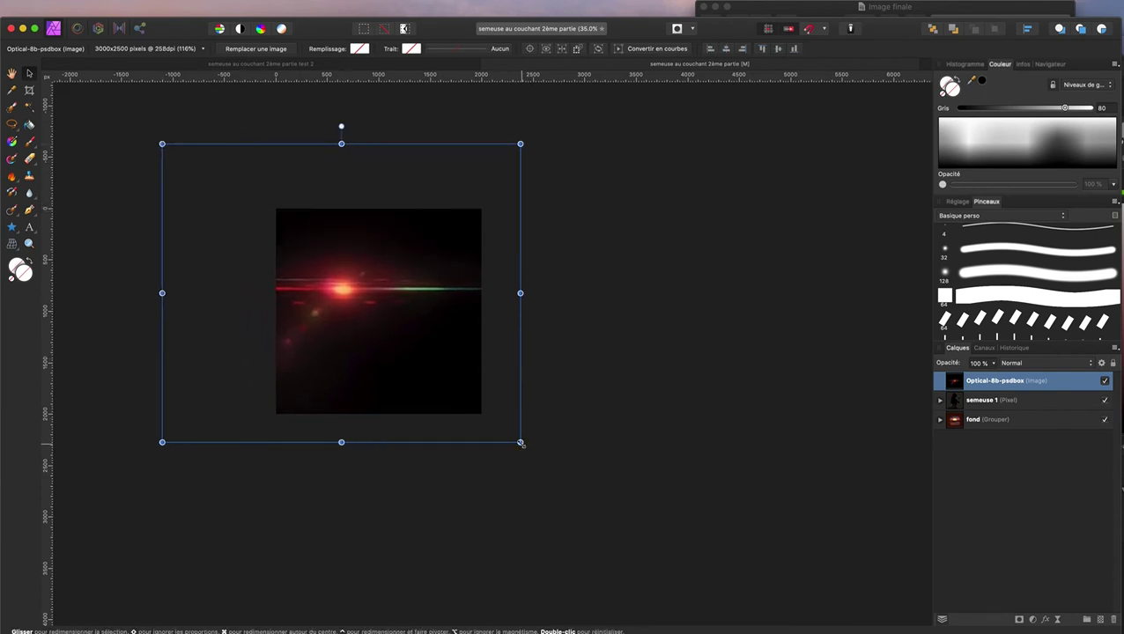
drag(520, 443, 632, 534)
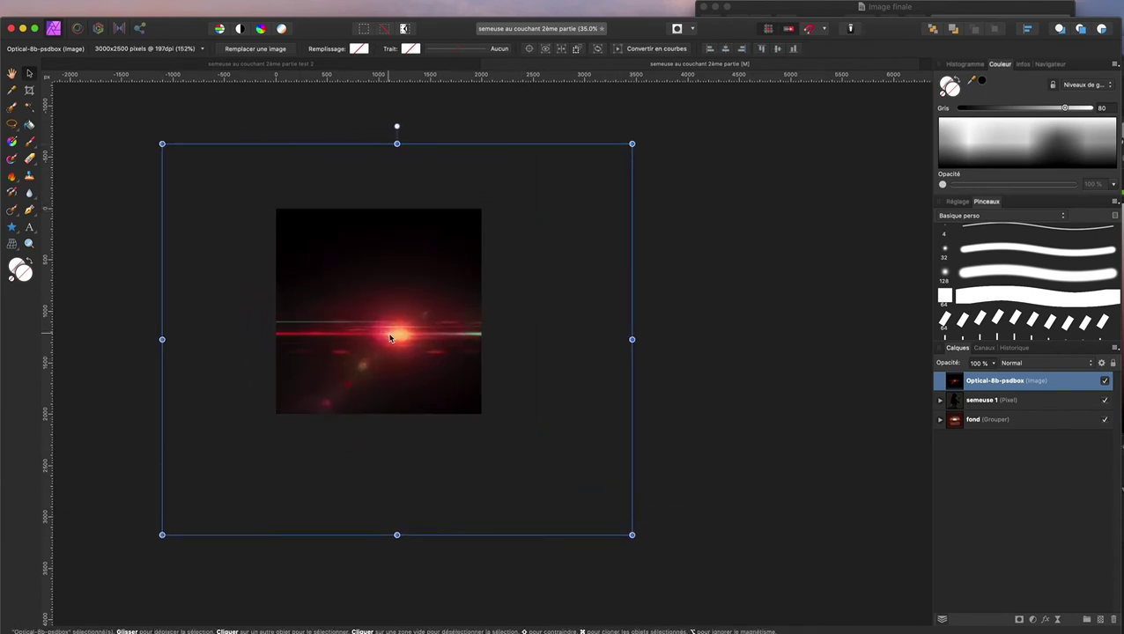
drag(392, 335, 389, 318)
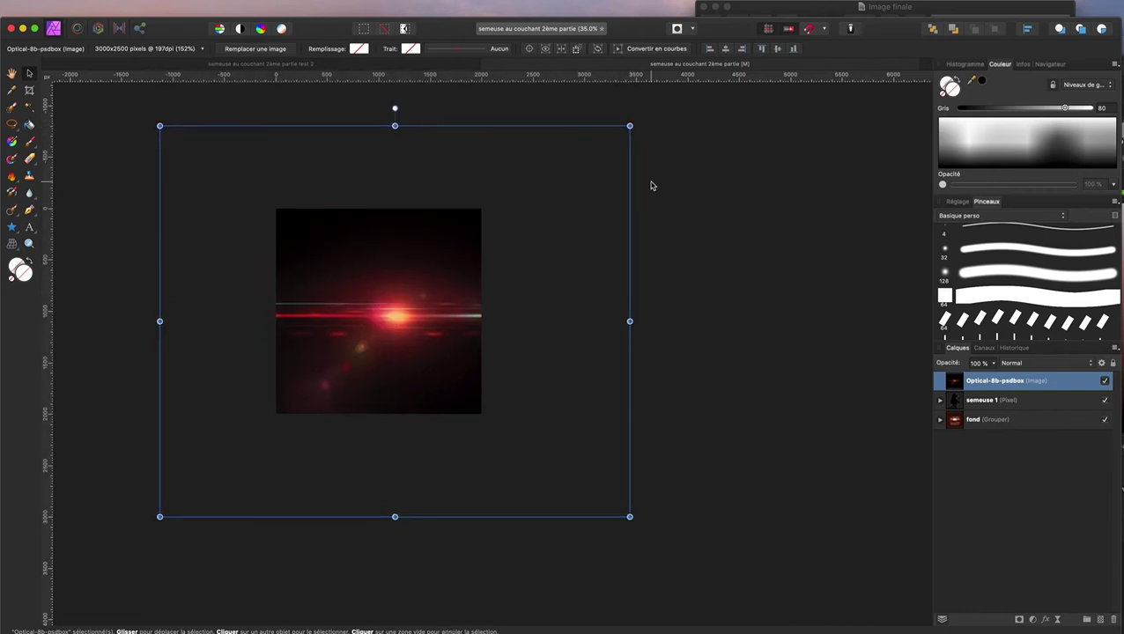
drag(630, 126, 678, 85)
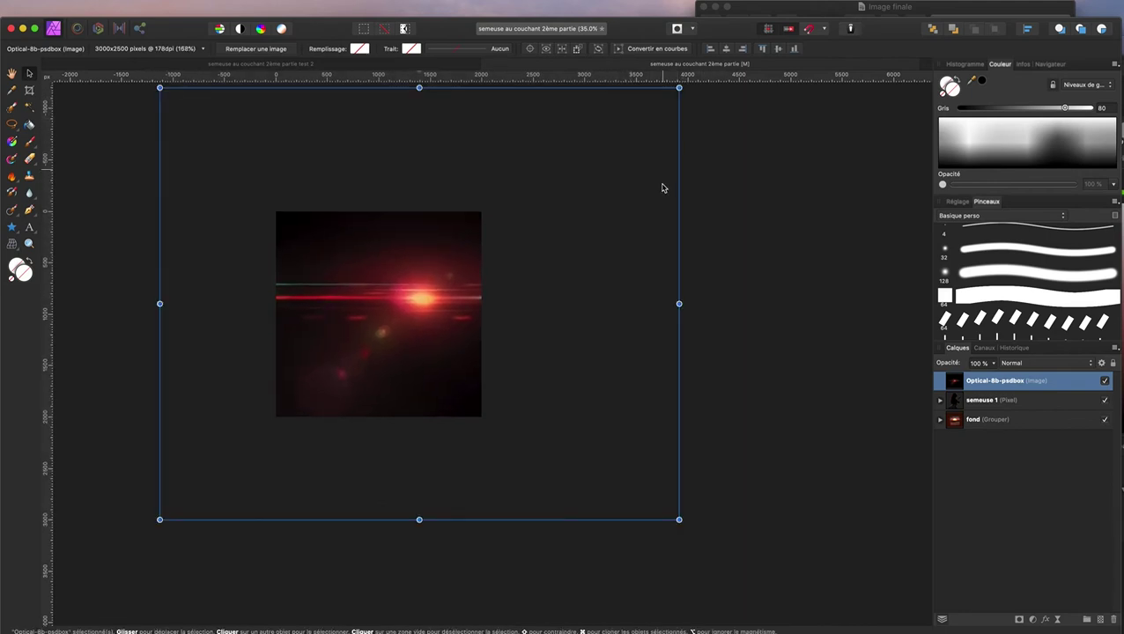
drag(678, 526, 724, 565)
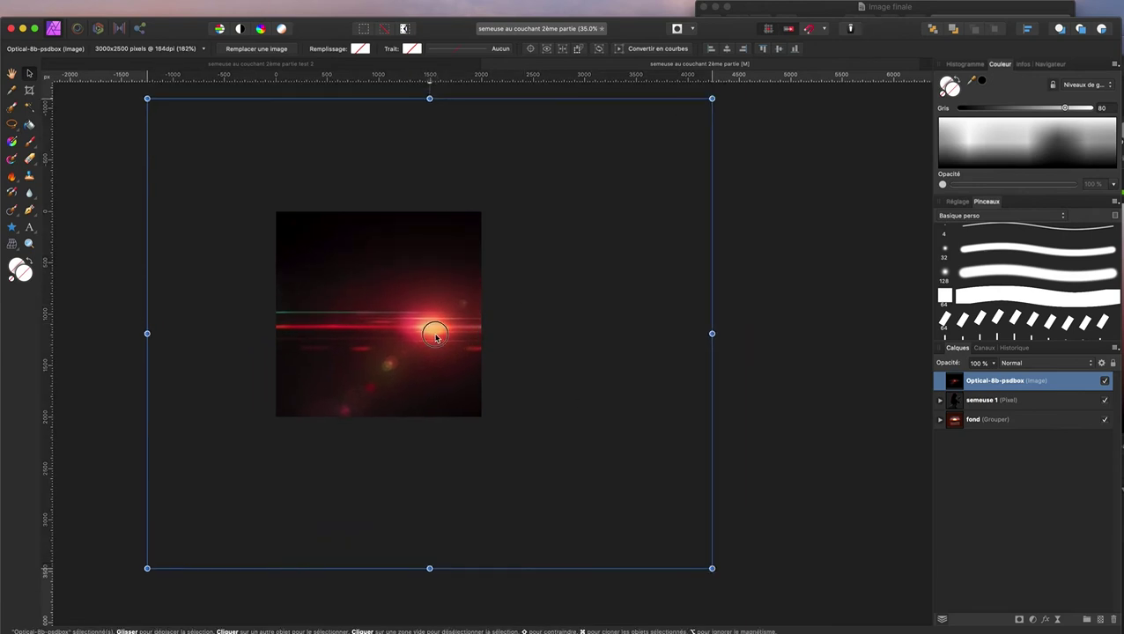
drag(448, 328, 382, 337)
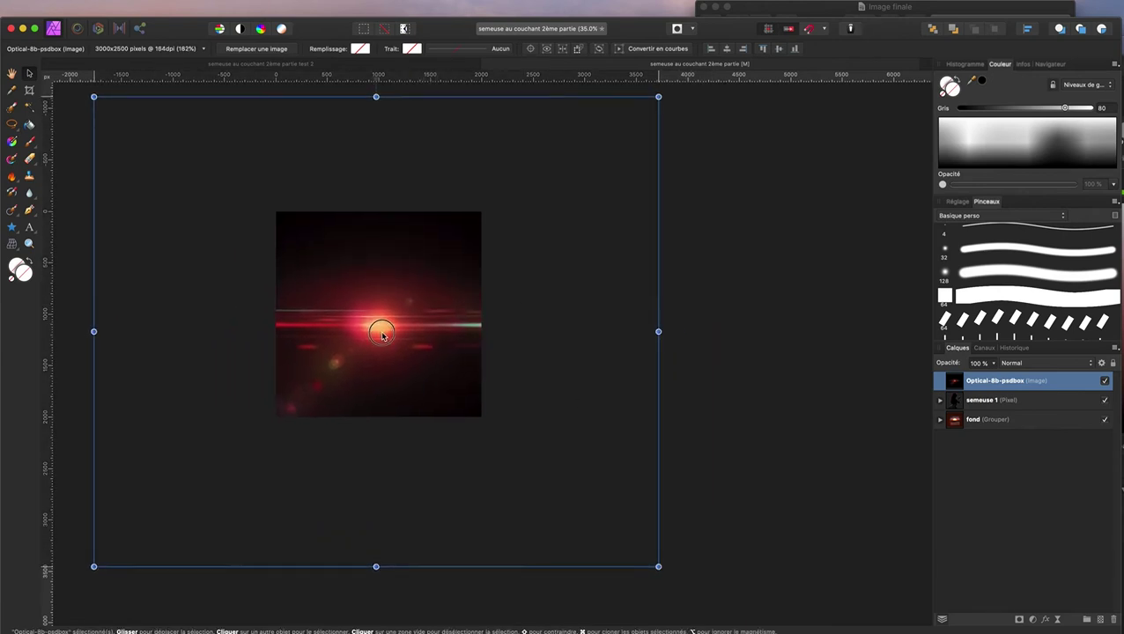
Step: Set the flare layer to Superposition, nudge it into place, and lower its opacity to about 40%
click(1048, 363)
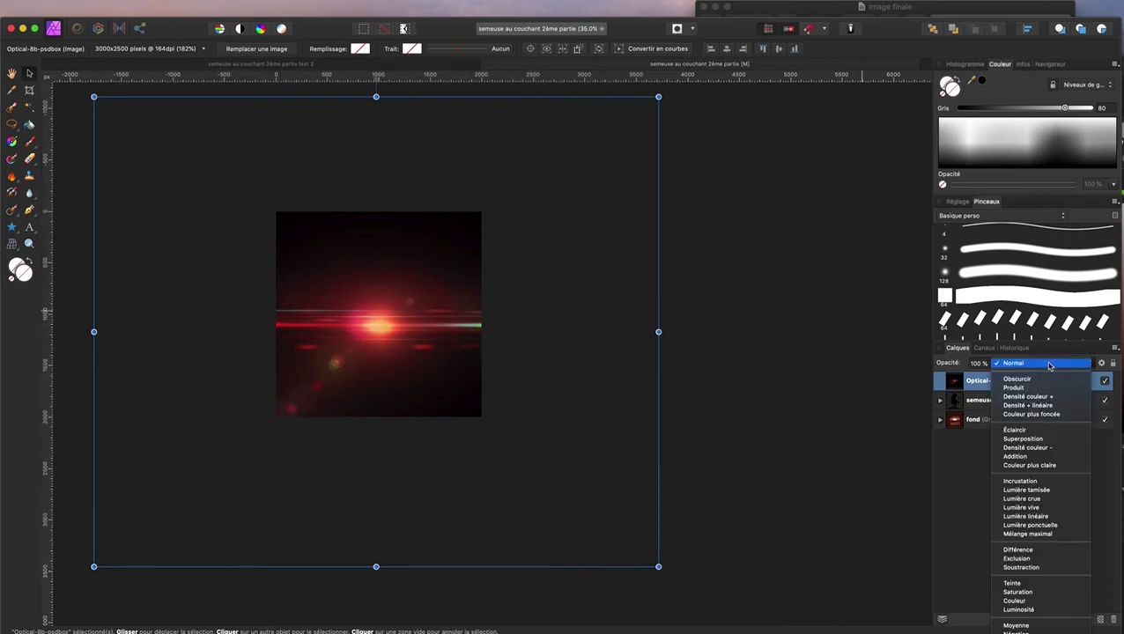
click(1040, 441)
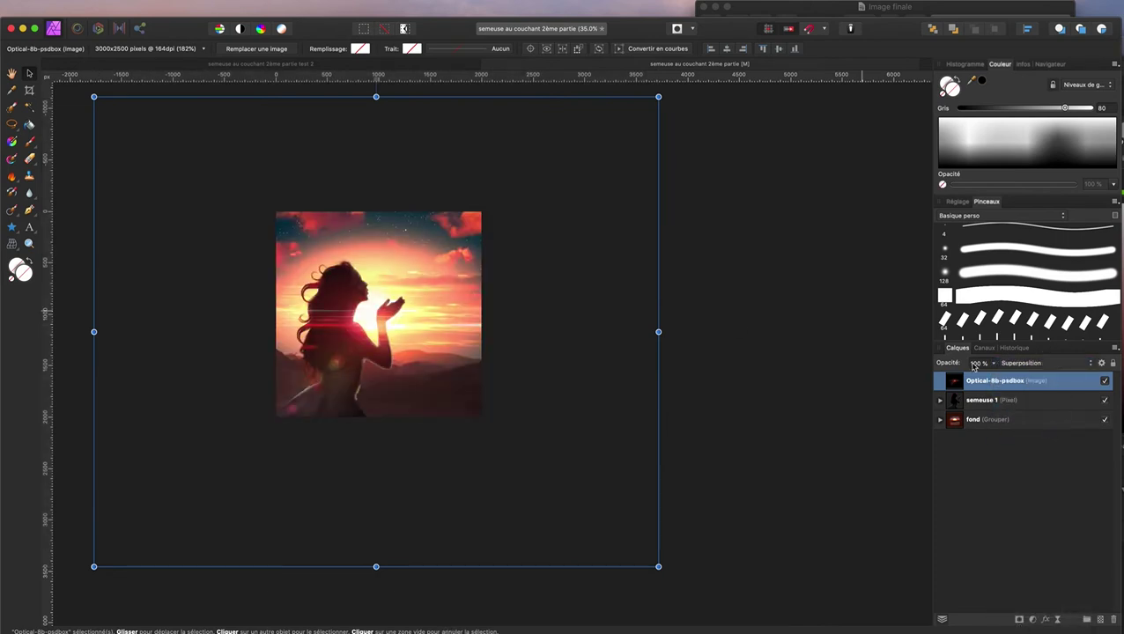
drag(385, 330, 380, 318)
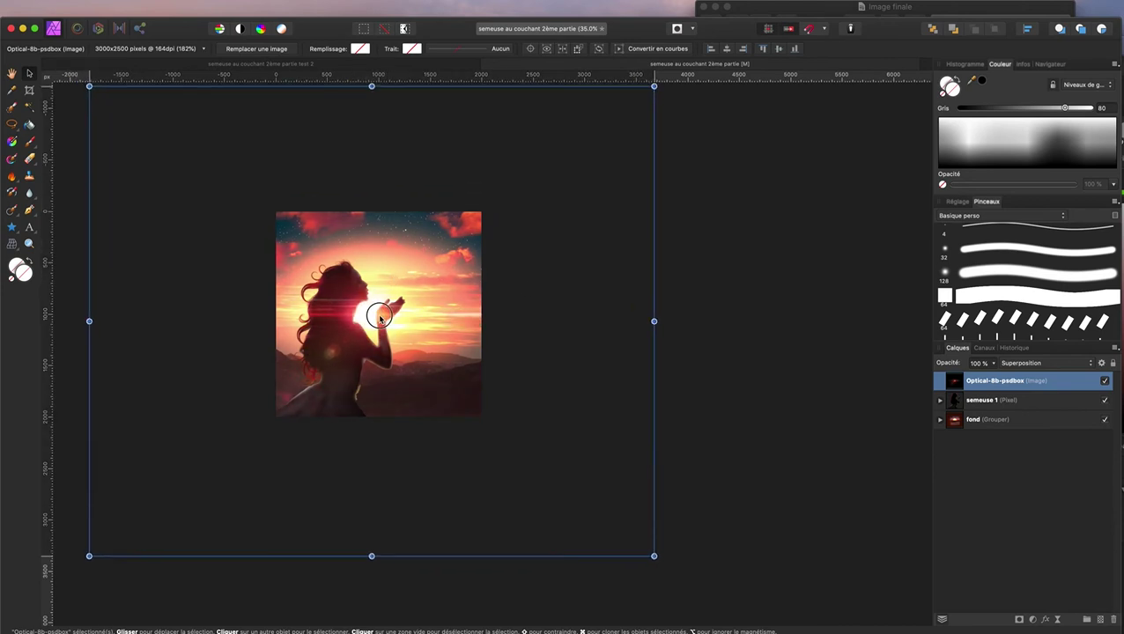
drag(380, 318, 381, 315)
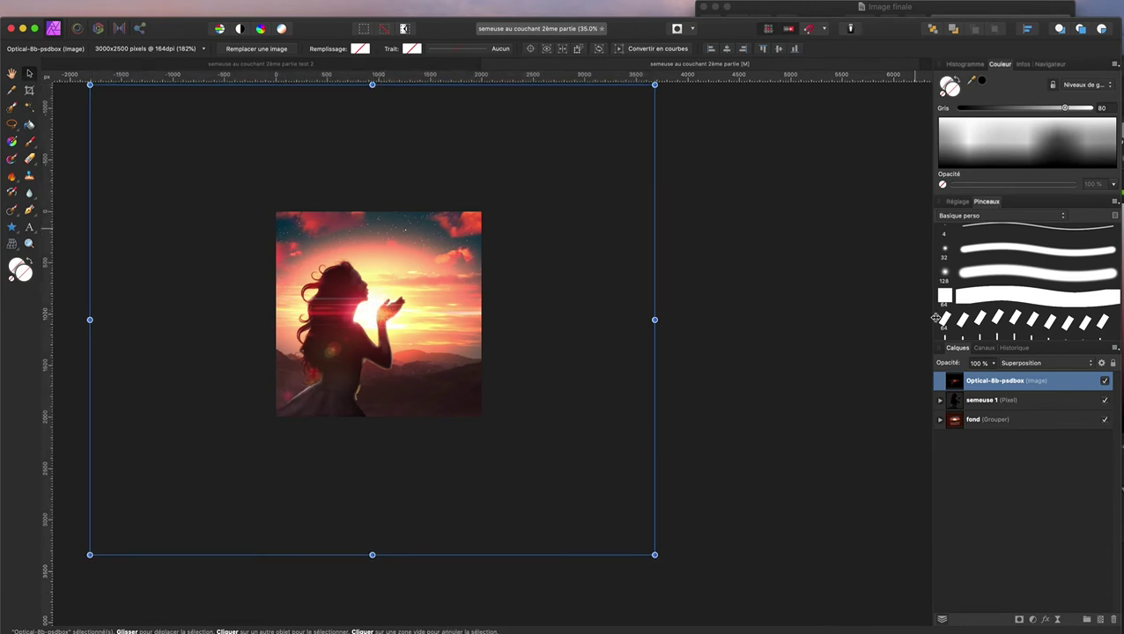
drag(950, 363, 919, 370)
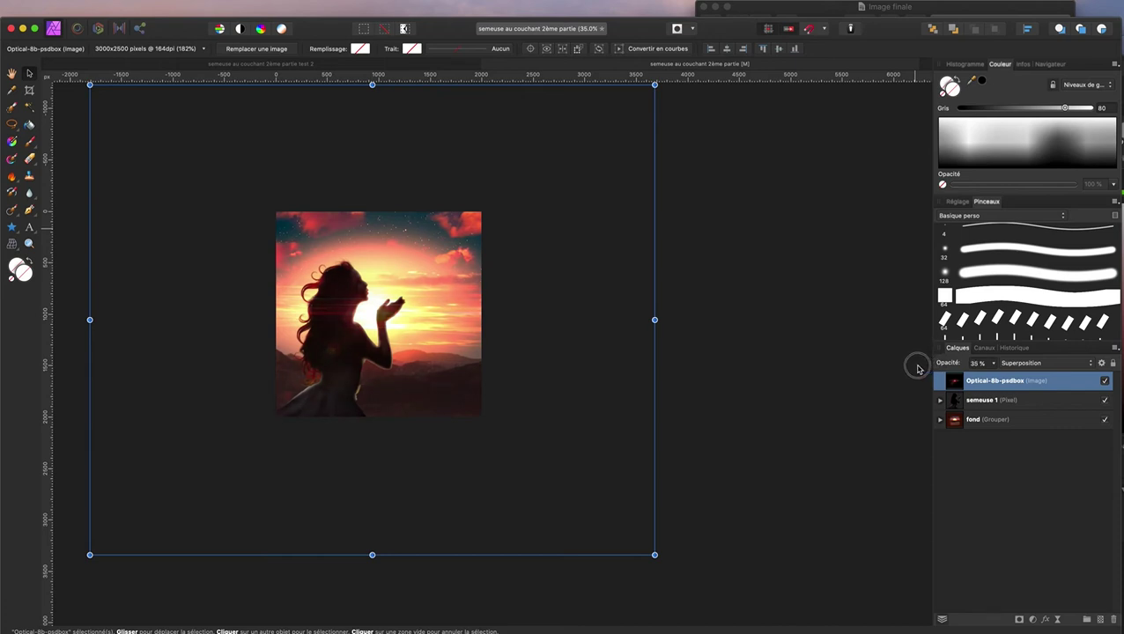
drag(920, 368, 921, 368)
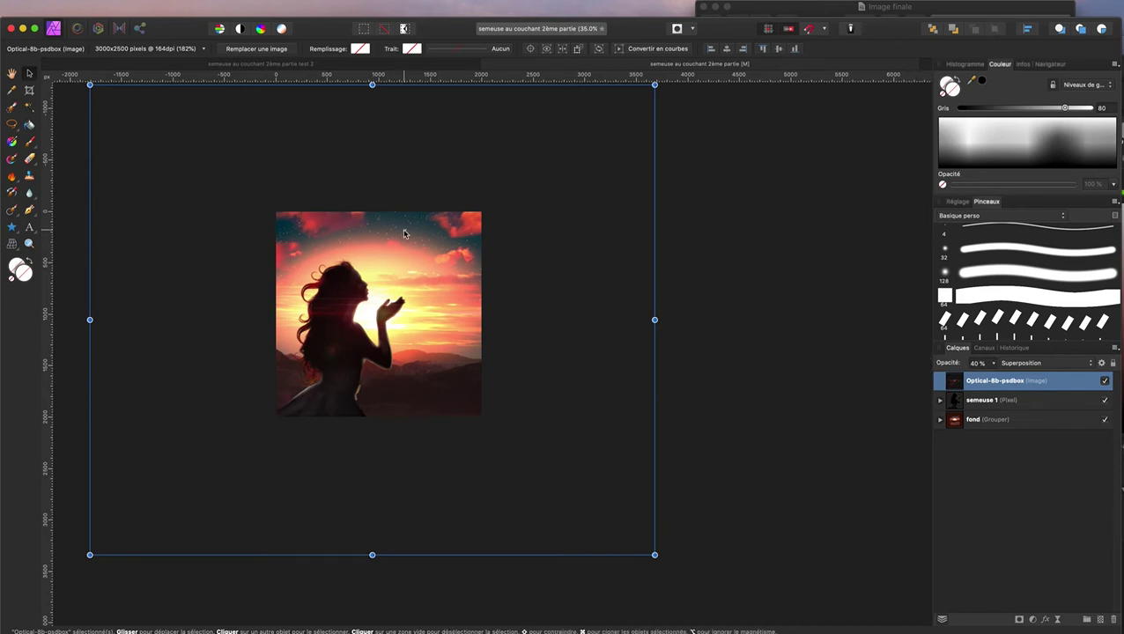
key(super+0)
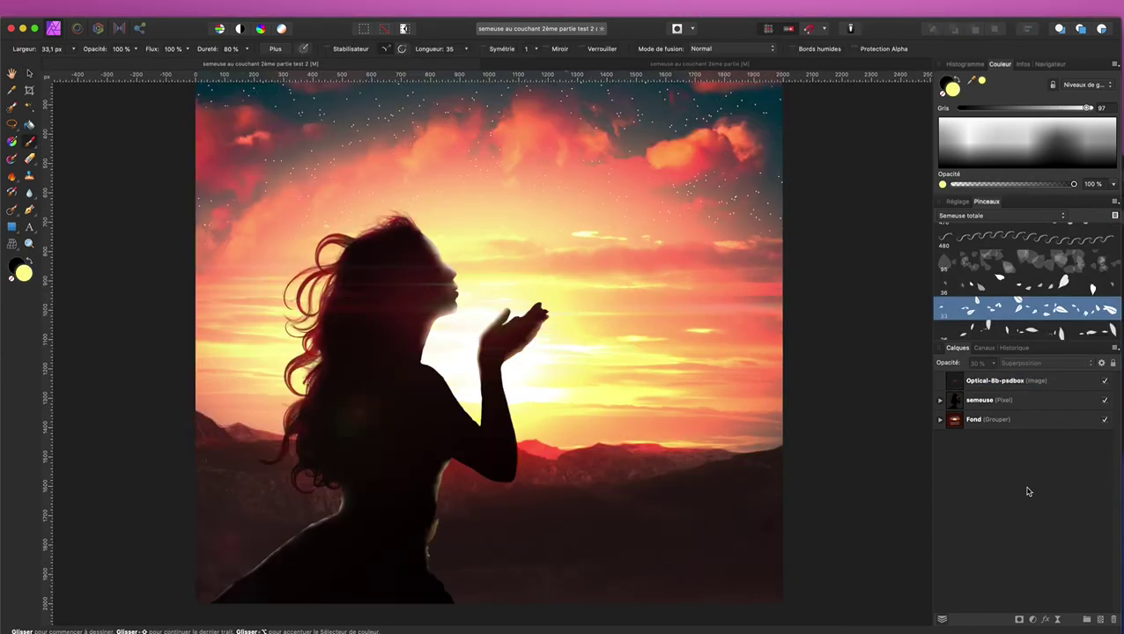
Step: Add an empty pixel layer above Optical-8b-psdbox and sample a pale sky yellow as paint colour
click(1082, 380)
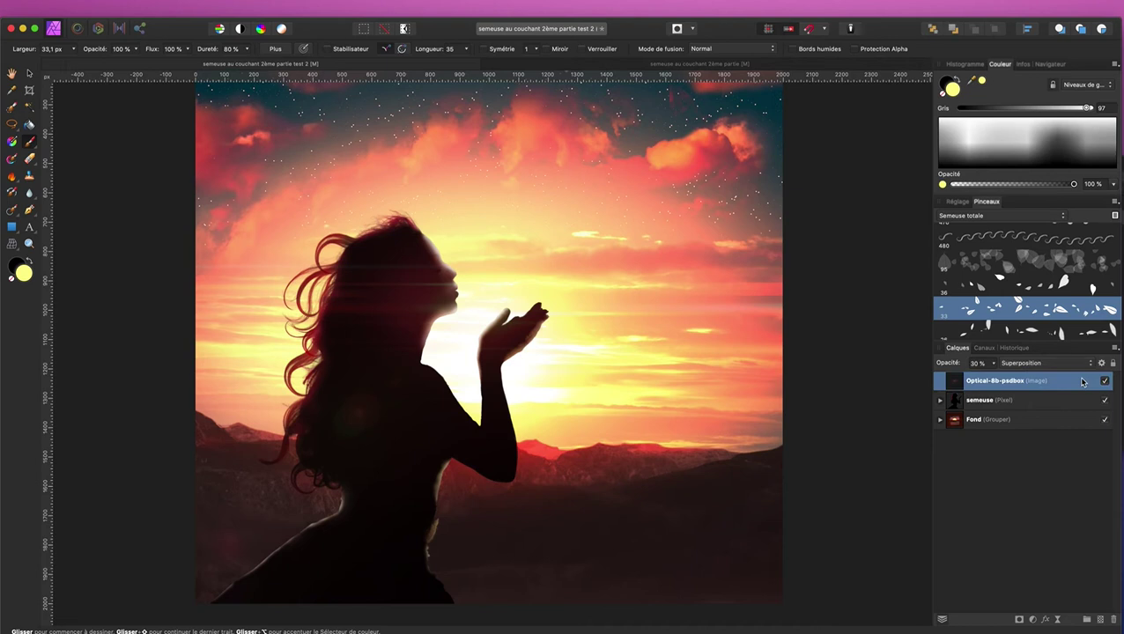
click(1101, 620)
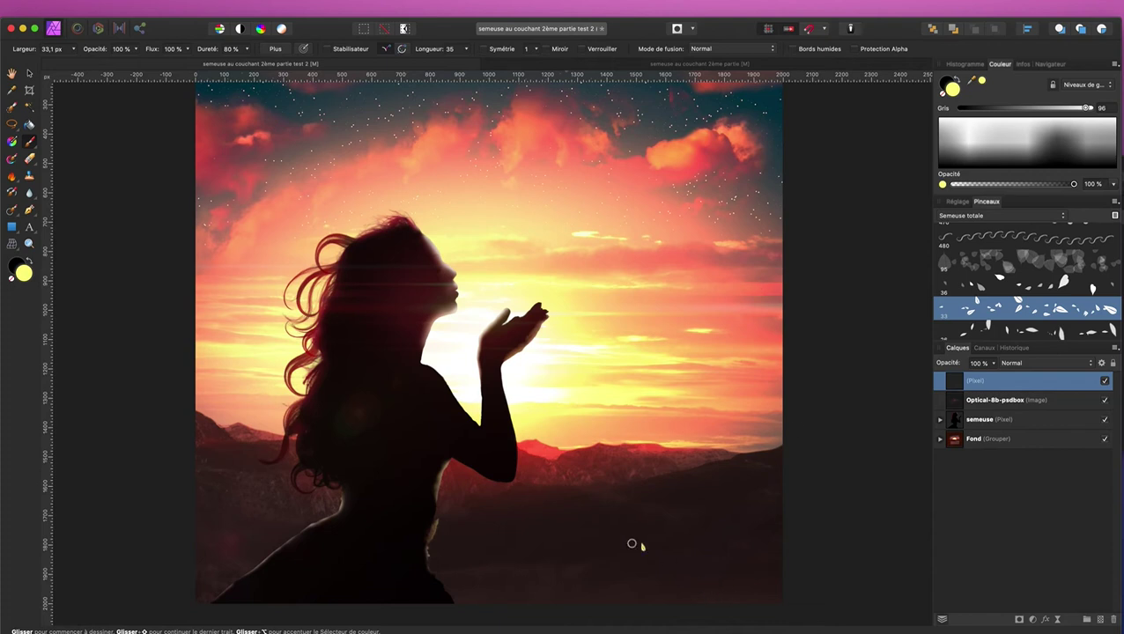
alt+click(539, 449)
click(707, 329)
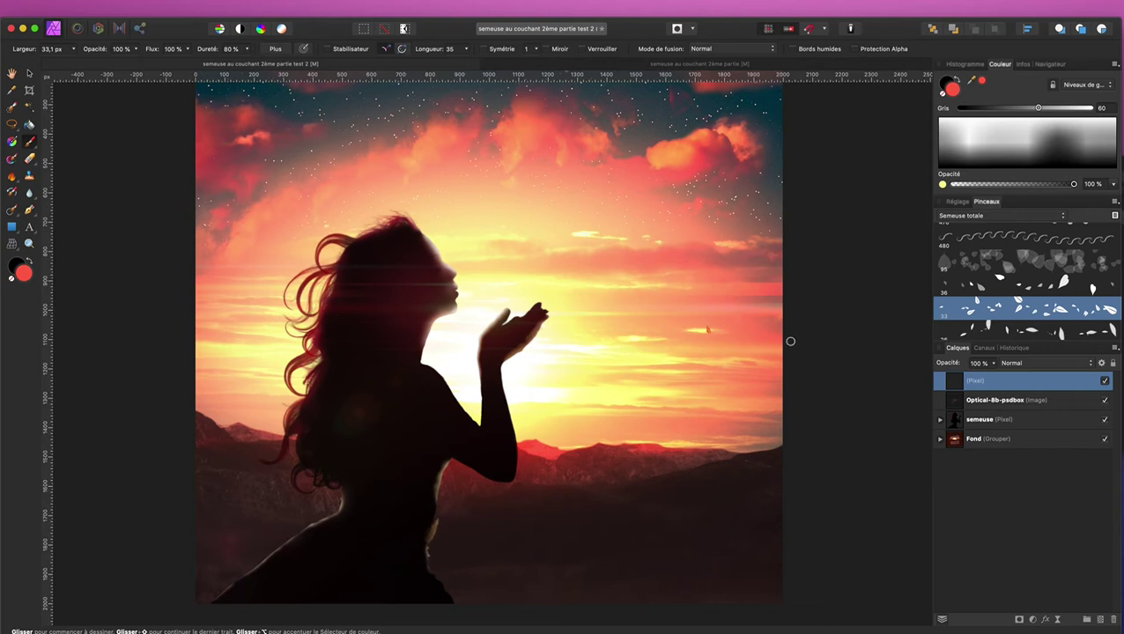
alt+click(647, 360)
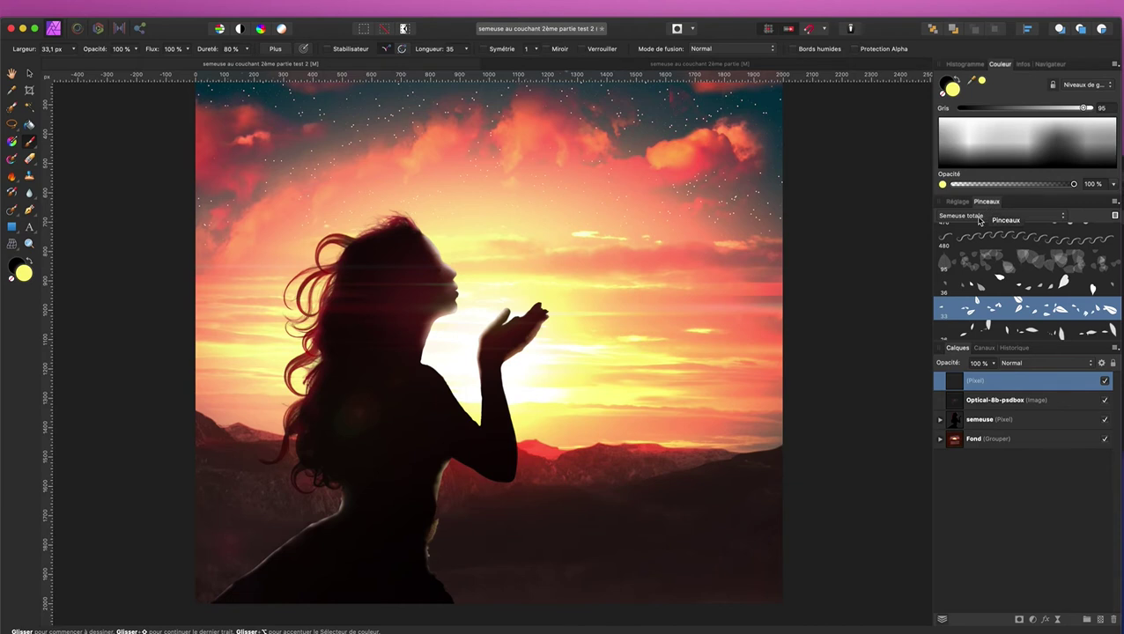
Step: Pick the size 33 leaf brush from the Semeuse totale set and open its 'feuille simple 46 2' settings
click(978, 217)
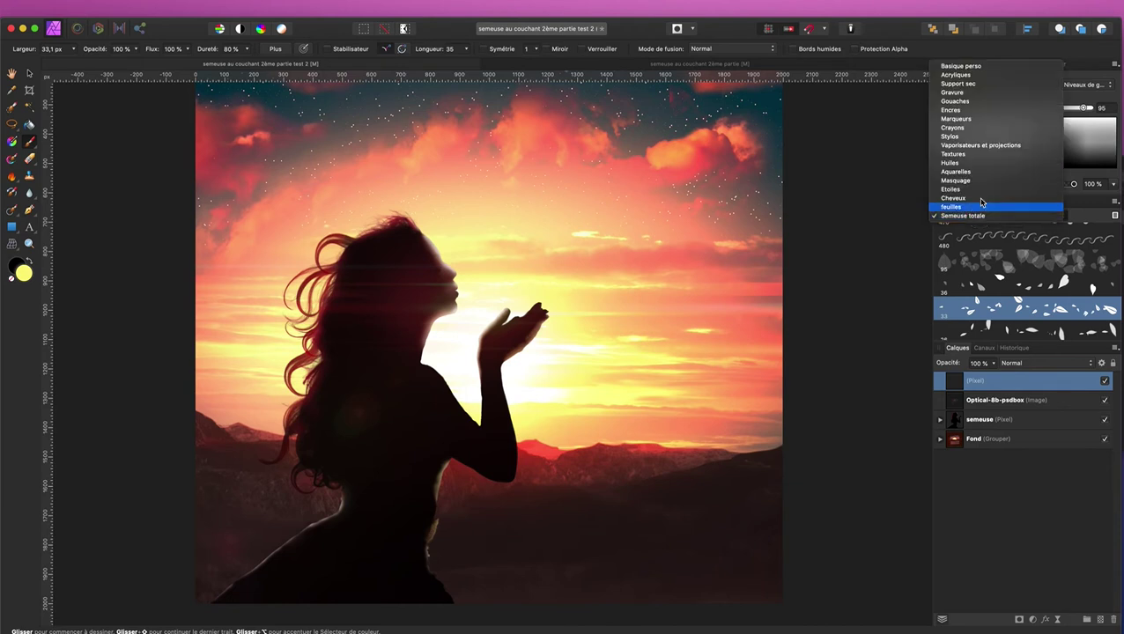
click(967, 65)
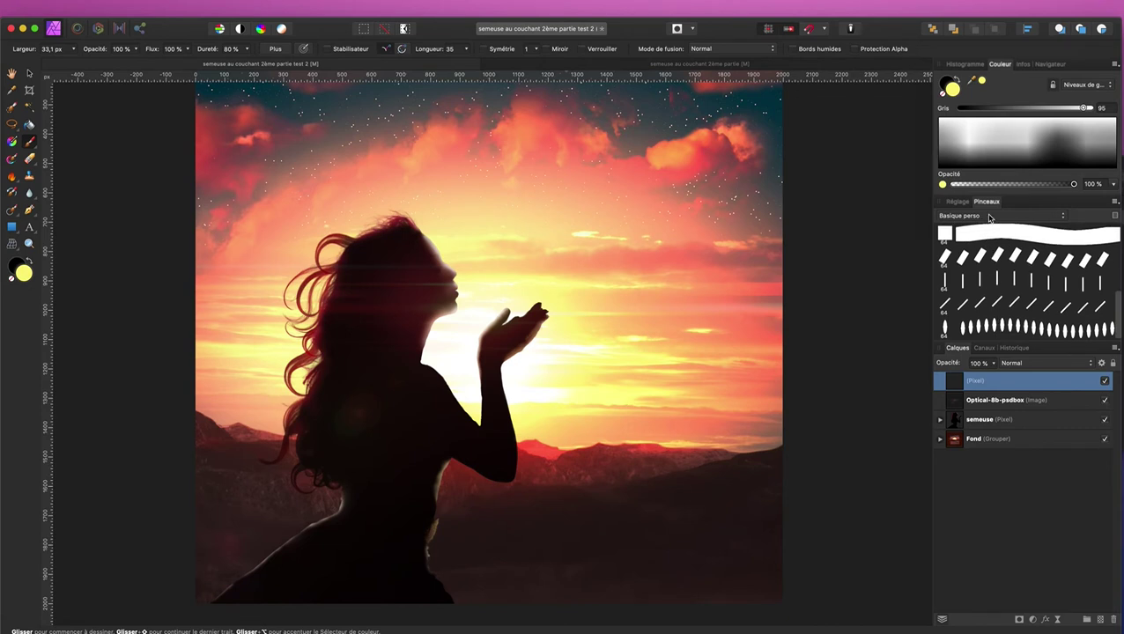
click(986, 216)
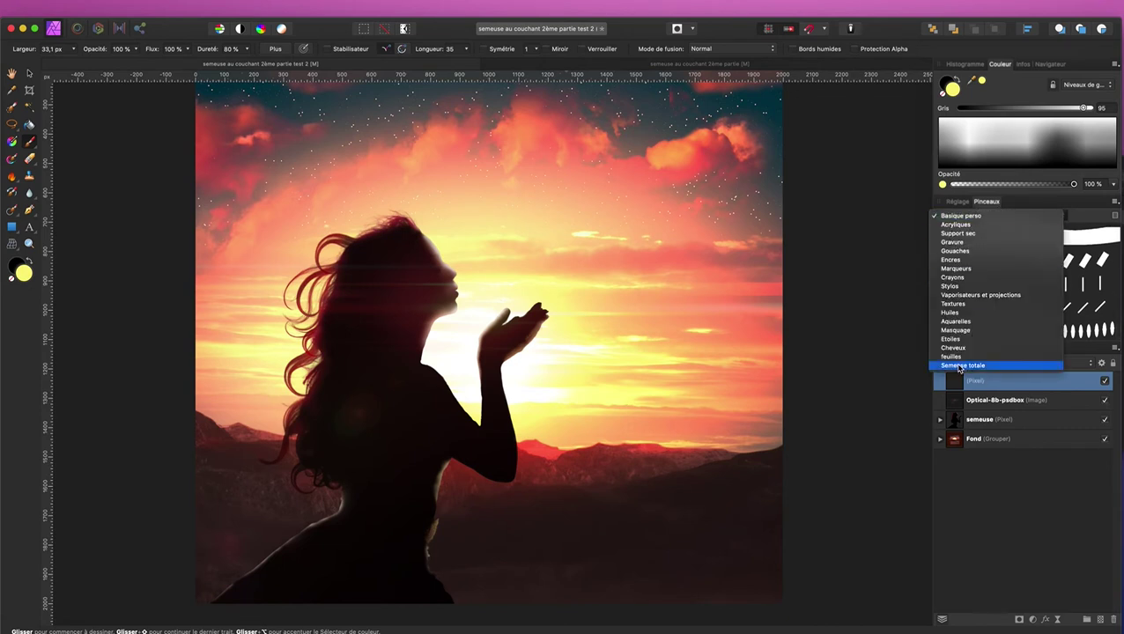
click(960, 367)
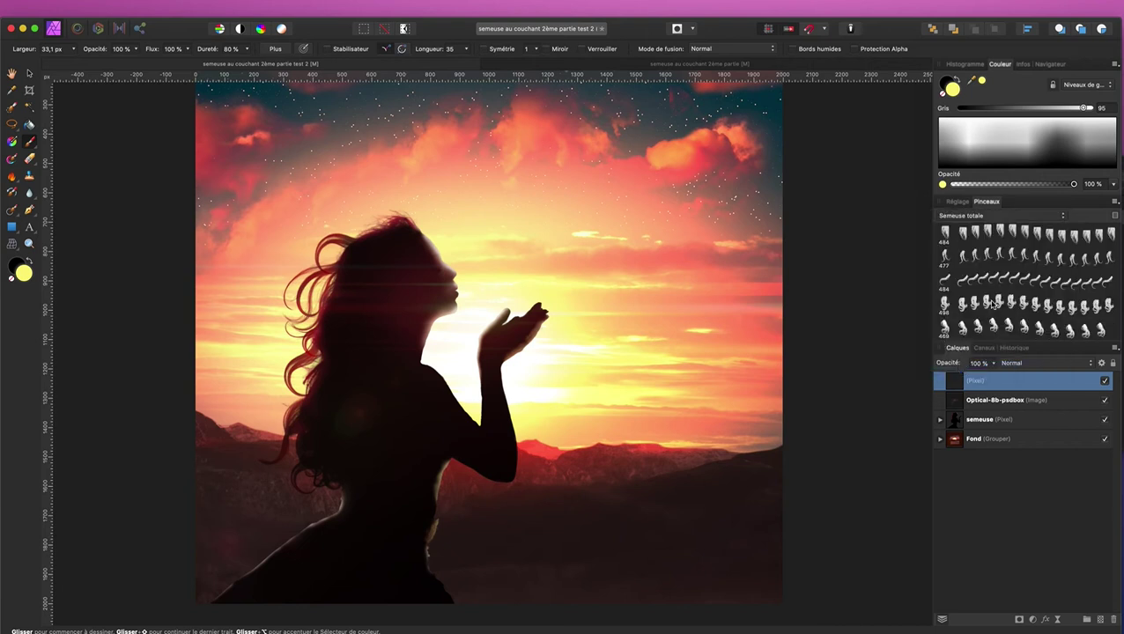
scroll(993, 304, down, 3)
scroll(992, 304, down, 5)
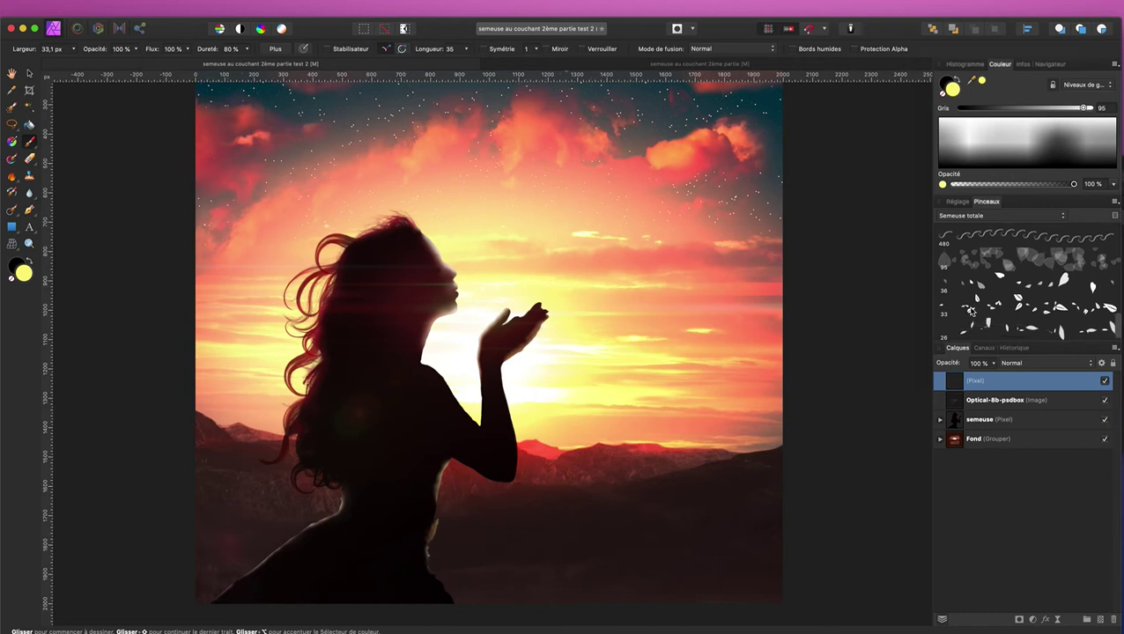
click(970, 310)
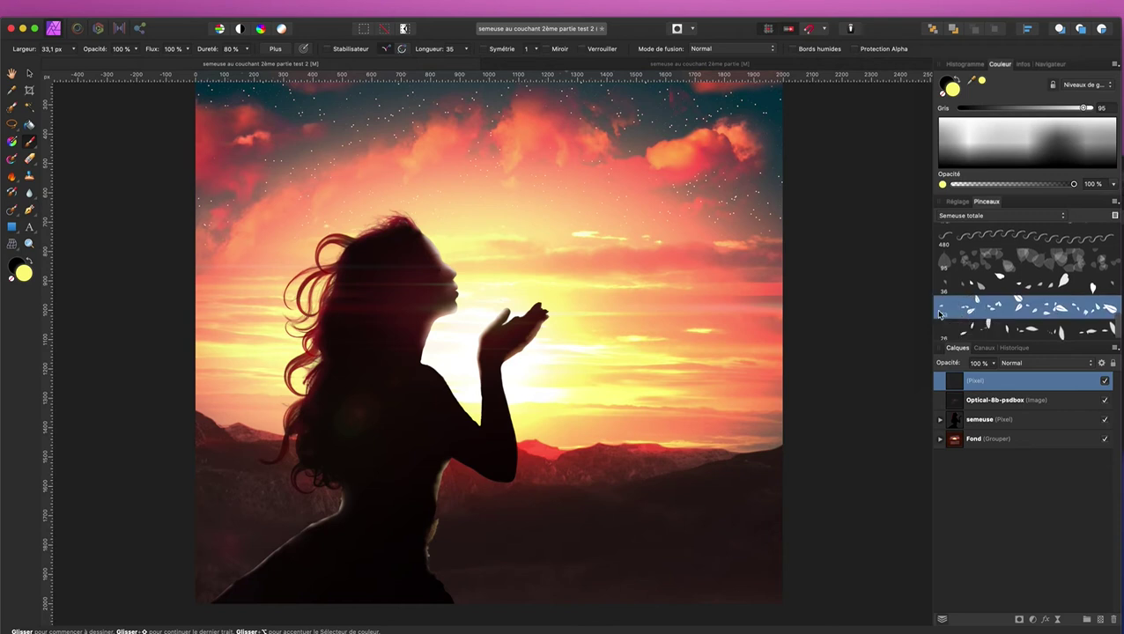
double_click(964, 310)
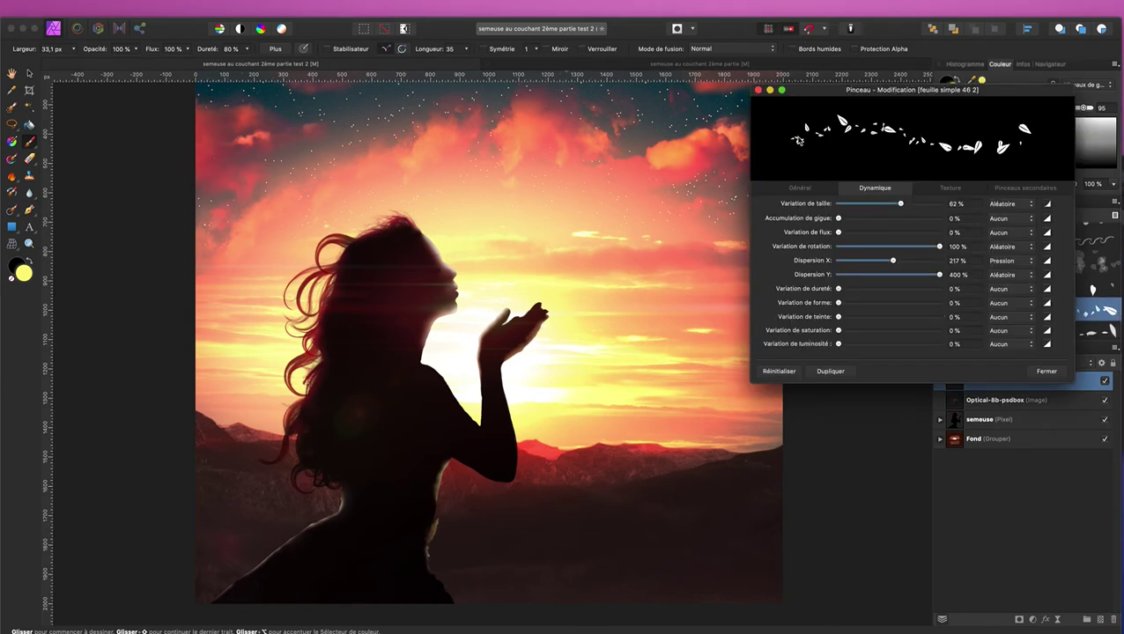
Step: Check the leaf brush's General and Dynamics settings, keep Random size variation, and close the editor
click(800, 191)
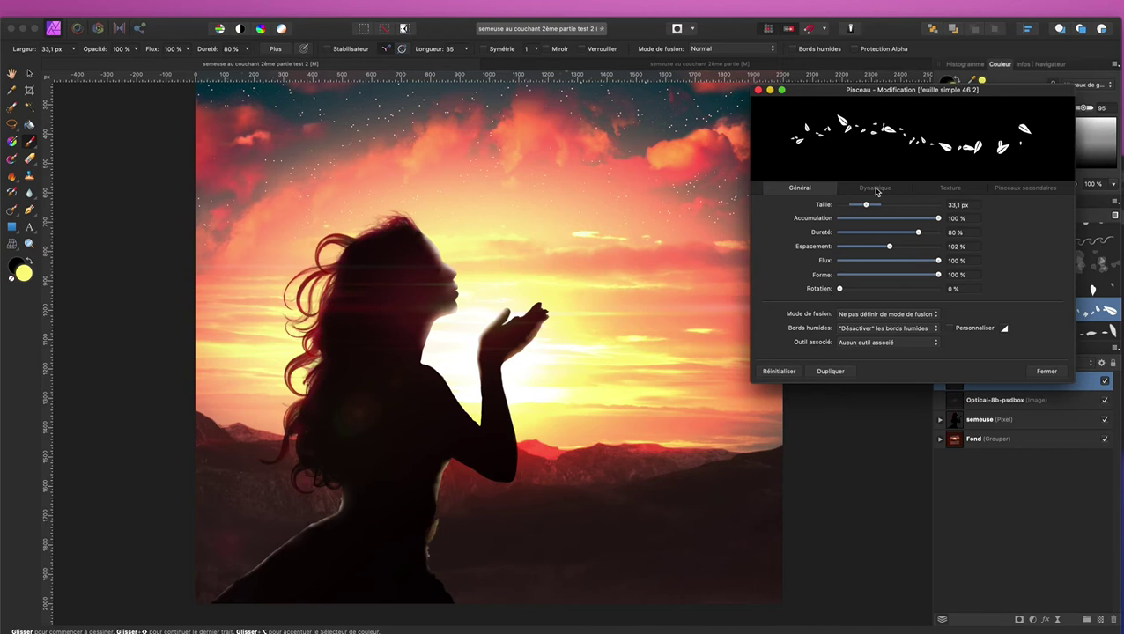
click(875, 189)
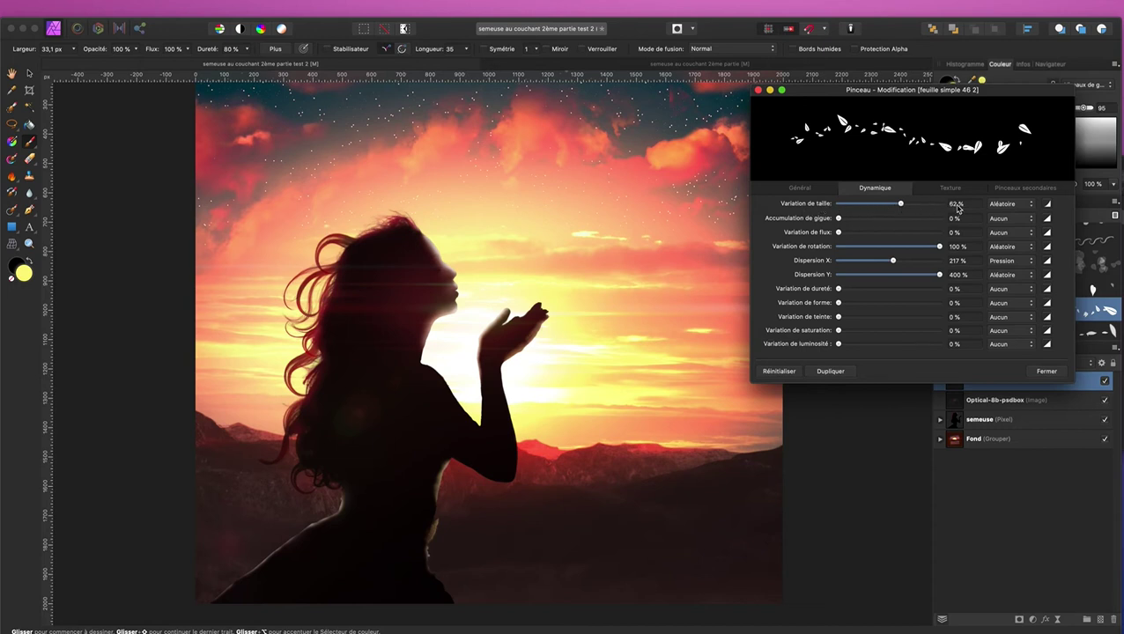
click(1014, 207)
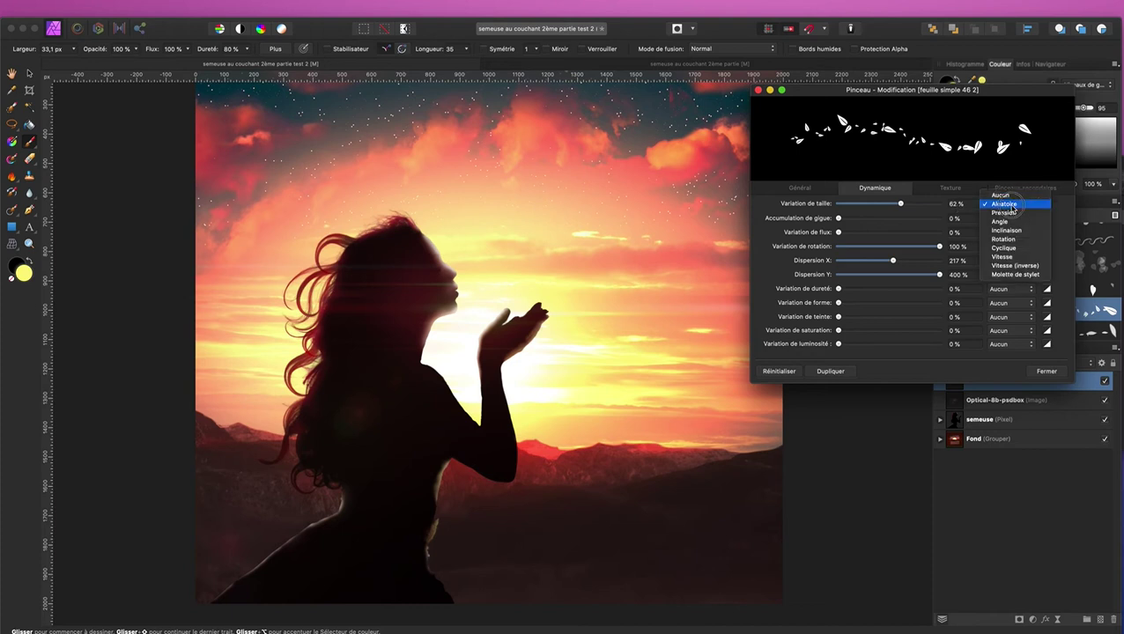
click(1009, 205)
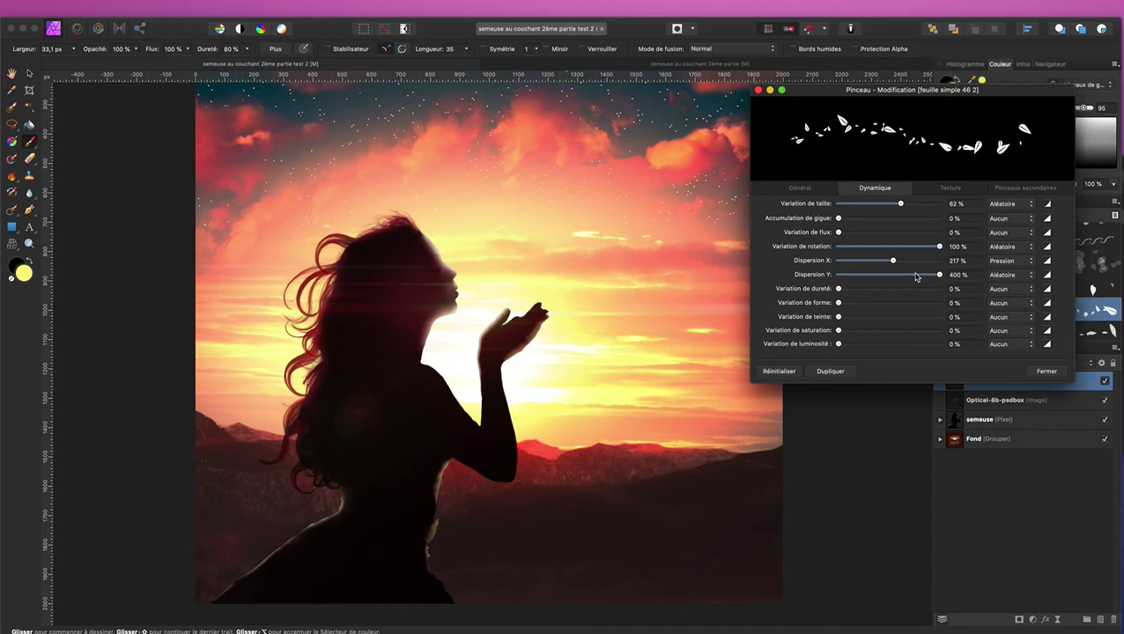
click(808, 188)
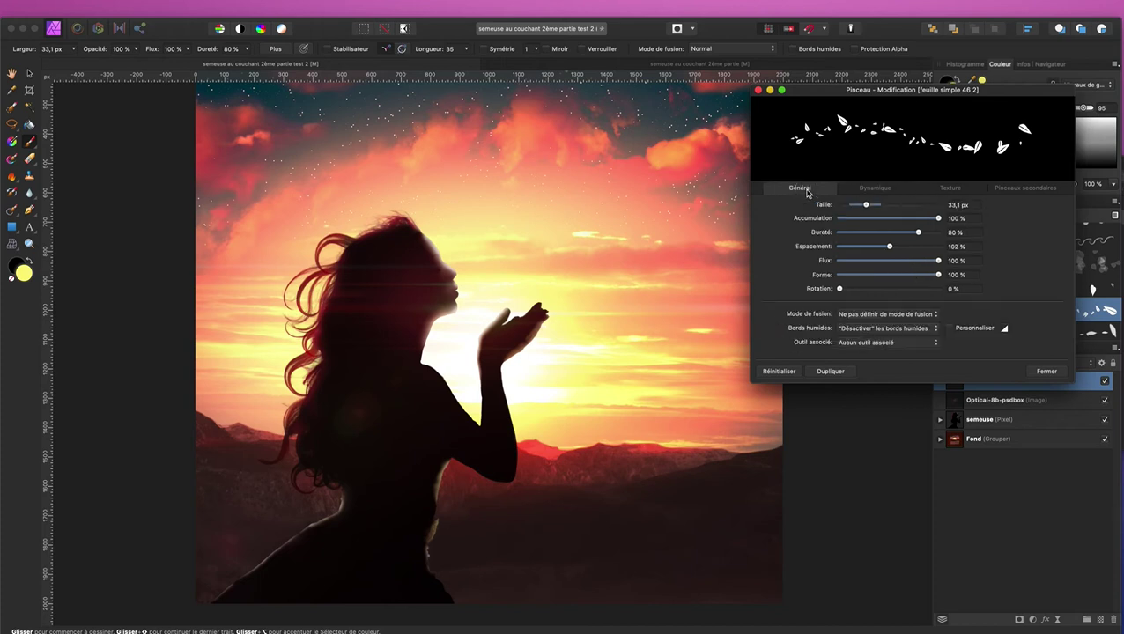
click(1044, 371)
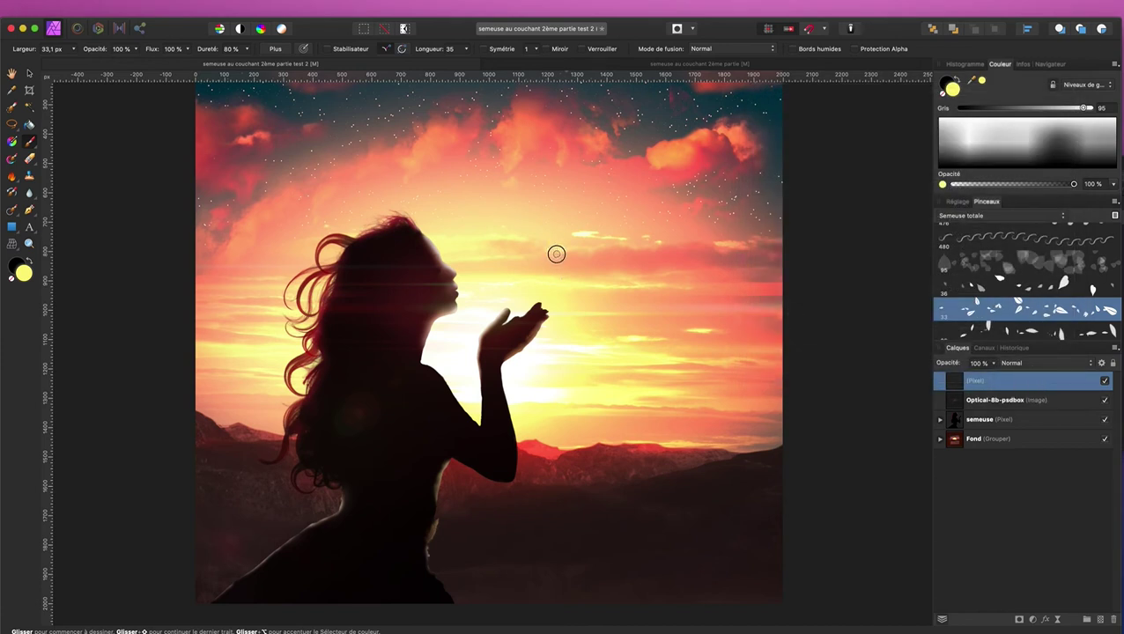
Step: Brush and dab pale-yellow petals from the raised hand upward into the sky and clouds
drag(579, 252, 534, 266)
drag(557, 221, 566, 215)
drag(536, 269, 532, 245)
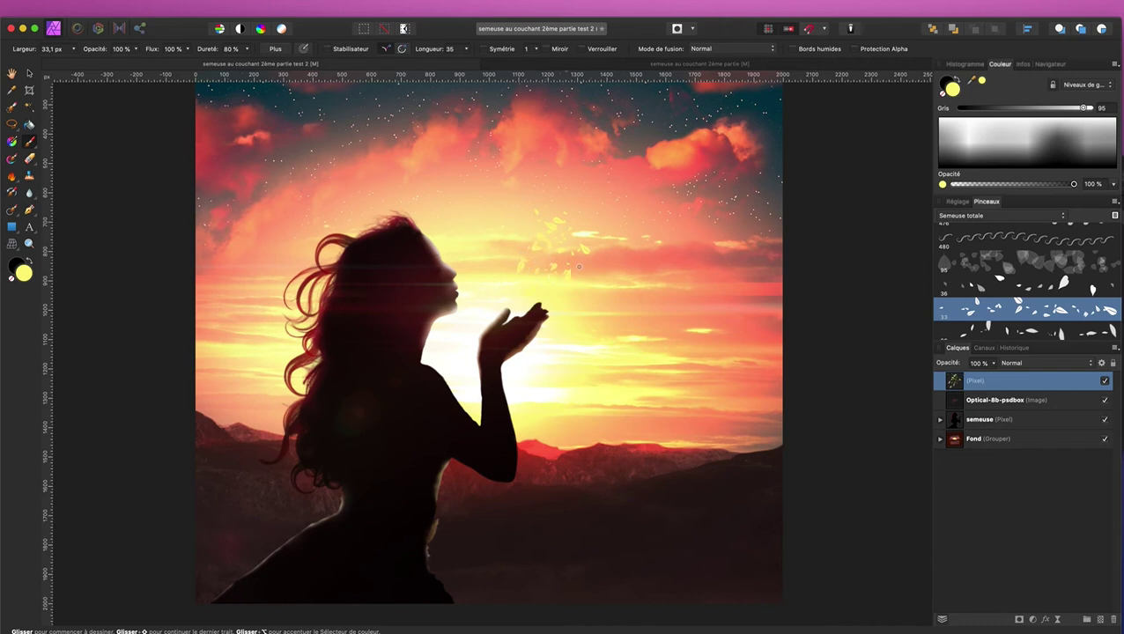
drag(588, 216, 582, 205)
click(515, 211)
click(609, 253)
click(604, 167)
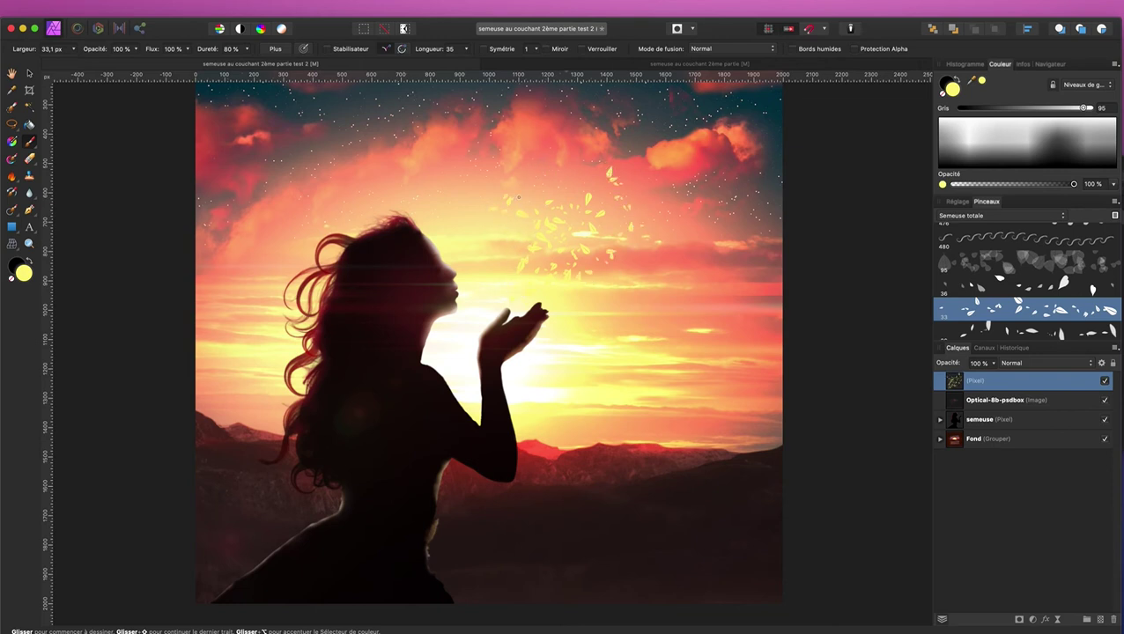
click(589, 138)
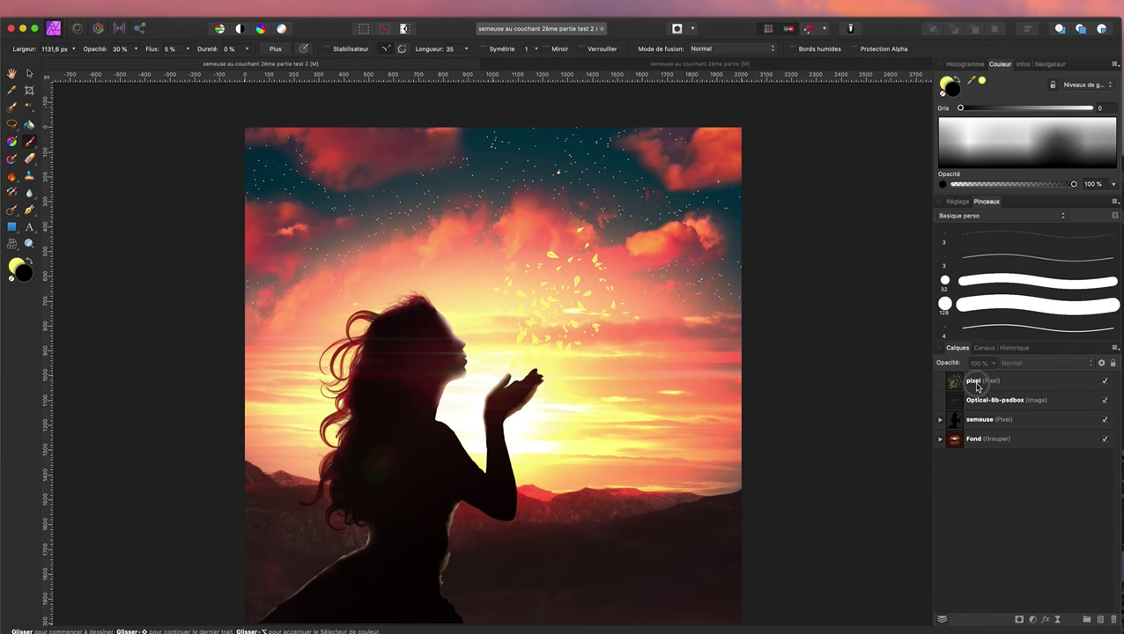
Step: Rename the petal pixel layer to 'feuille'
click(976, 383)
double_click(975, 383)
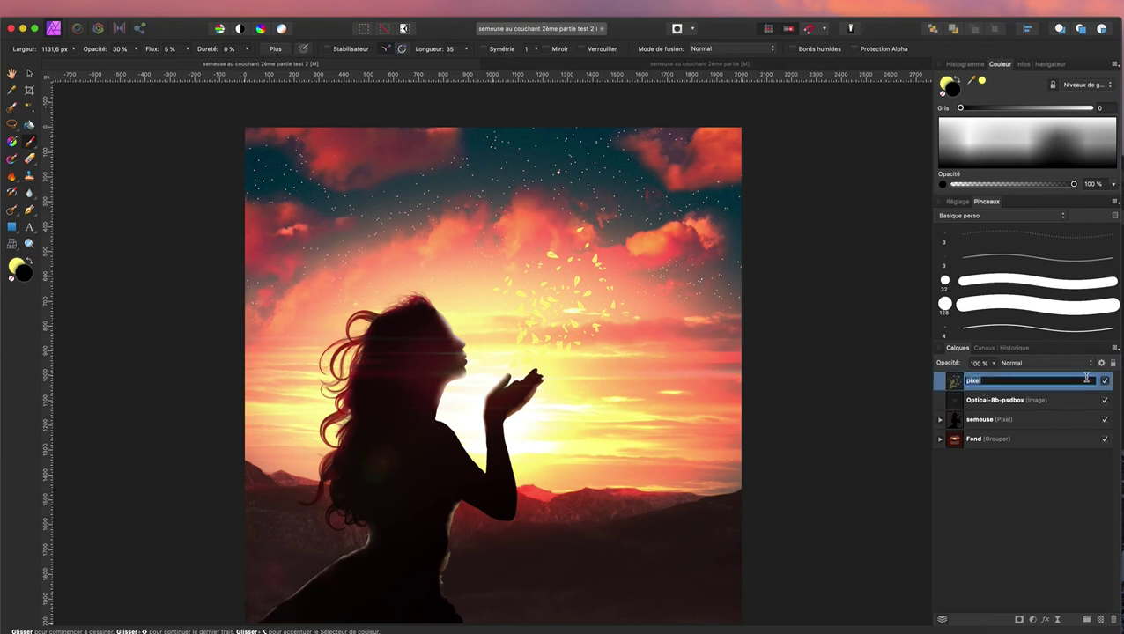
text(feuille)
key(Return)
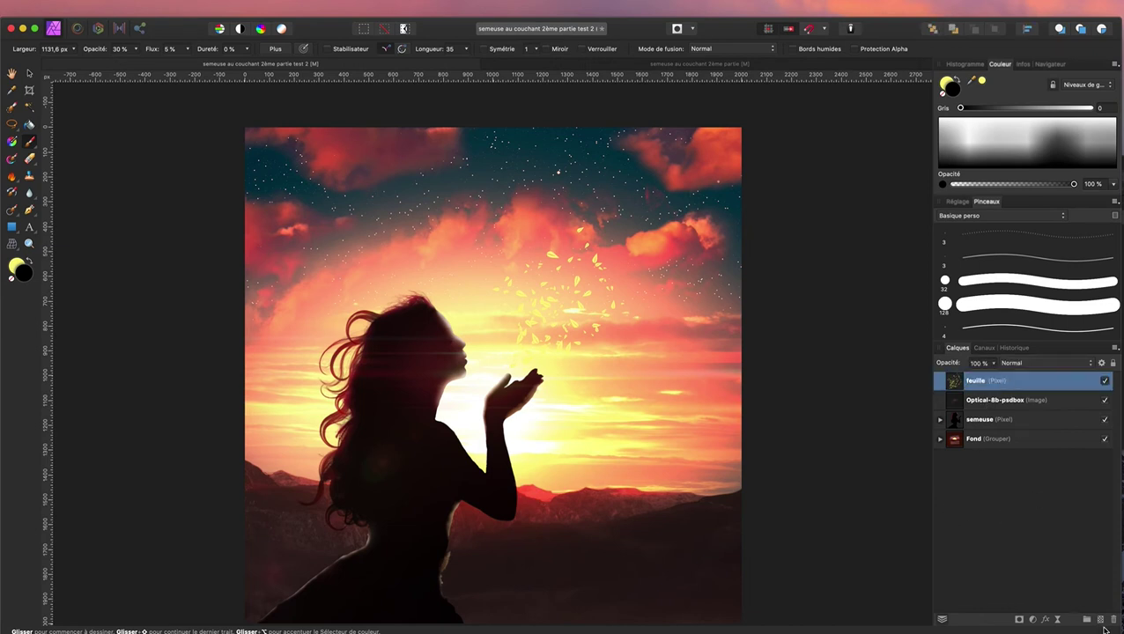
Step: Add a new empty pixel layer above it named 'vignettage'
click(1100, 620)
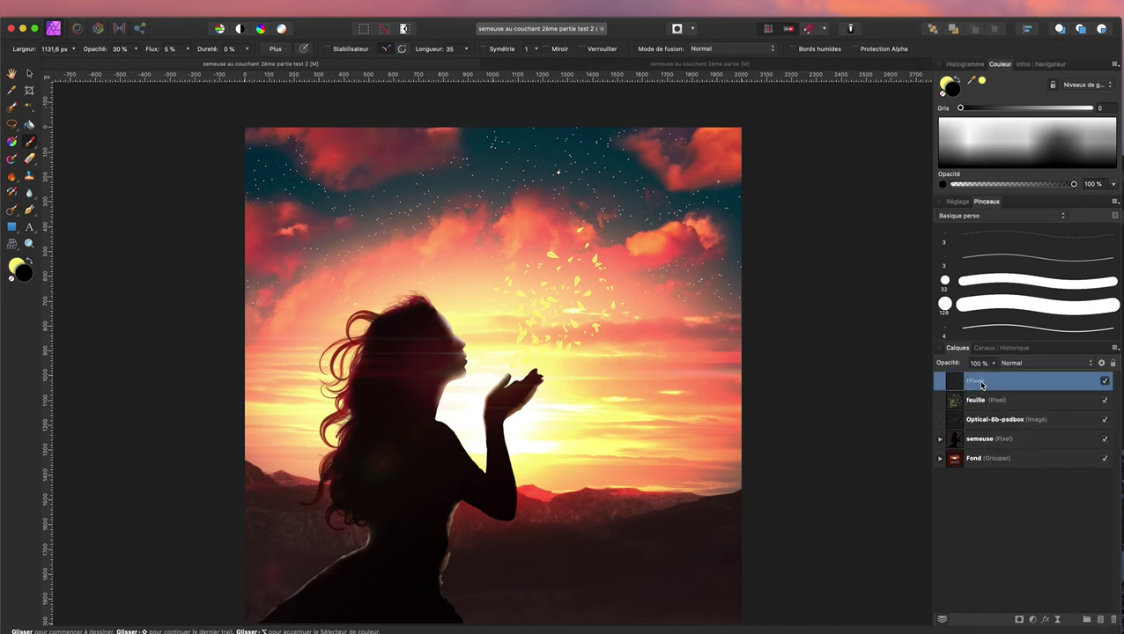
double_click(977, 381)
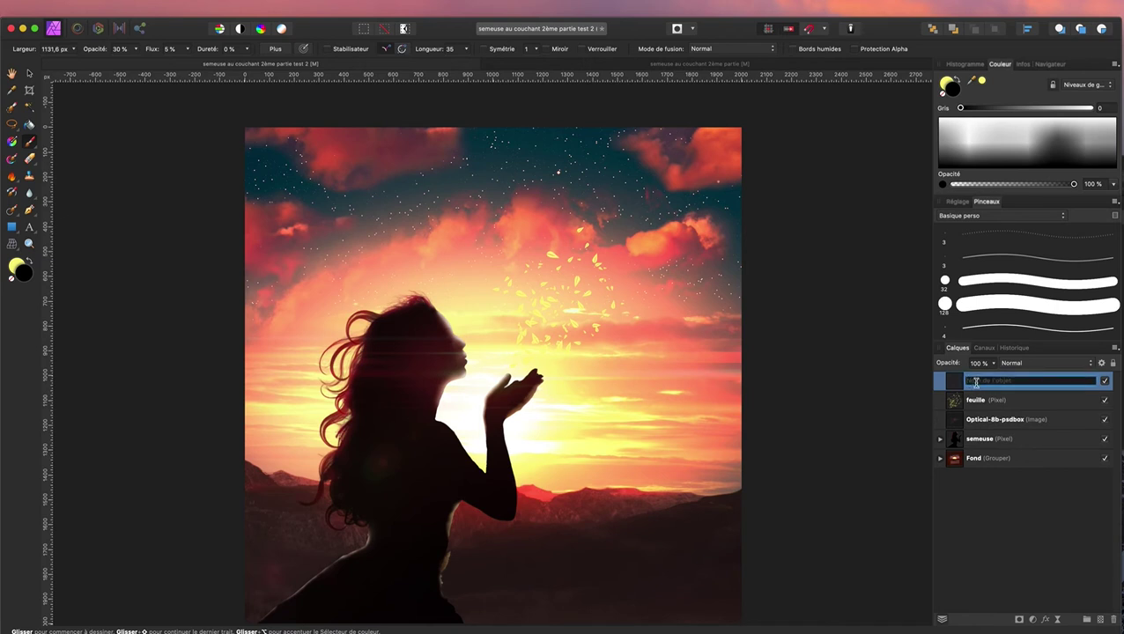
text(vignettage)
key(Return)
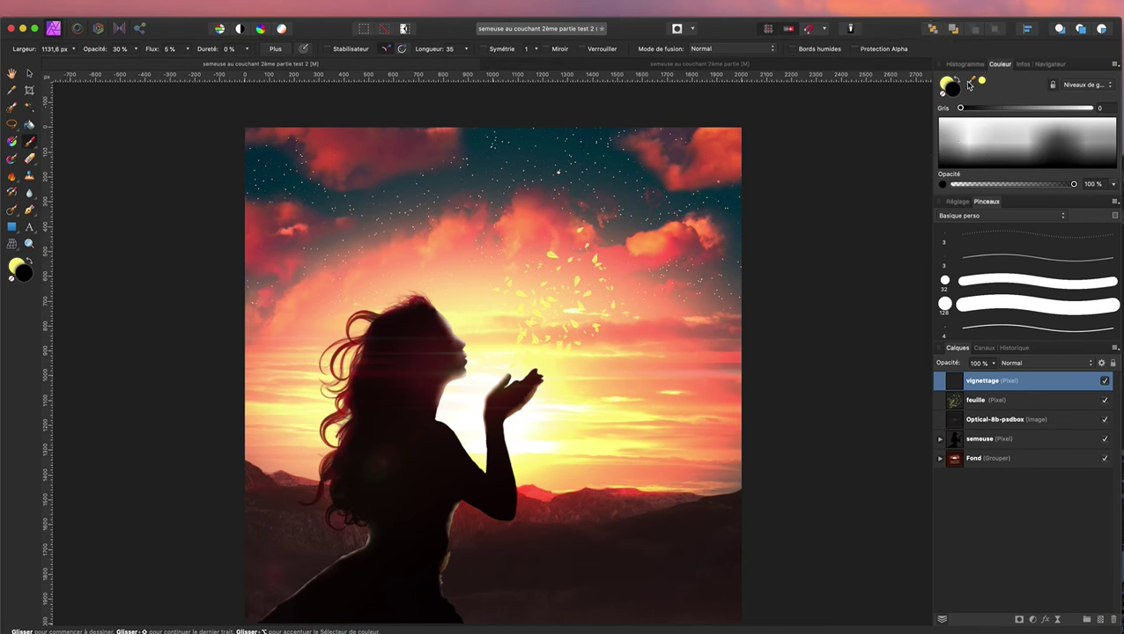
Step: Set up the soft round 32 px brush at about 30% opacity, 19% flow and roughly 1176 px size
click(967, 218)
click(959, 217)
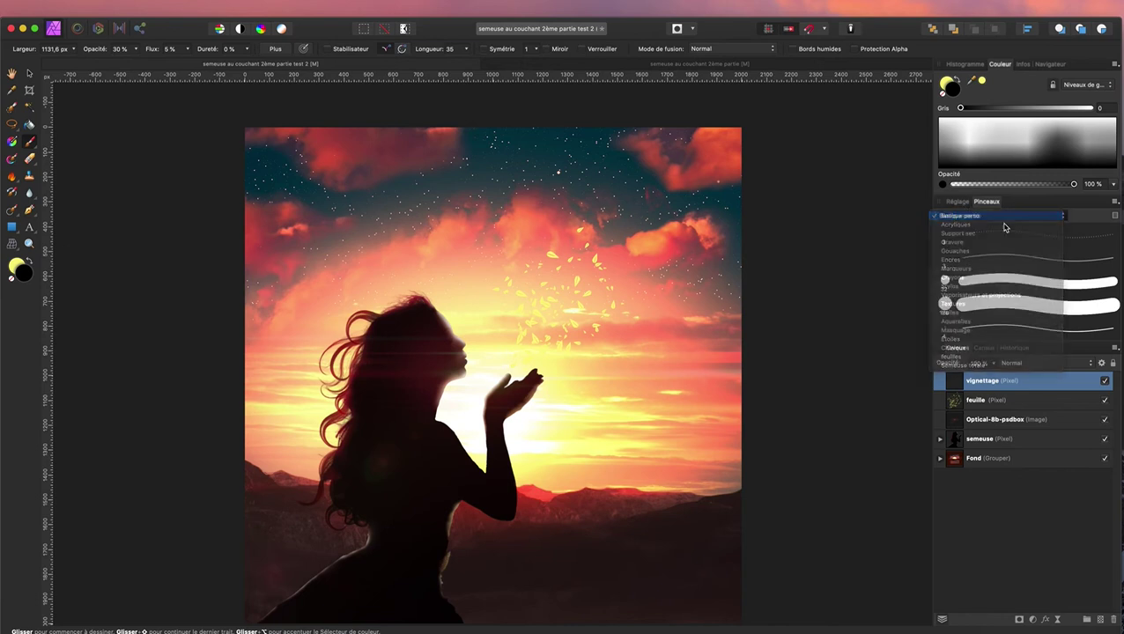
scroll(1013, 324, down, 1)
click(1011, 331)
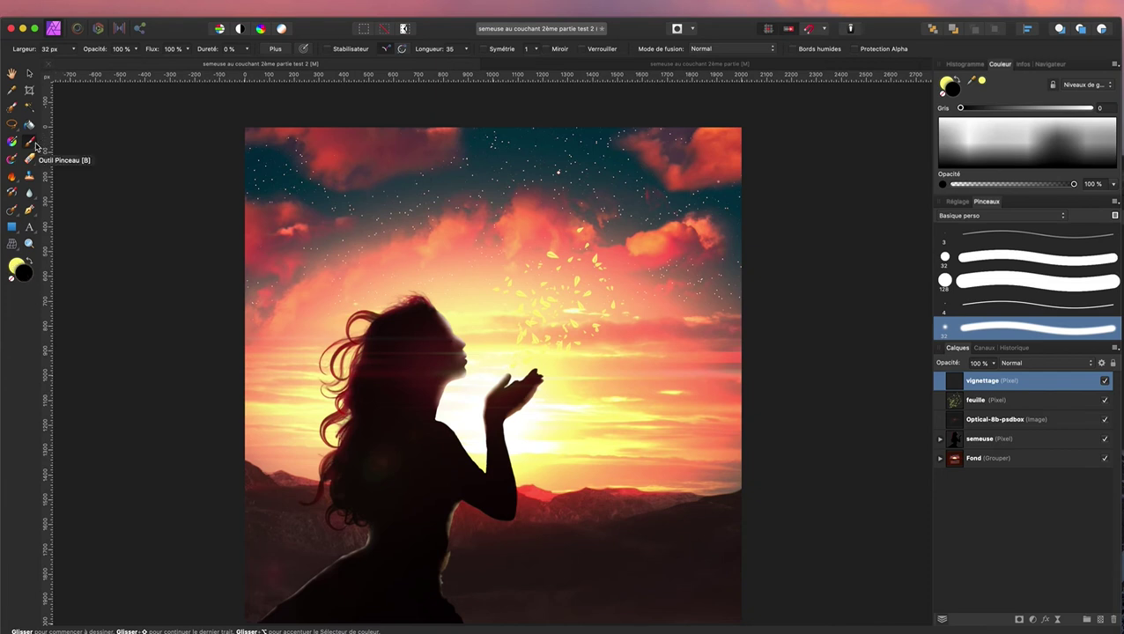
click(95, 49)
drag(95, 50, 54, 52)
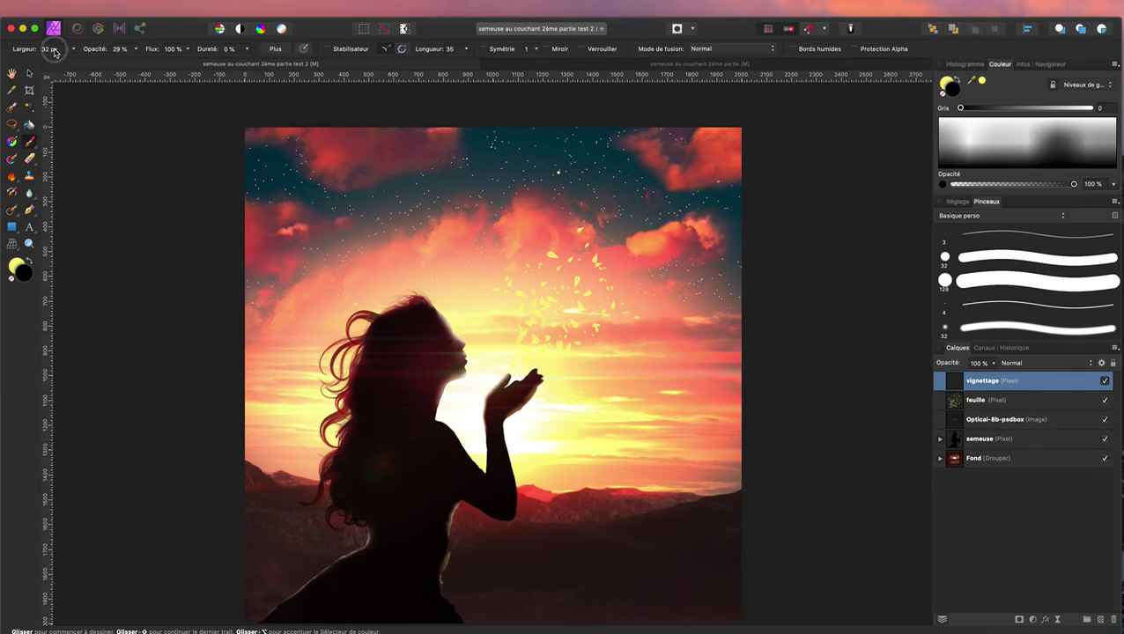
drag(155, 51, 102, 52)
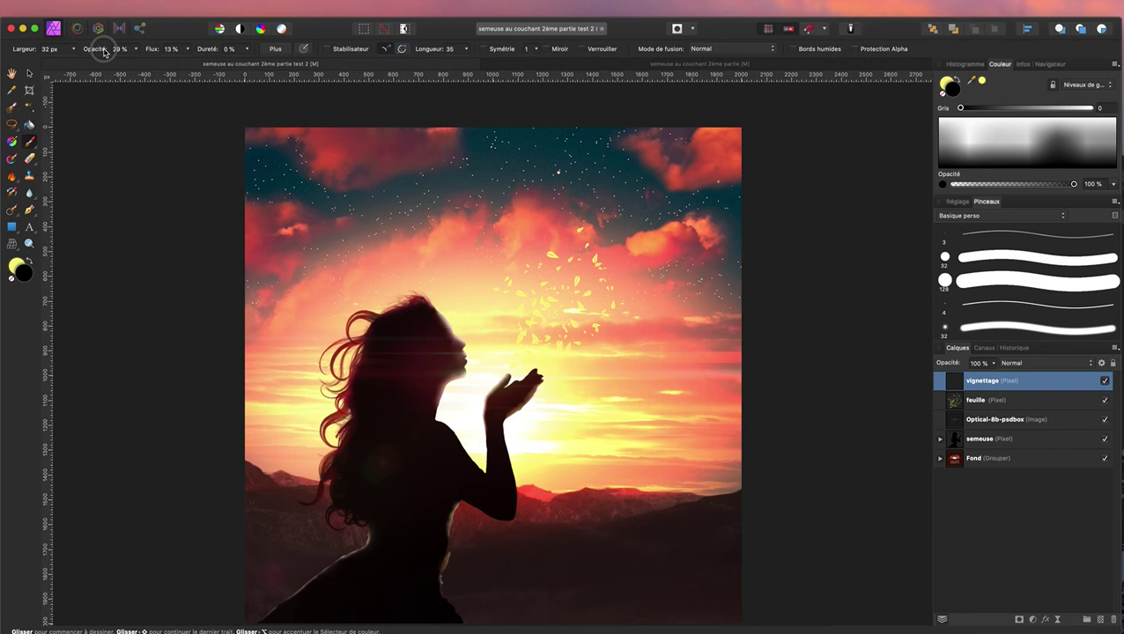
drag(104, 52, 110, 52)
drag(107, 300, 108, 301)
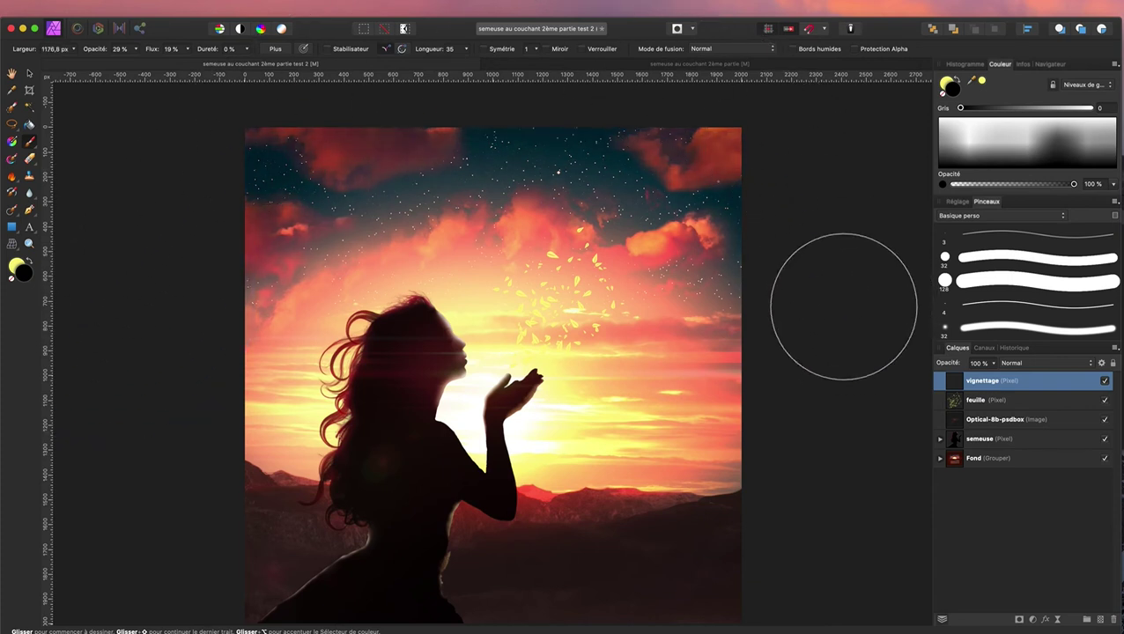
Step: Paint black over the top sky edges and corners on the vignettage layer
drag(831, 293, 500, 26)
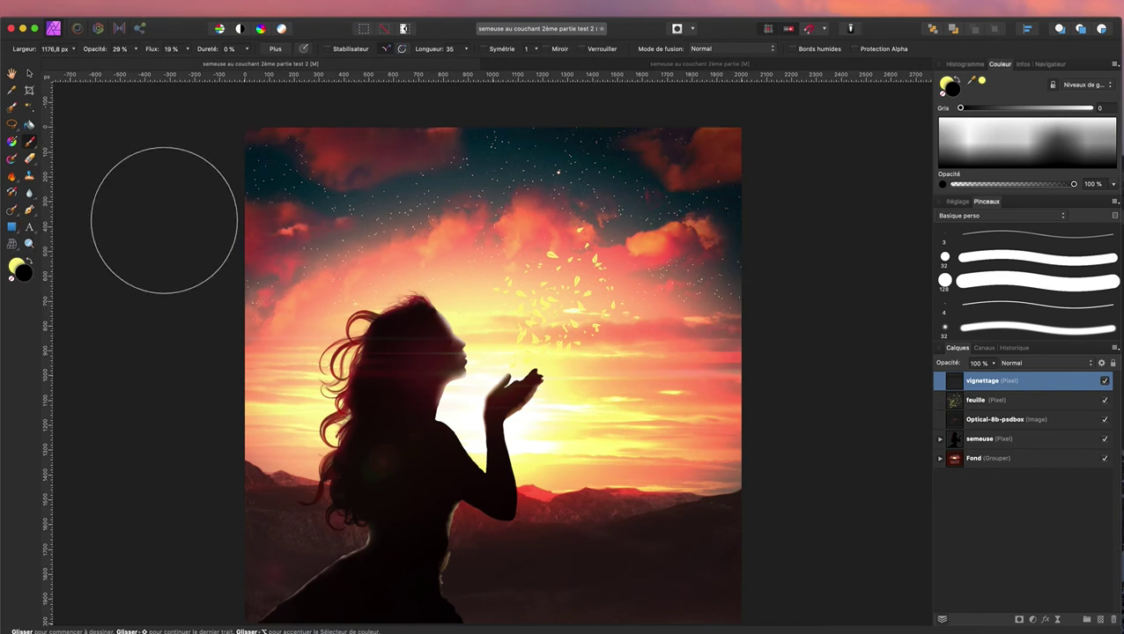
mouse_move(163, 219)
mouse_down()
mouse_move(430, 39)
mouse_move(830, 220)
mouse_up()
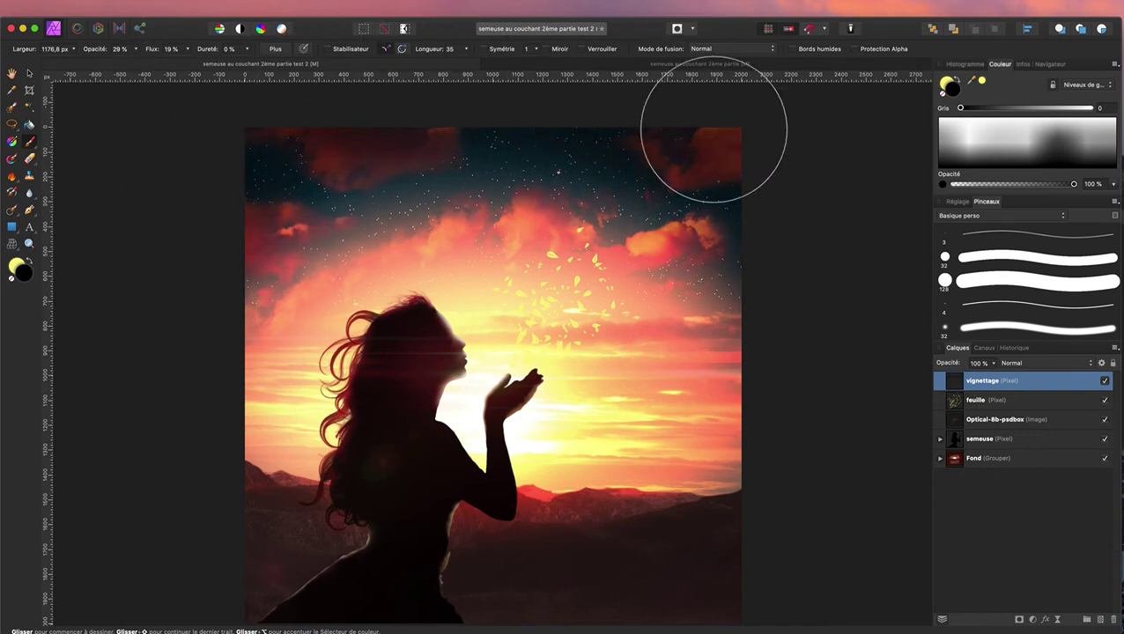
drag(801, 299, 234, 224)
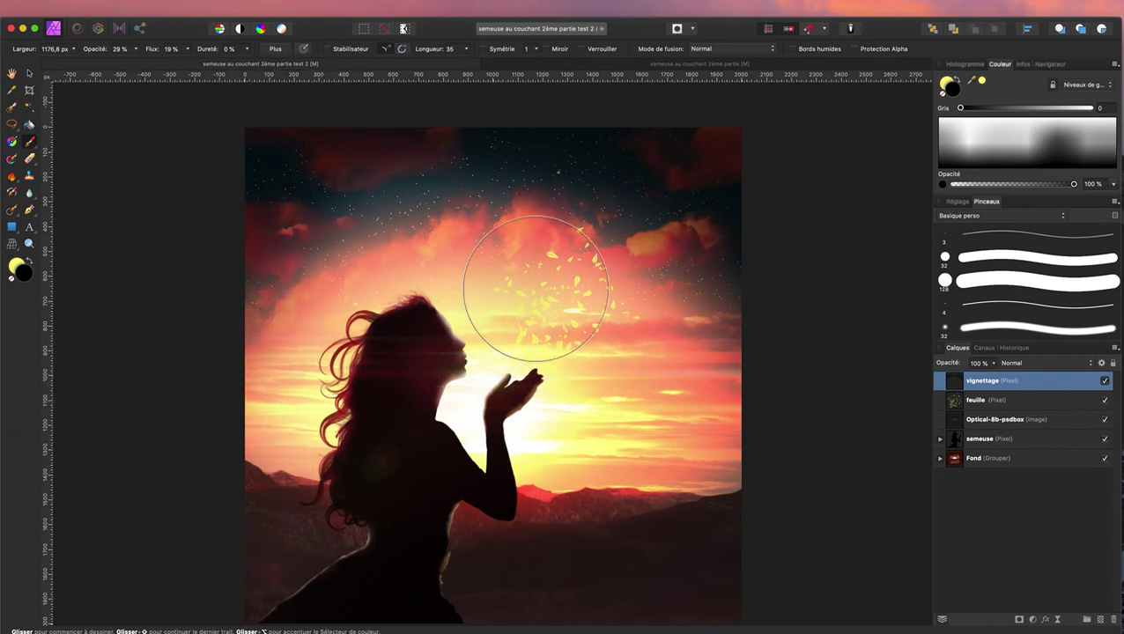
Step: Lower the vignettage layer opacity to 68%
scroll(566, 425, down, 3)
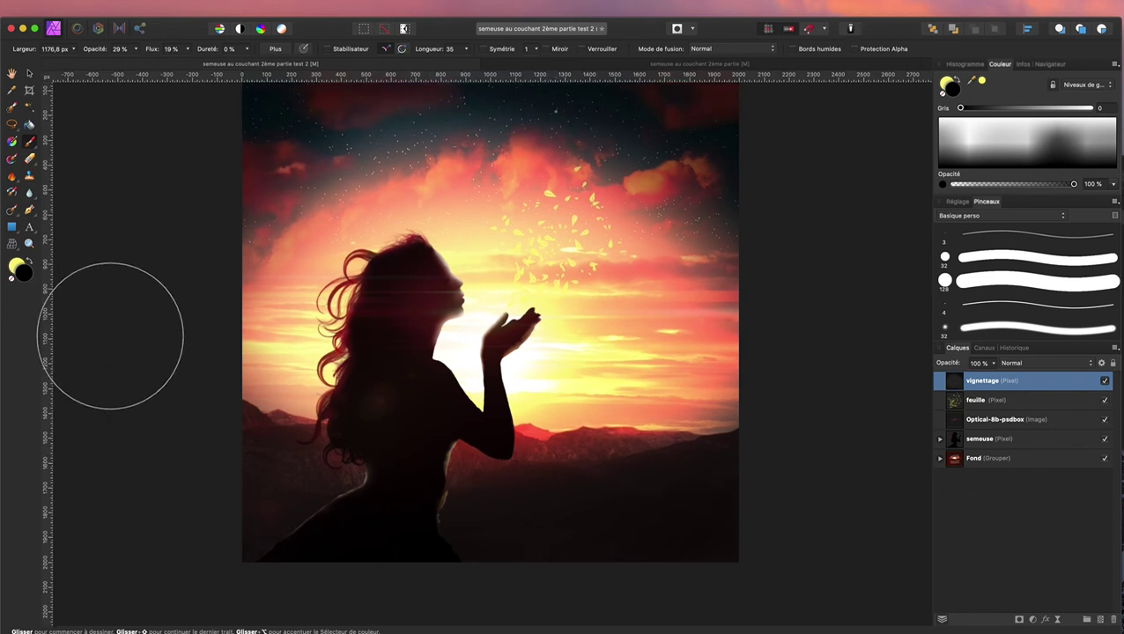
scroll(110, 336, up, 5)
scroll(110, 336, down, 3)
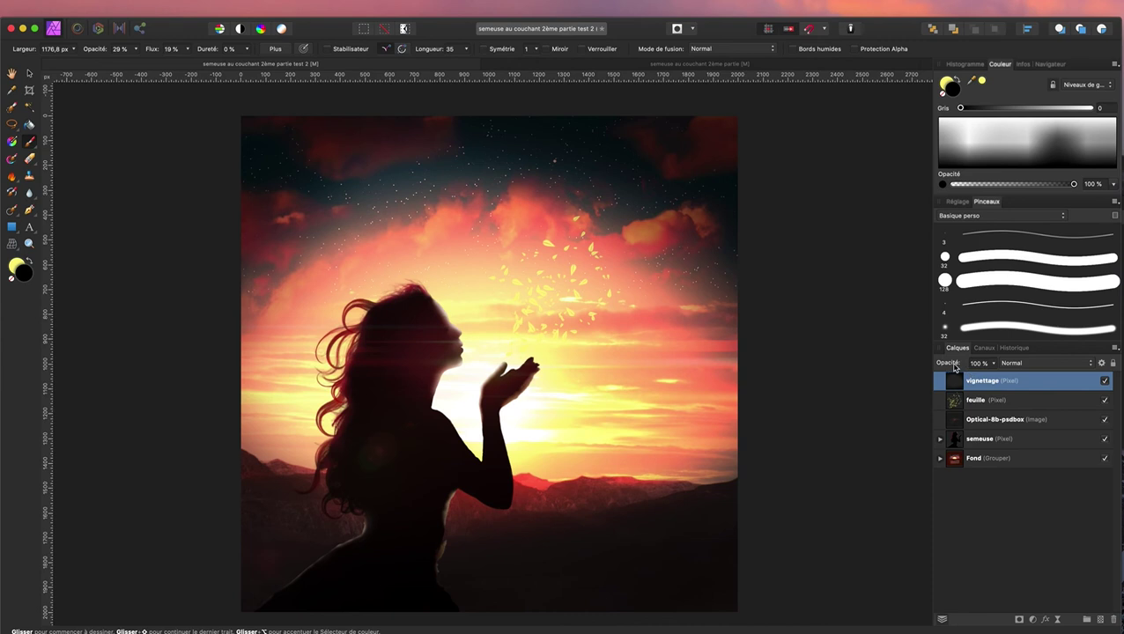
drag(954, 368, 937, 363)
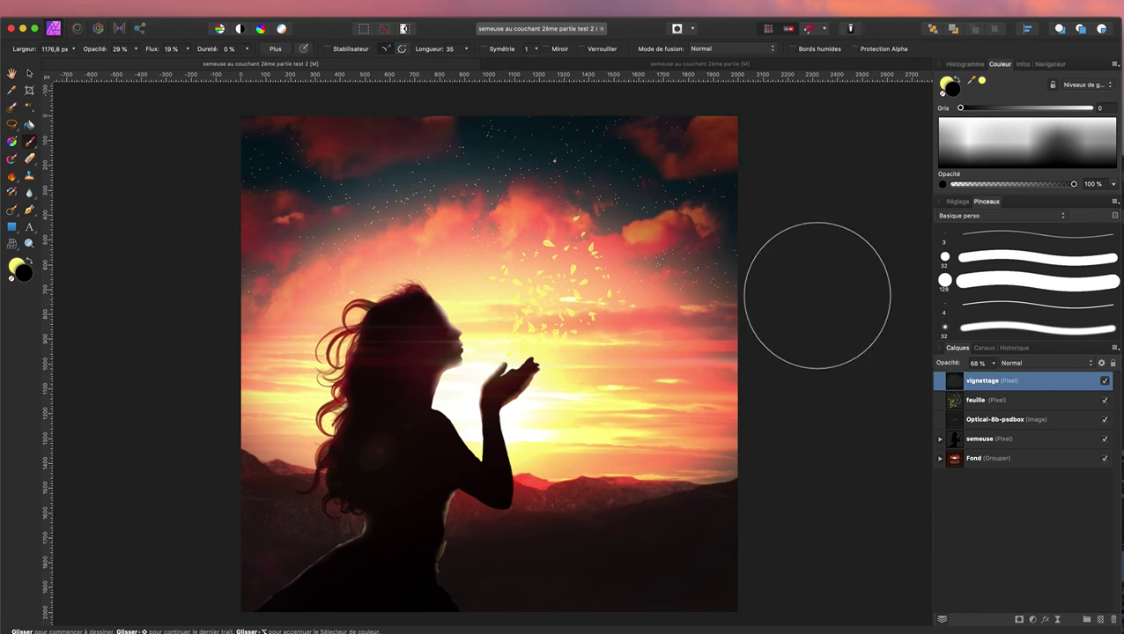
scroll(511, 321, down, 2)
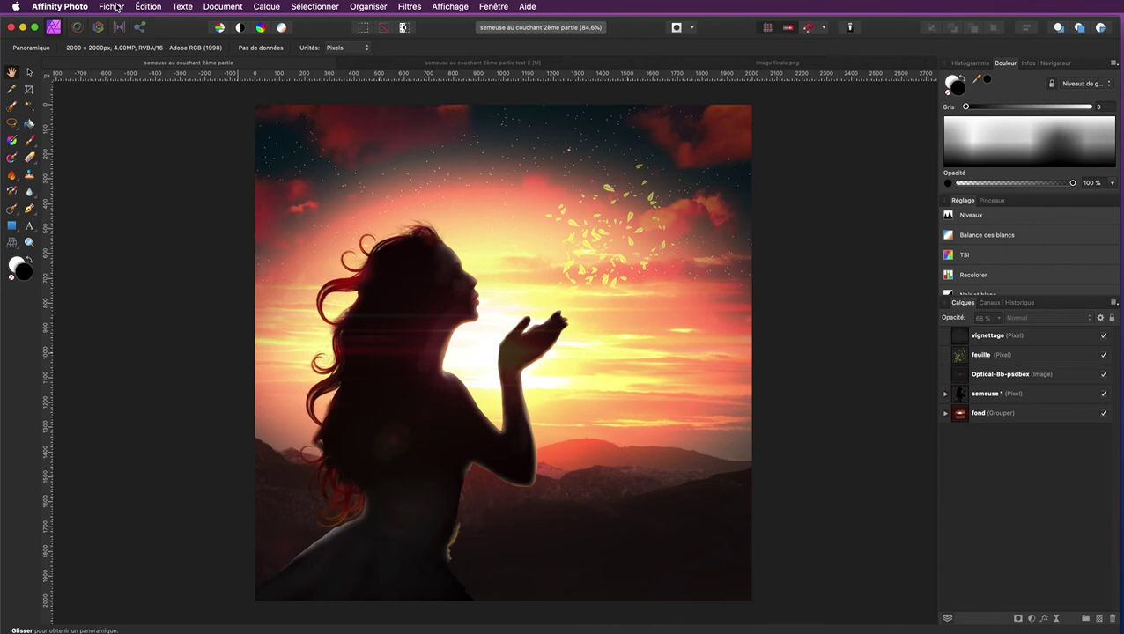
Step: Insert halo.jpg with Fichier > Insérer and drag it over the artwork as a new layer
click(113, 7)
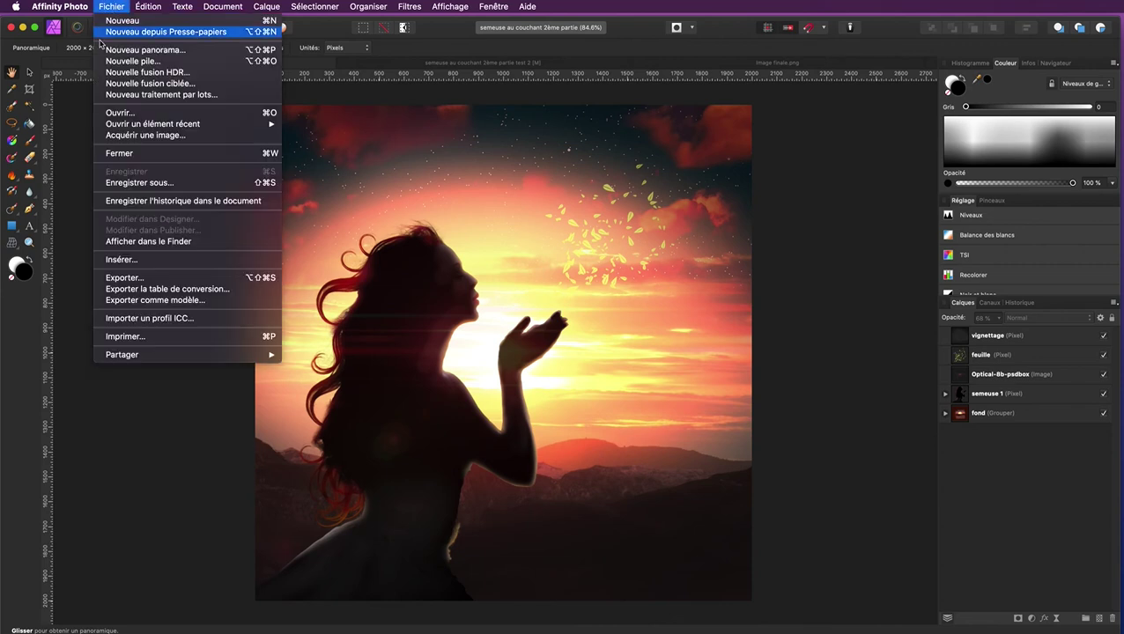
click(121, 260)
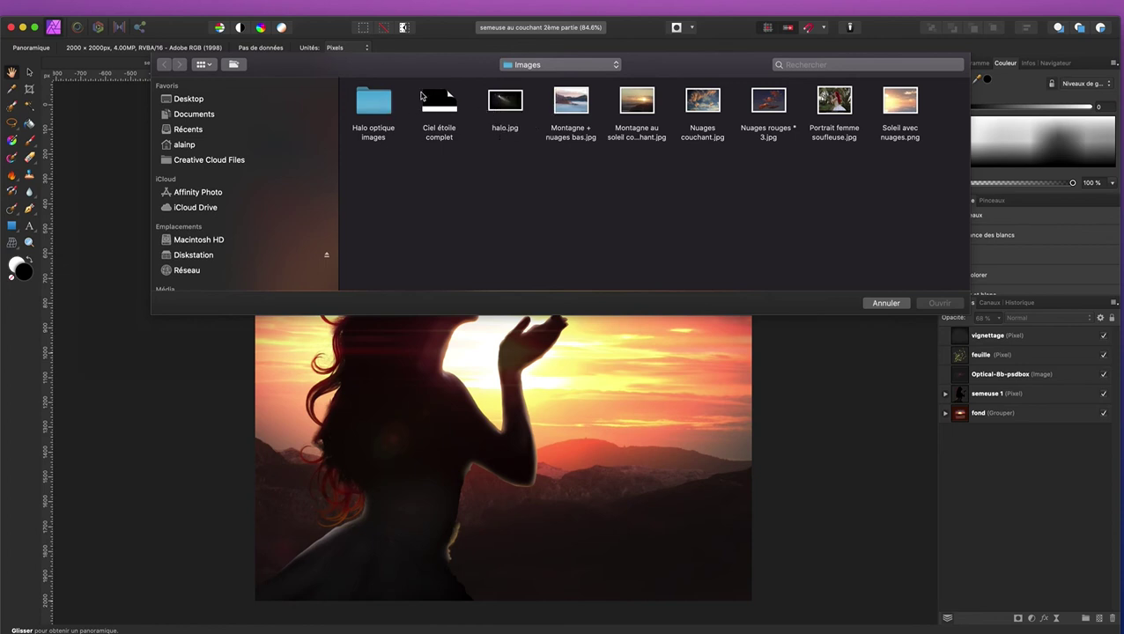
click(507, 104)
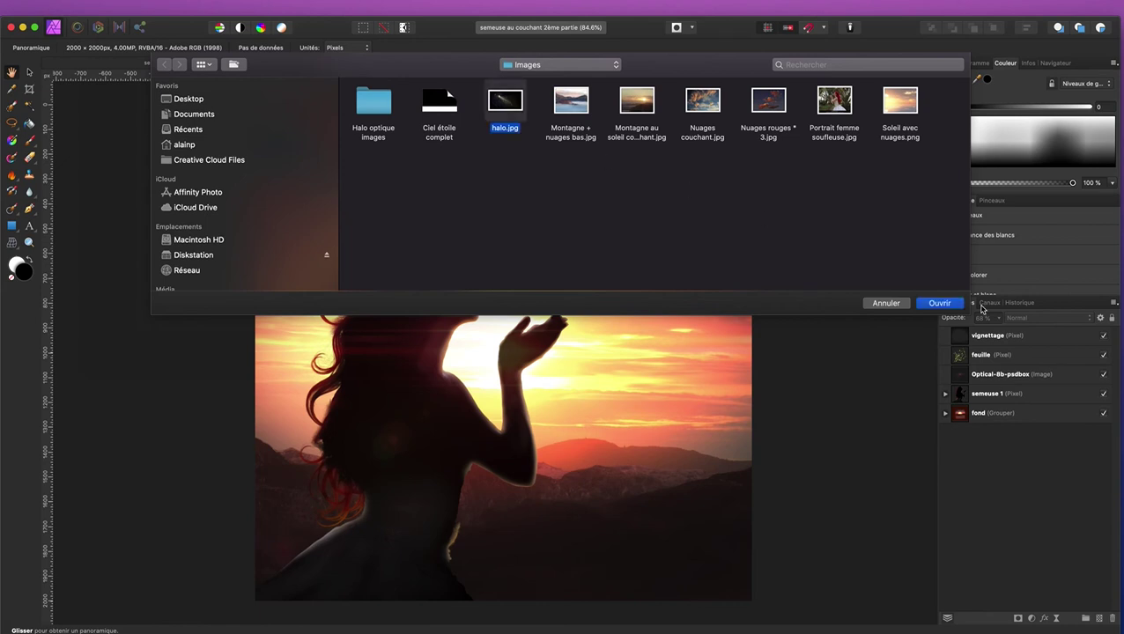
click(941, 303)
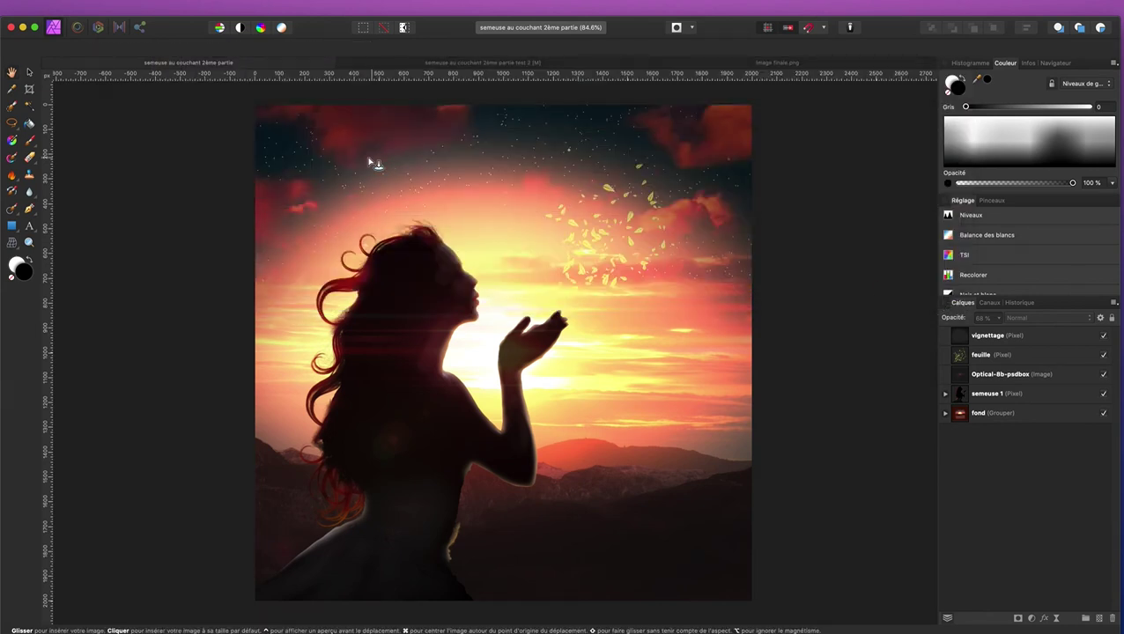
mouse_move(216, 96)
mouse_down()
mouse_move(742, 589)
mouse_move(689, 502)
mouse_up()
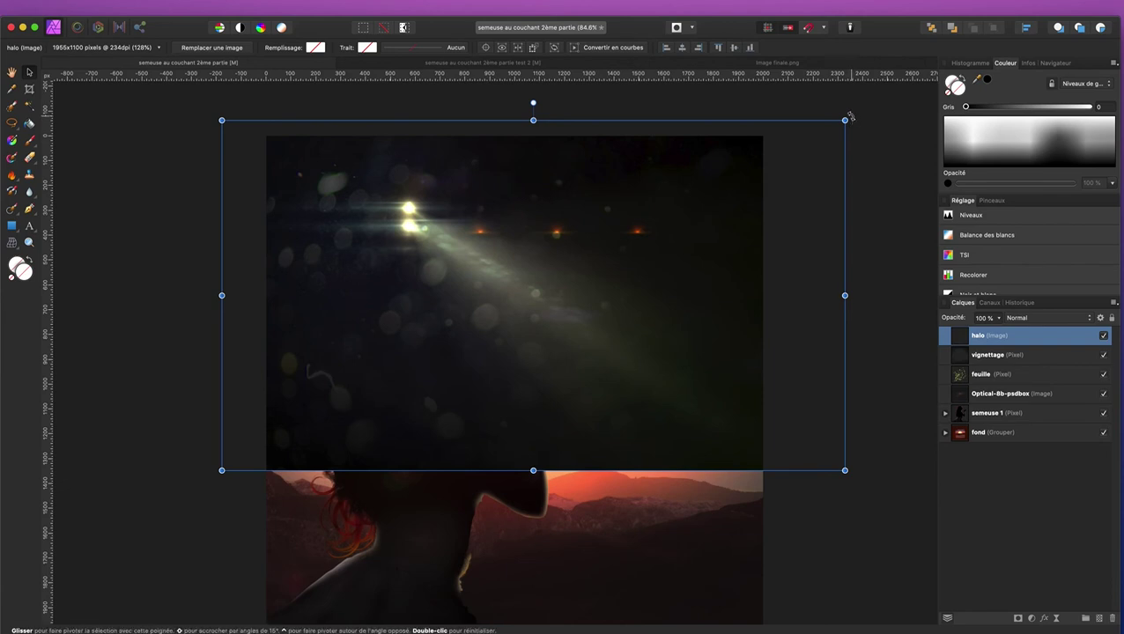
Step: Rotate the halo image a quarter turn to exactly -90° and shift it left and down
click(850, 115)
drag(850, 116, 649, 497)
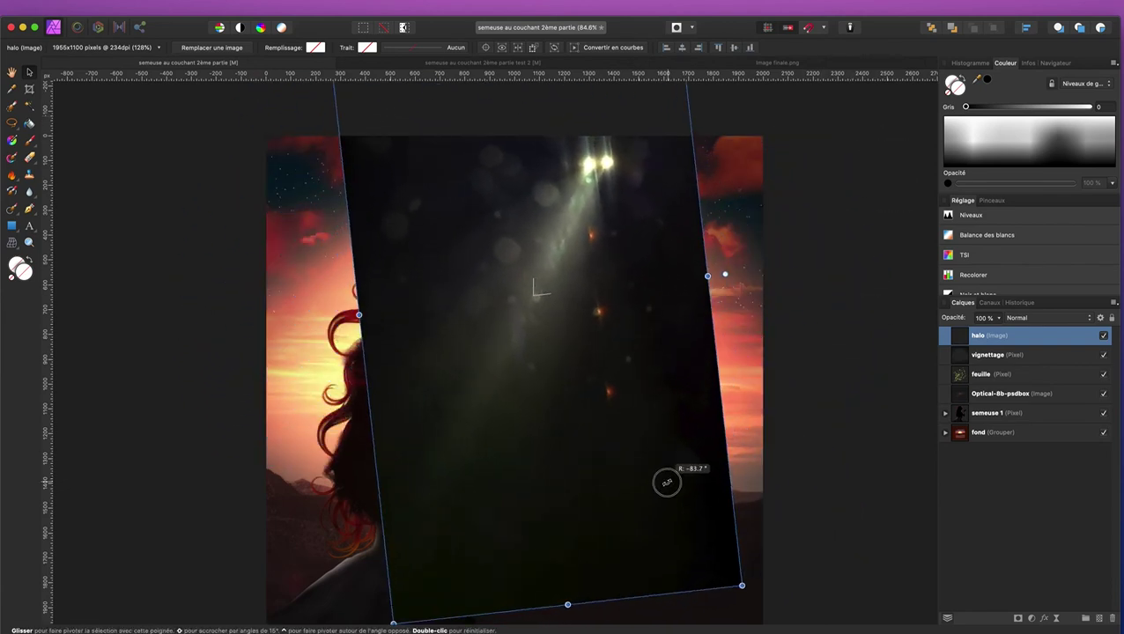
drag(650, 496, 650, 501)
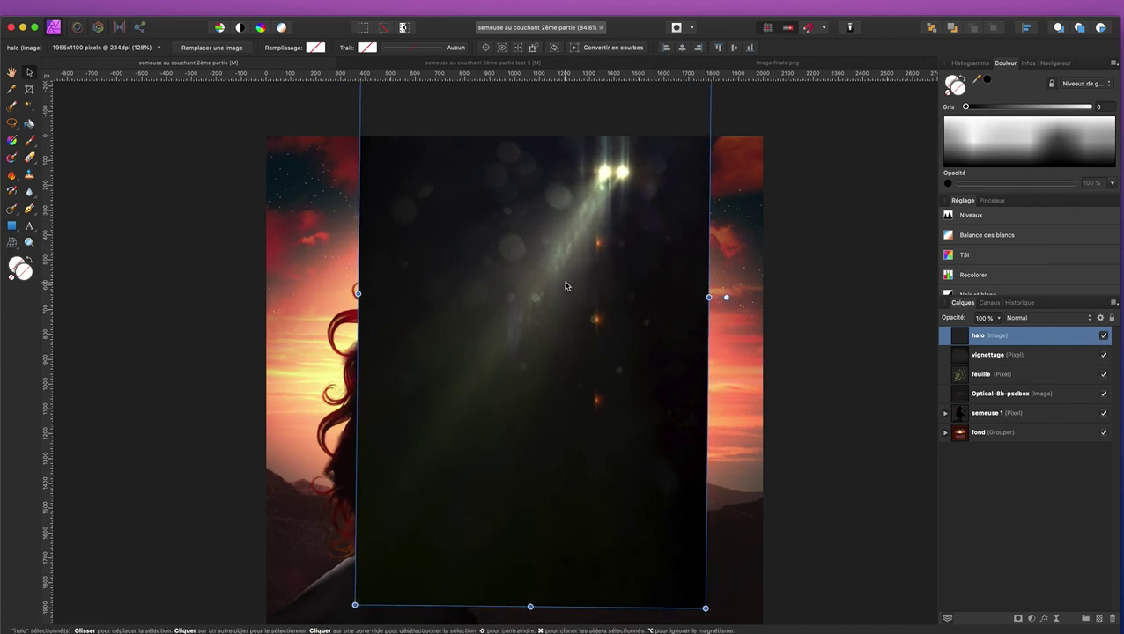
drag(567, 286, 440, 487)
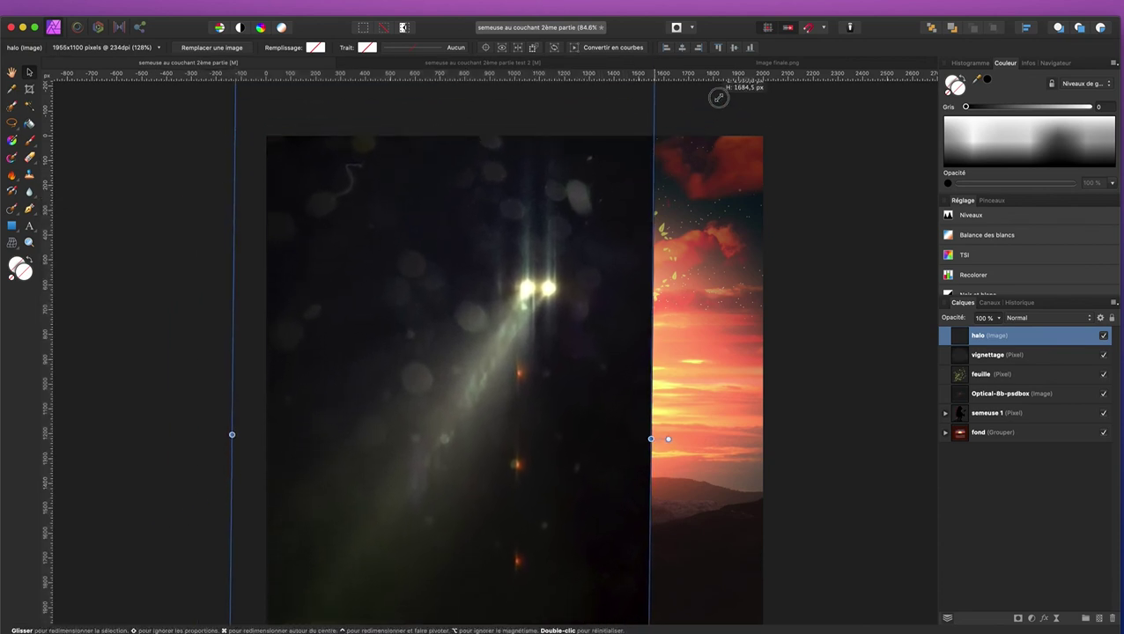
Step: Enlarge the halo to about 180% so it covers the canvas height, repositioning it down-left
drag(587, 186, 663, 81)
drag(546, 268, 517, 344)
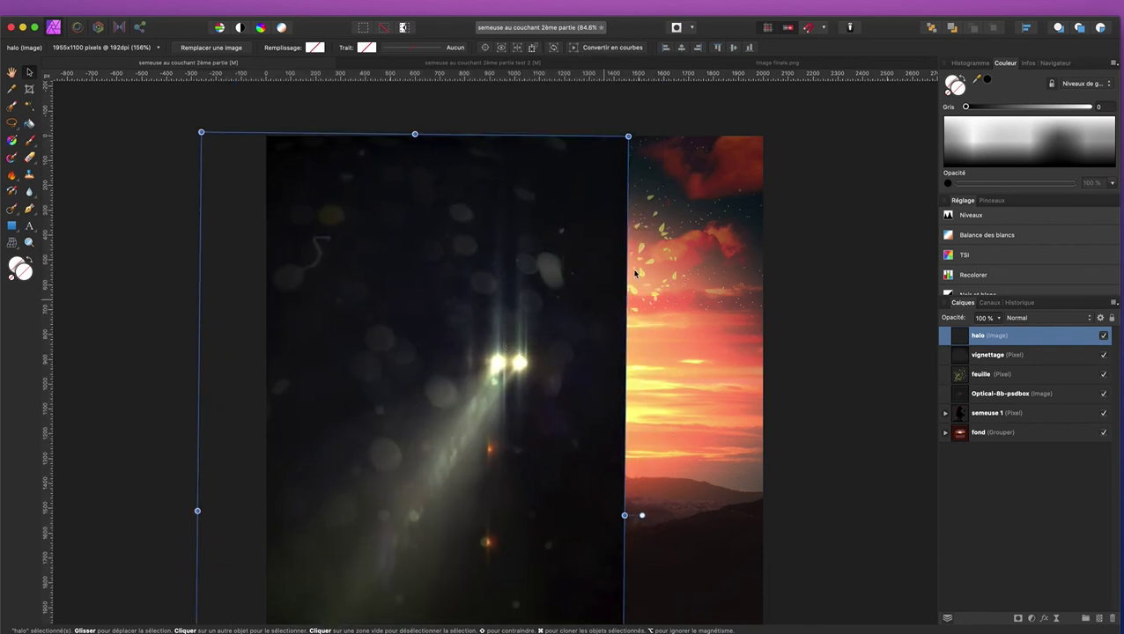
drag(628, 136, 691, 32)
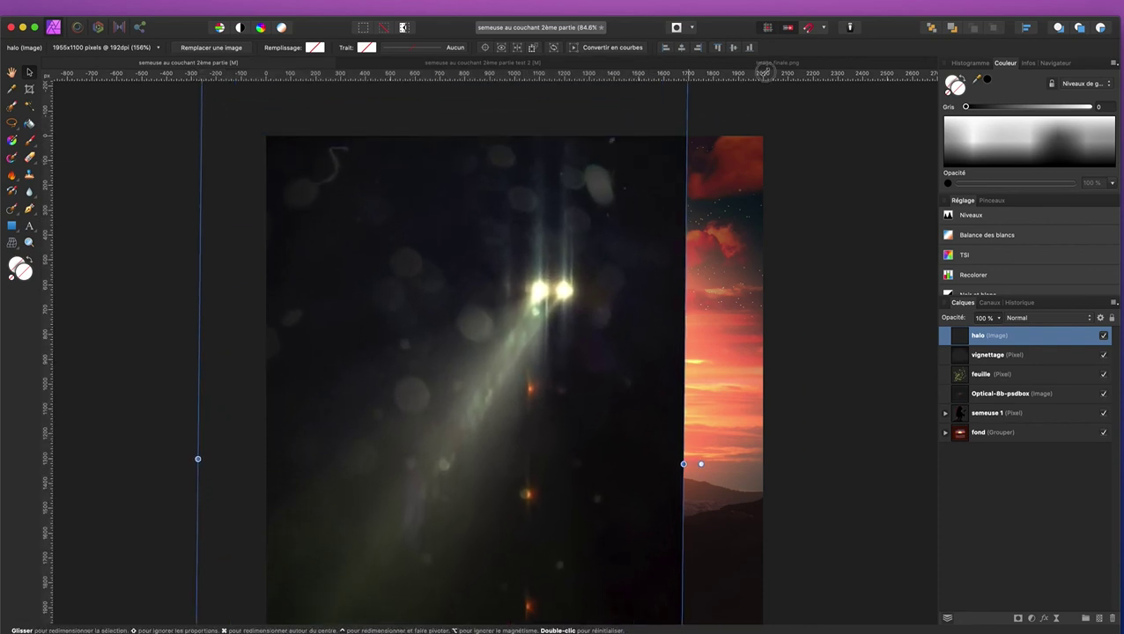
drag(625, 228, 544, 343)
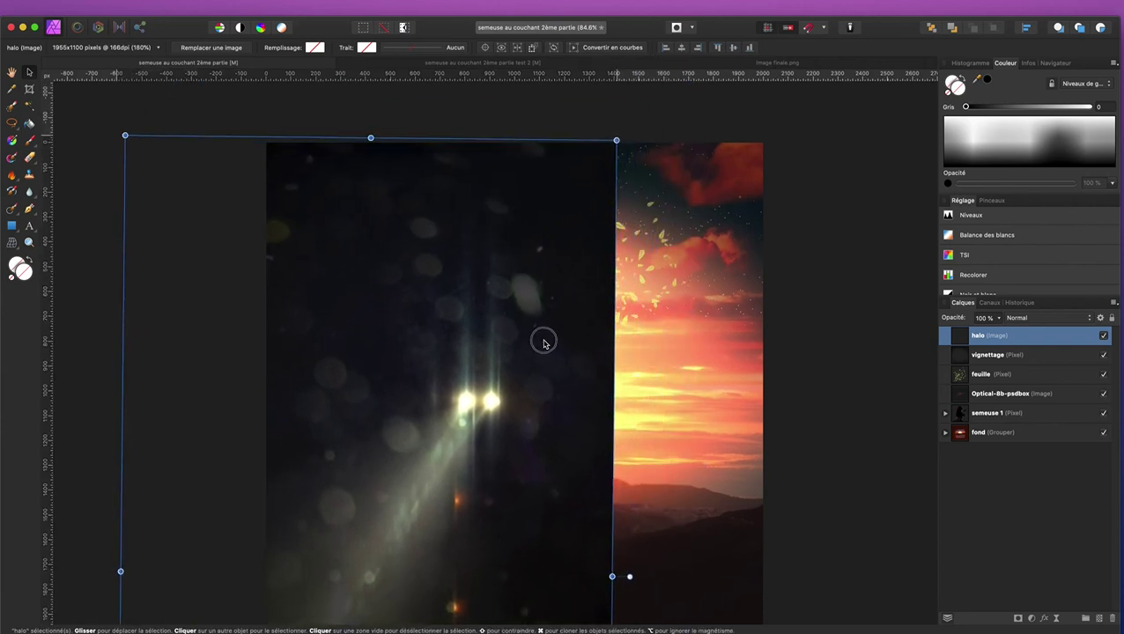
scroll(544, 343, down, 5)
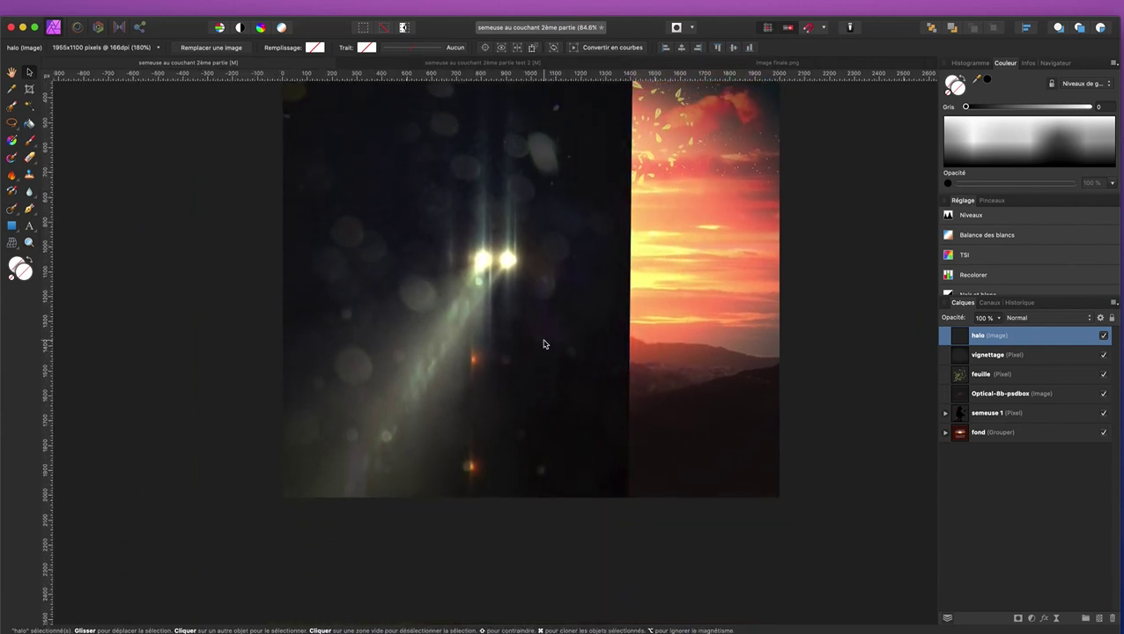
scroll(543, 344, up, 2)
scroll(545, 343, up, 2)
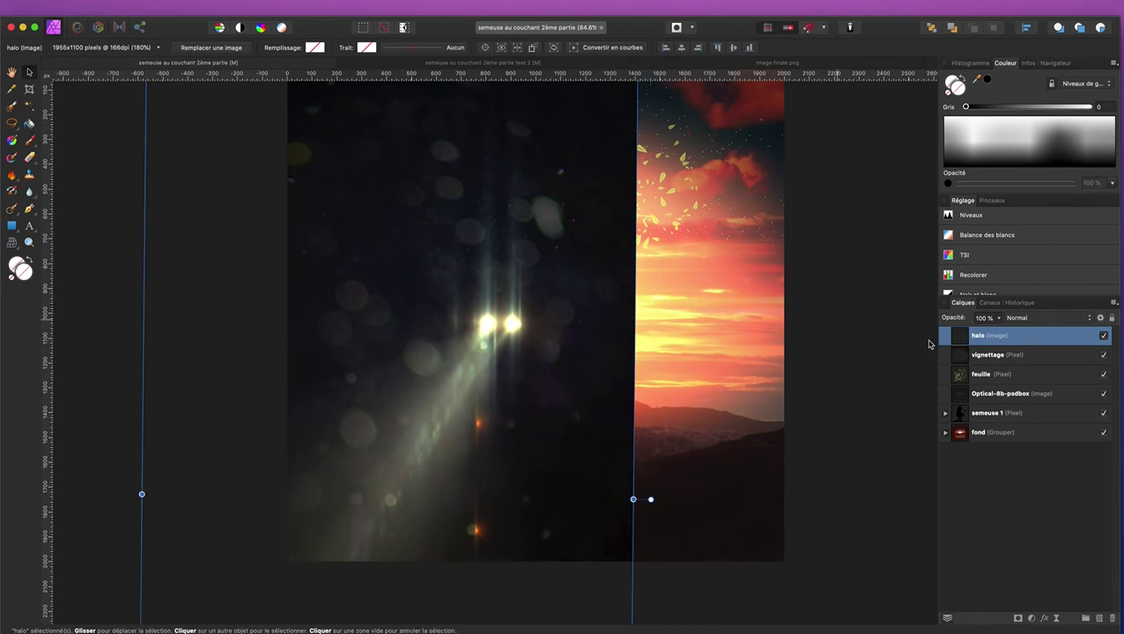
Step: Rasterise the halo layer, set its blend mode to Superposition, and nudge it slightly right
right_click(1035, 338)
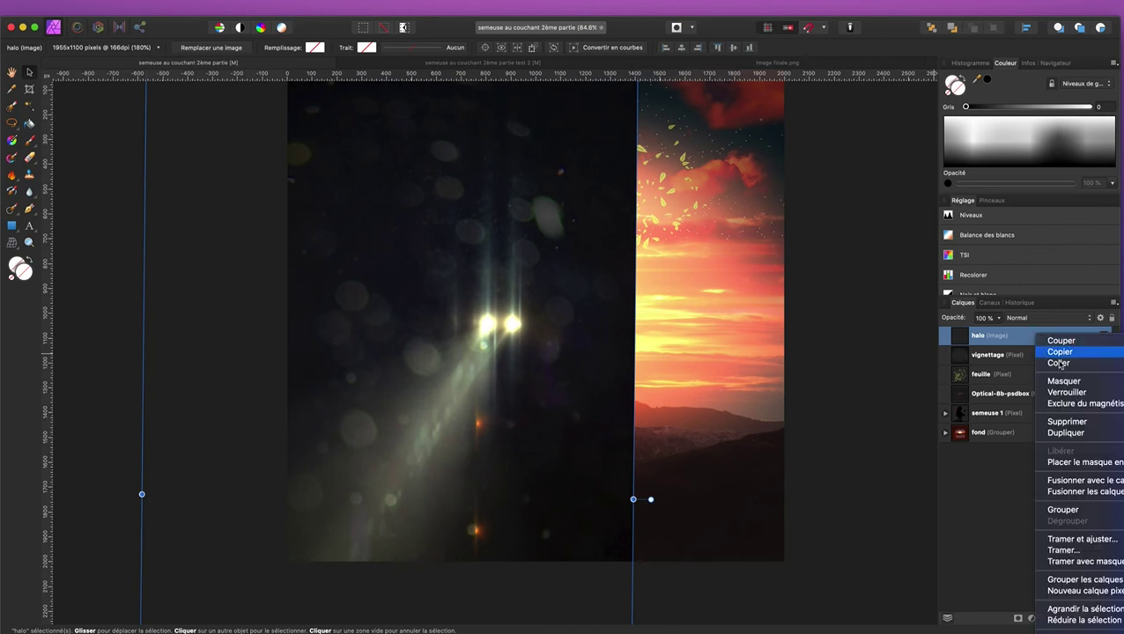
click(1063, 551)
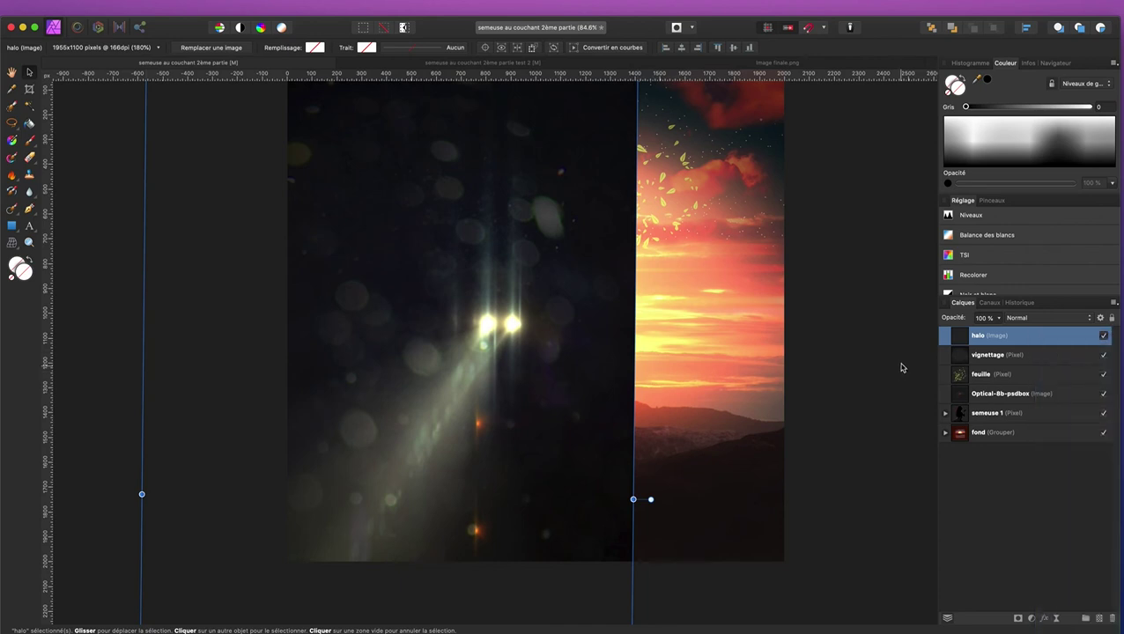
click(1048, 319)
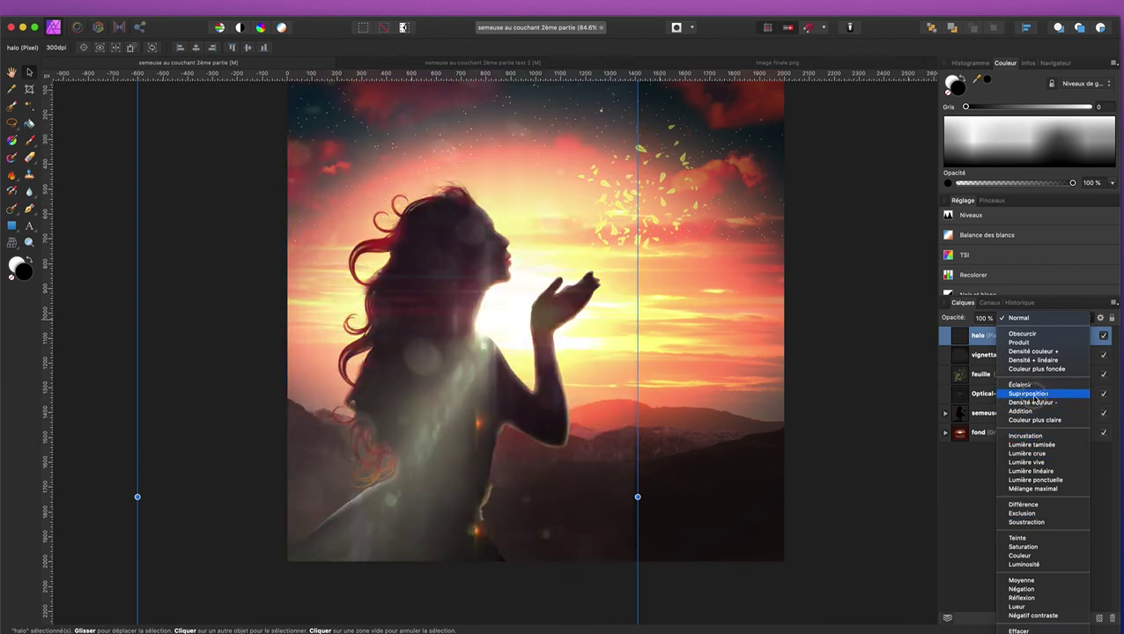
click(1035, 397)
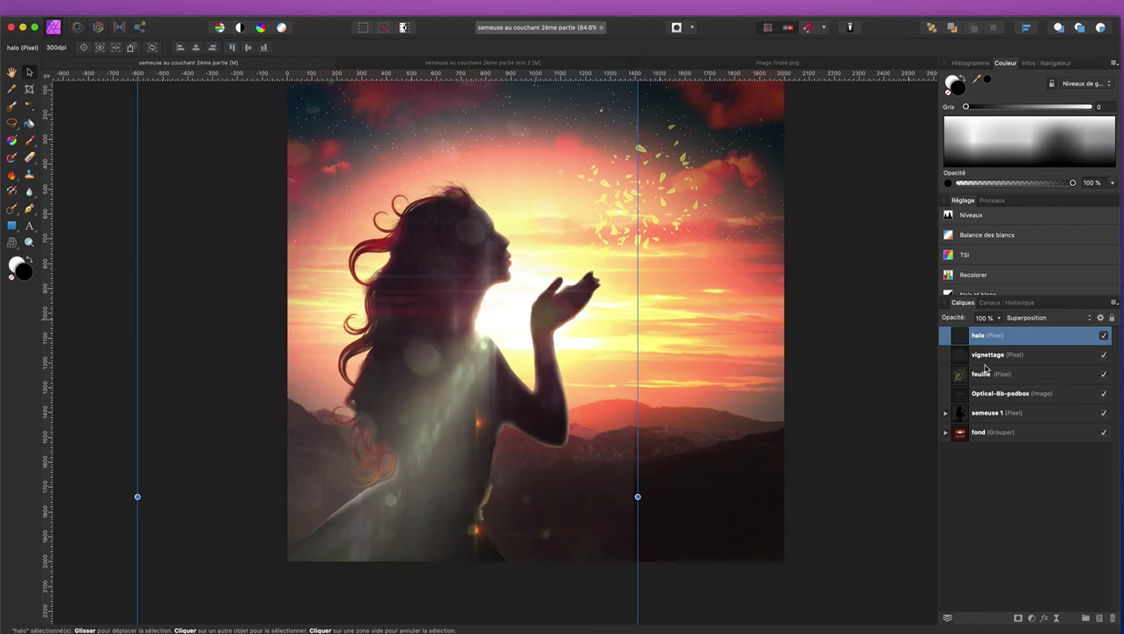
drag(506, 318, 522, 295)
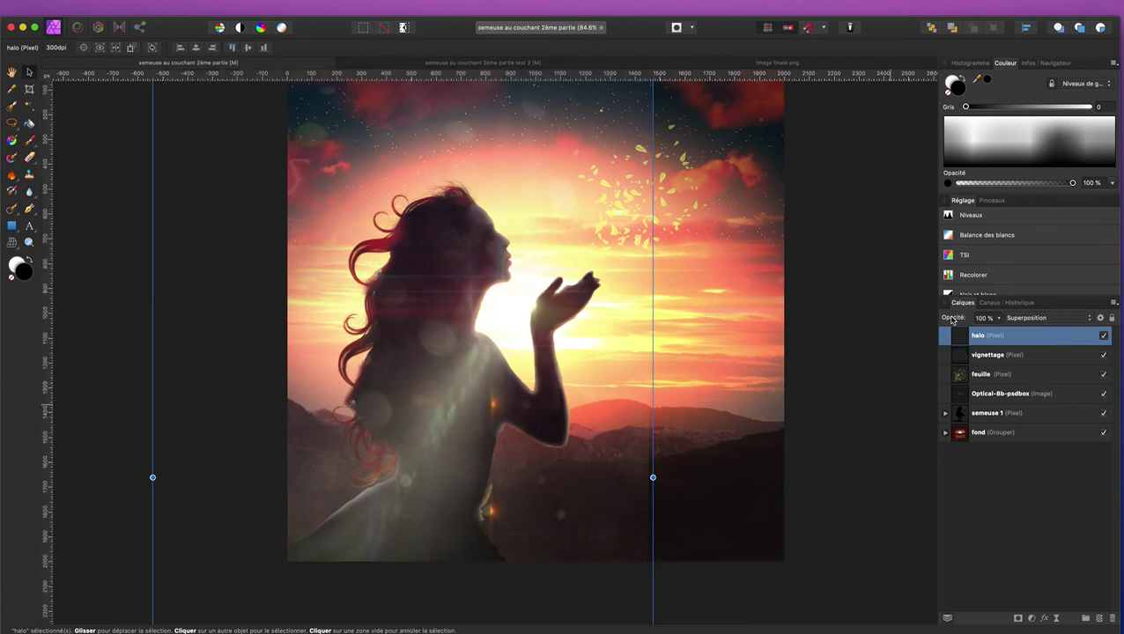
Step: Drag the halo layer's opacity down to 39% for a subtler glow
drag(958, 322, 922, 324)
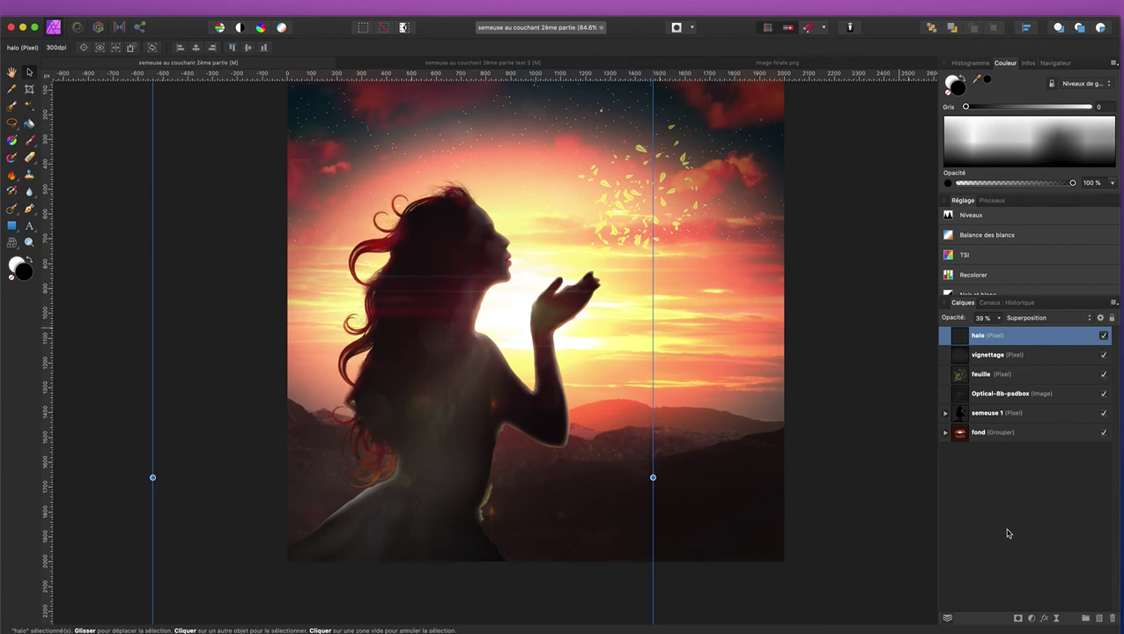
key(h)
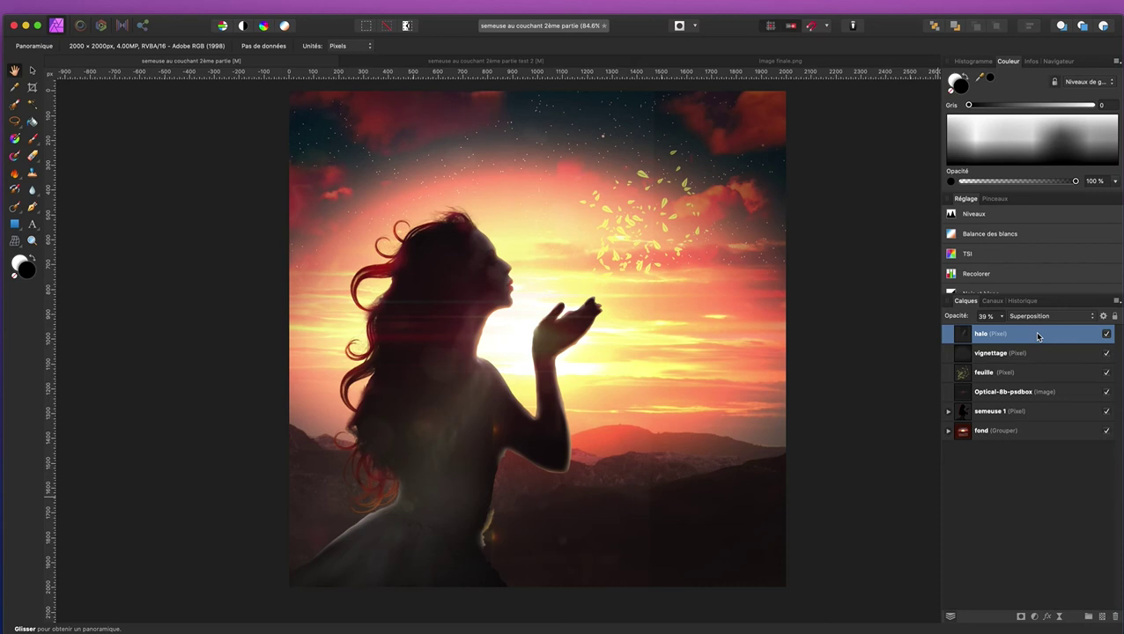
Step: Merge all visible layers into a new top layer named 'compile'
key(alt+shift+super+e)
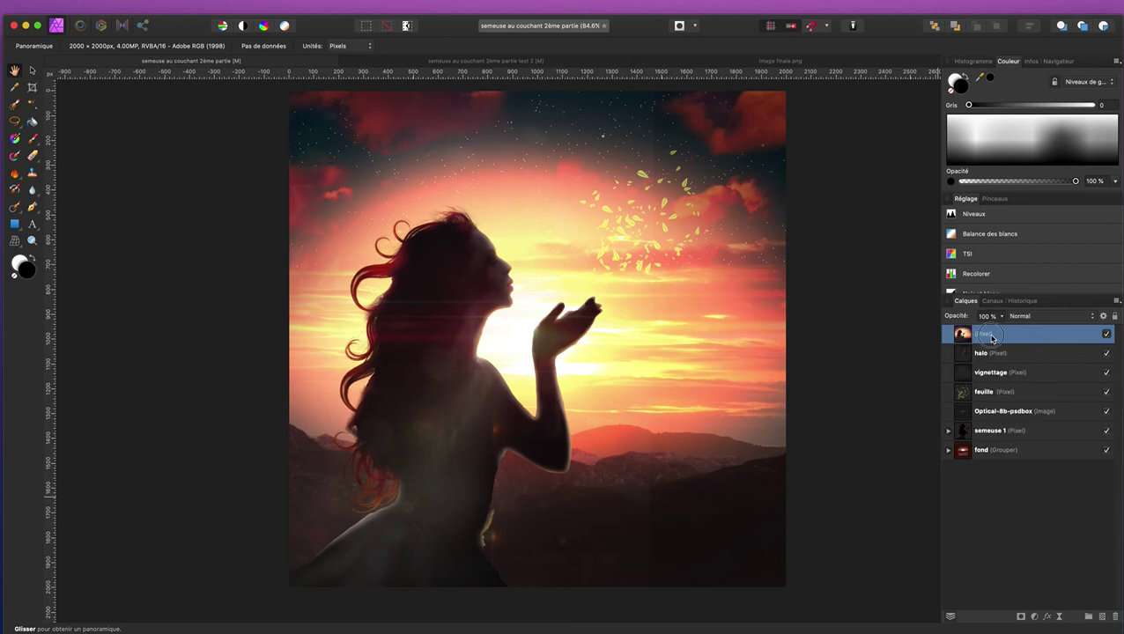
double_click(986, 335)
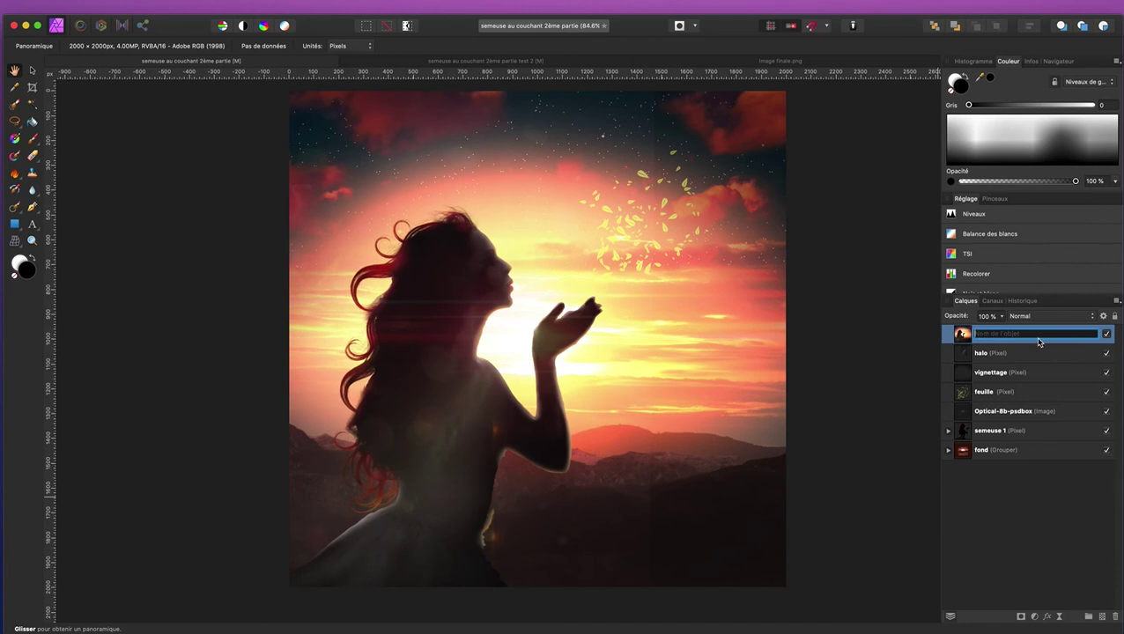
text(compile)
click(1007, 518)
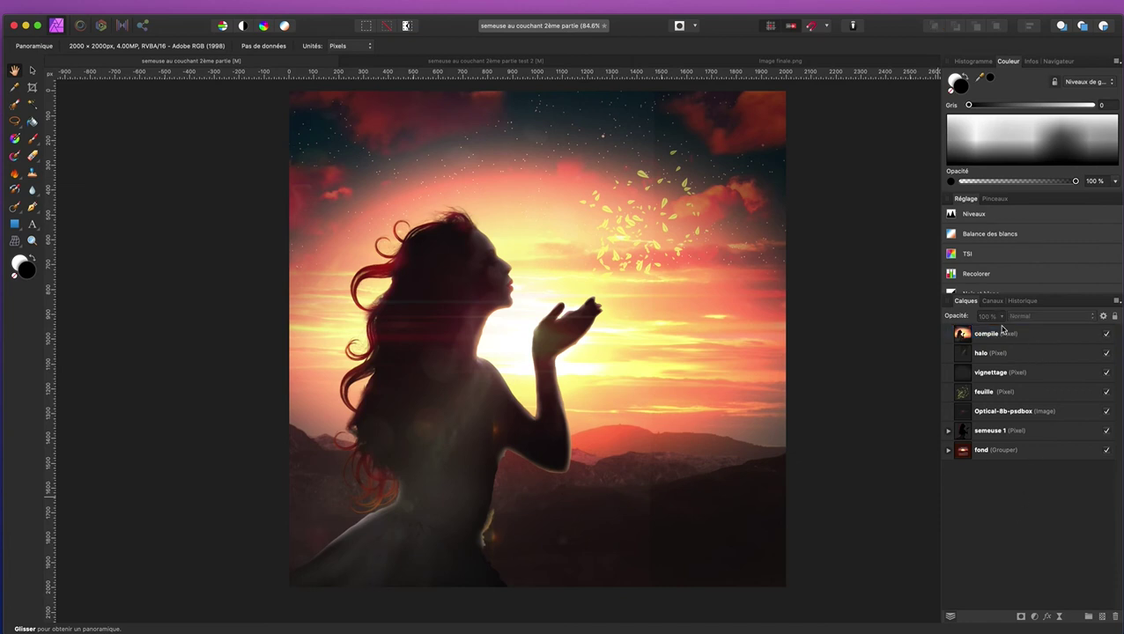
Step: Hide halo, vignettage, feuille, Optical-8b-psdbox, semeuse 1 and fond, leaving compile selected
click(1108, 354)
click(1106, 392)
click(1107, 411)
click(1107, 431)
click(1108, 450)
click(1038, 337)
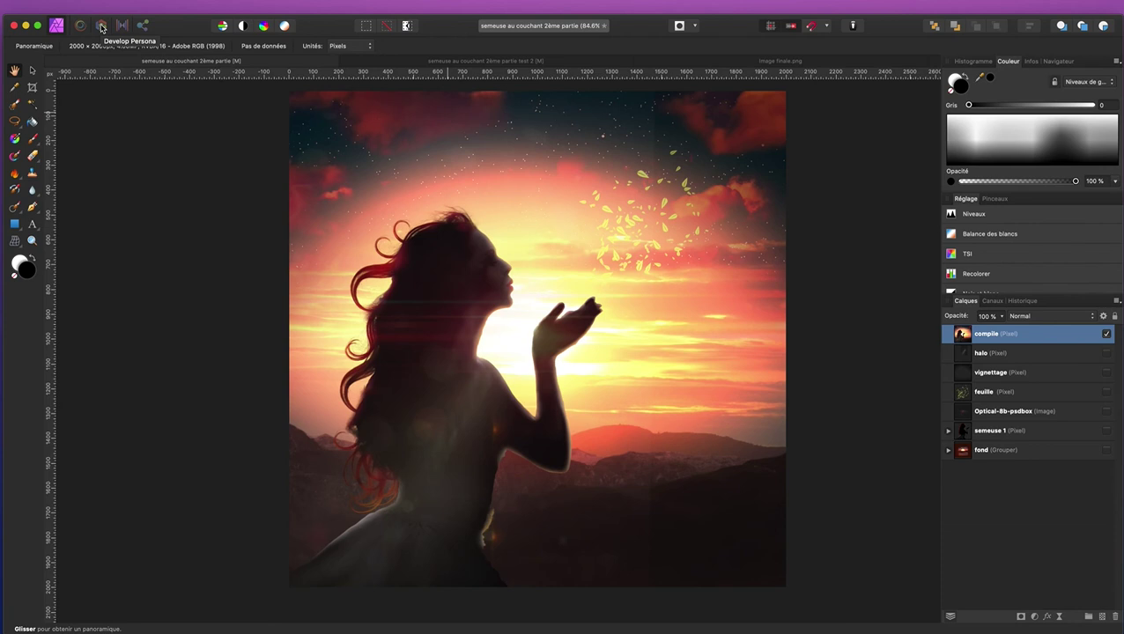
Step: In Develop Persona, enable Exposition, Accentuer, Balance des blancs and Tons foncés et tons clairs
click(101, 27)
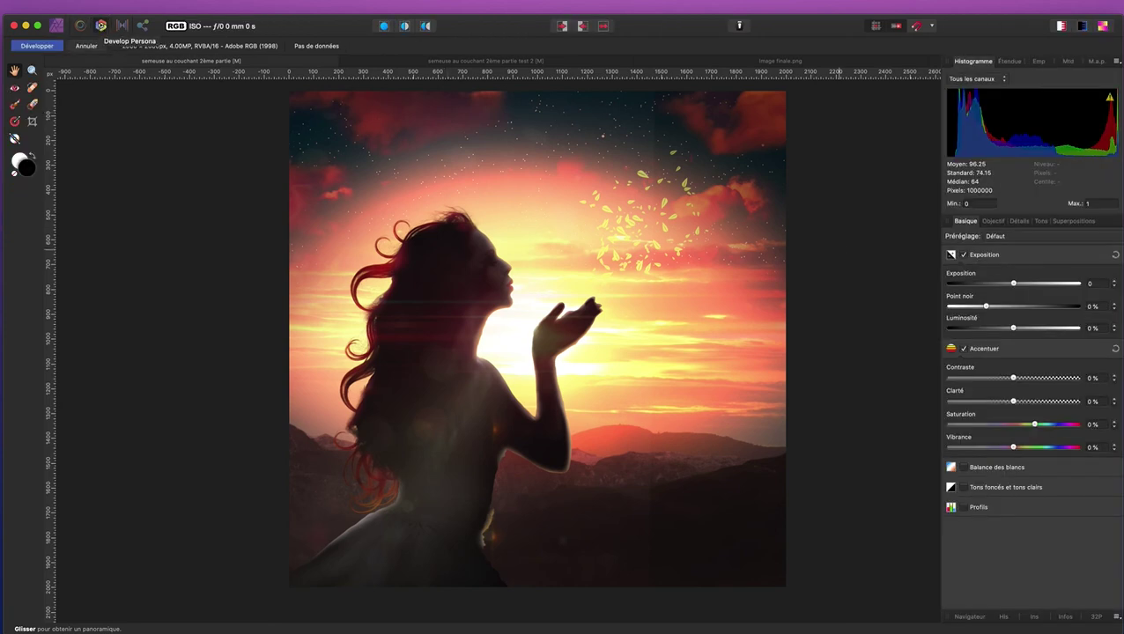
click(964, 255)
click(964, 275)
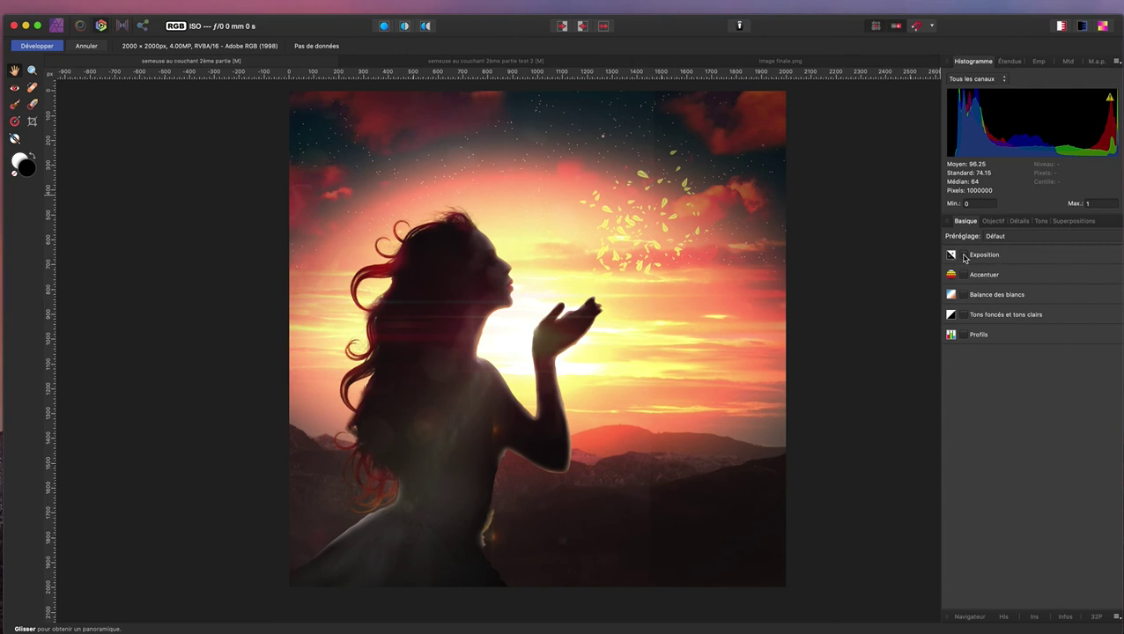
click(964, 255)
click(965, 350)
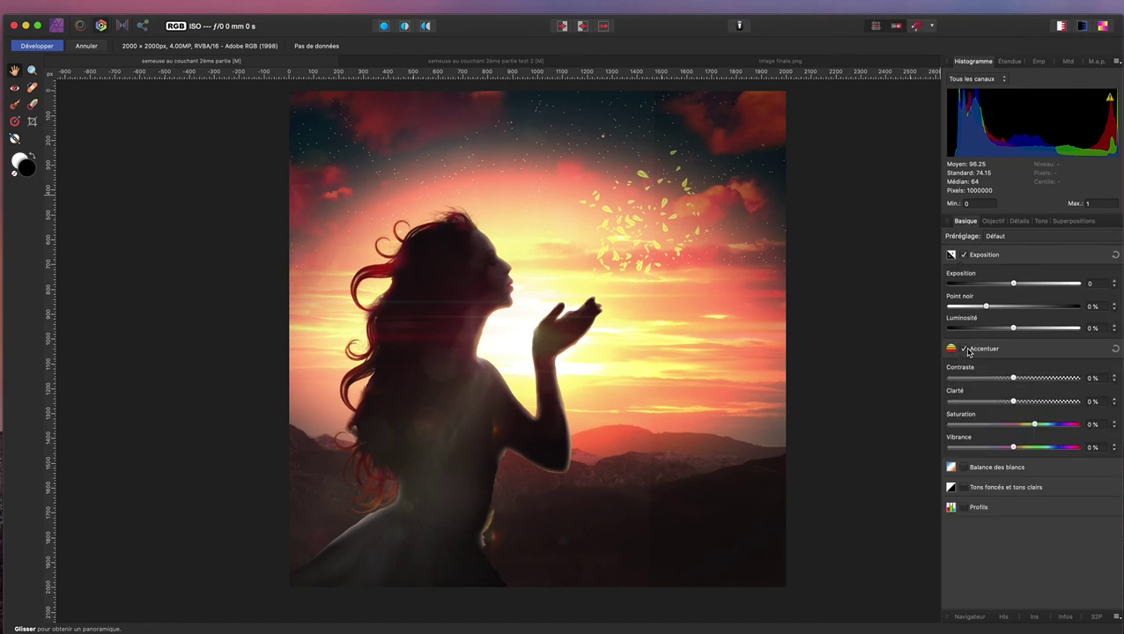
click(964, 468)
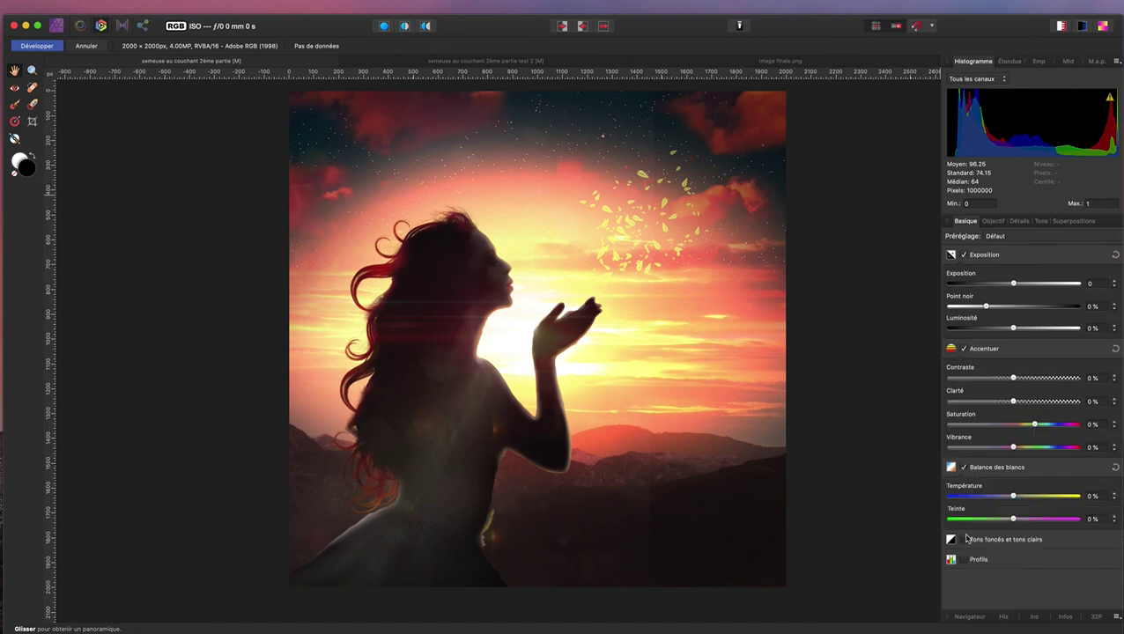
click(963, 539)
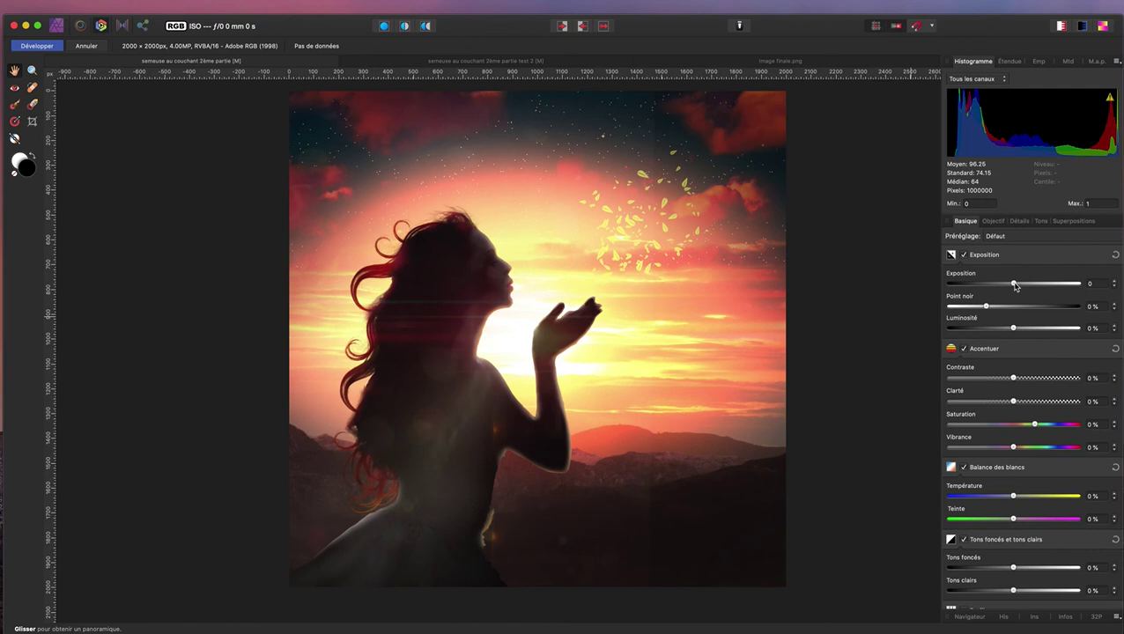
Step: Set Exposition to -0.808, Point noir to 1% and Luminosité to 8%
mouse_move(1015, 284)
mouse_down()
mouse_move(1032, 284)
mouse_move(1009, 284)
mouse_up()
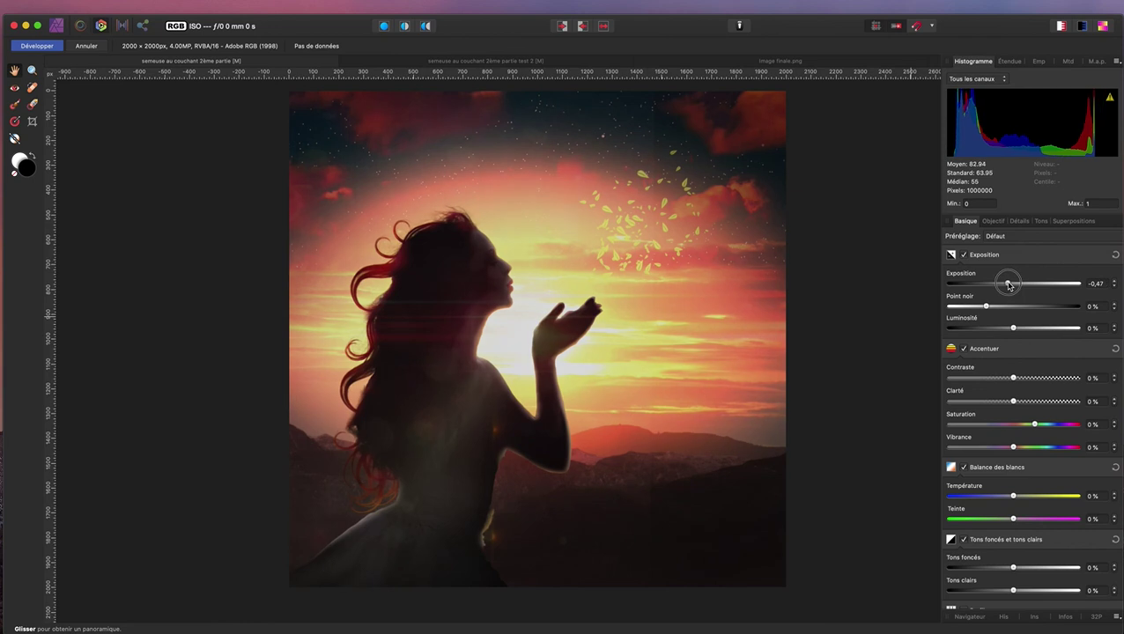
drag(1008, 284, 1004, 286)
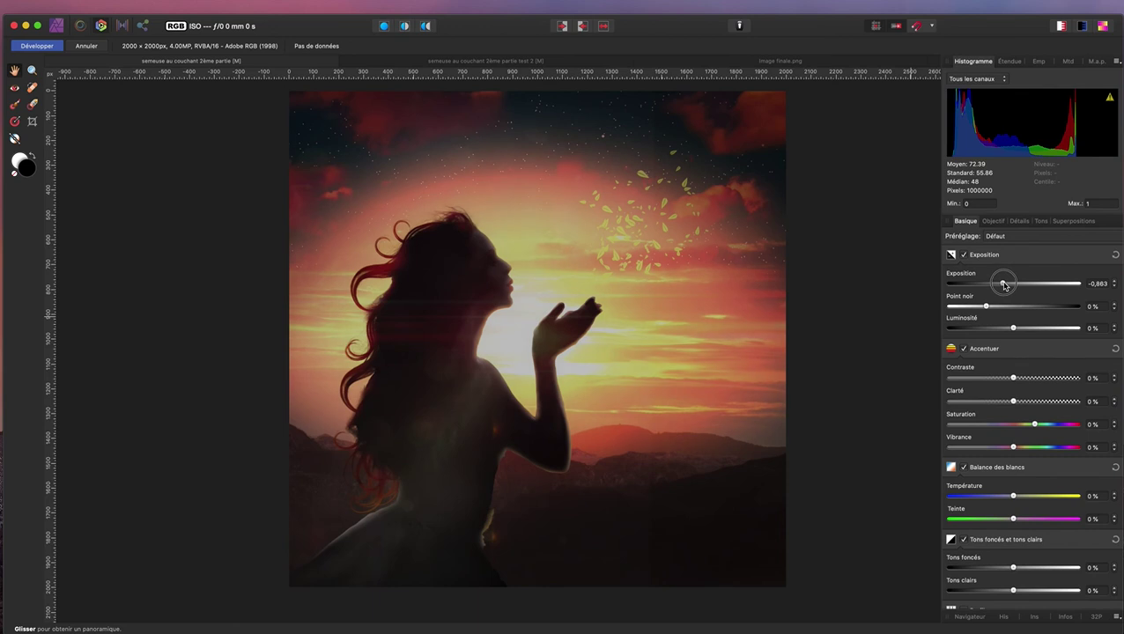
drag(1004, 284, 1005, 286)
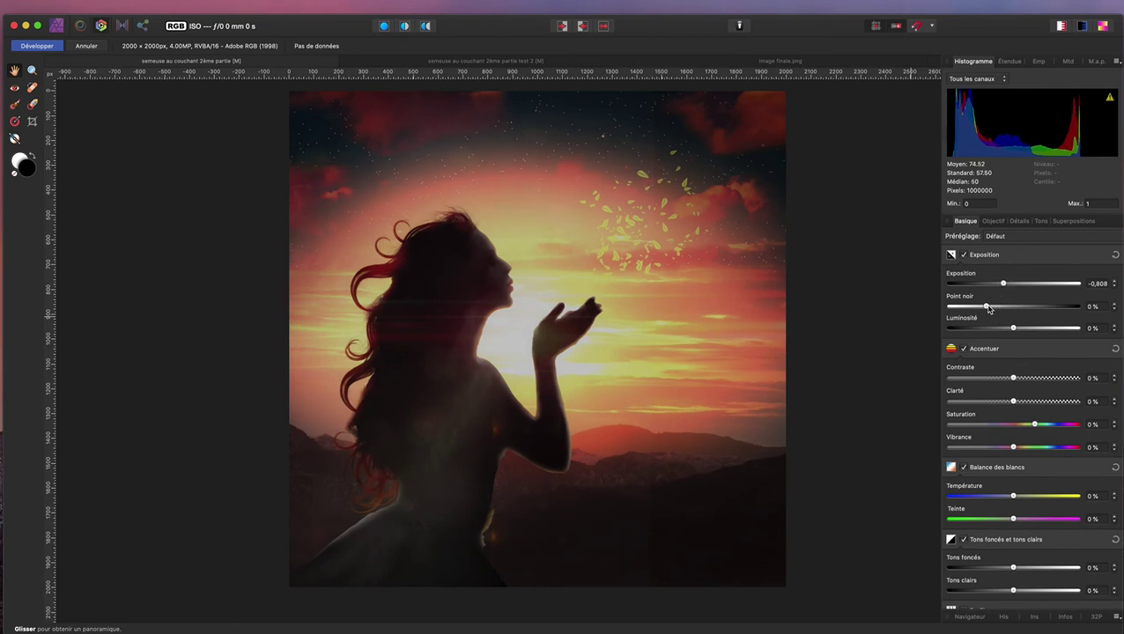
mouse_move(988, 307)
mouse_down()
mouse_move(998, 309)
mouse_move(989, 306)
mouse_up()
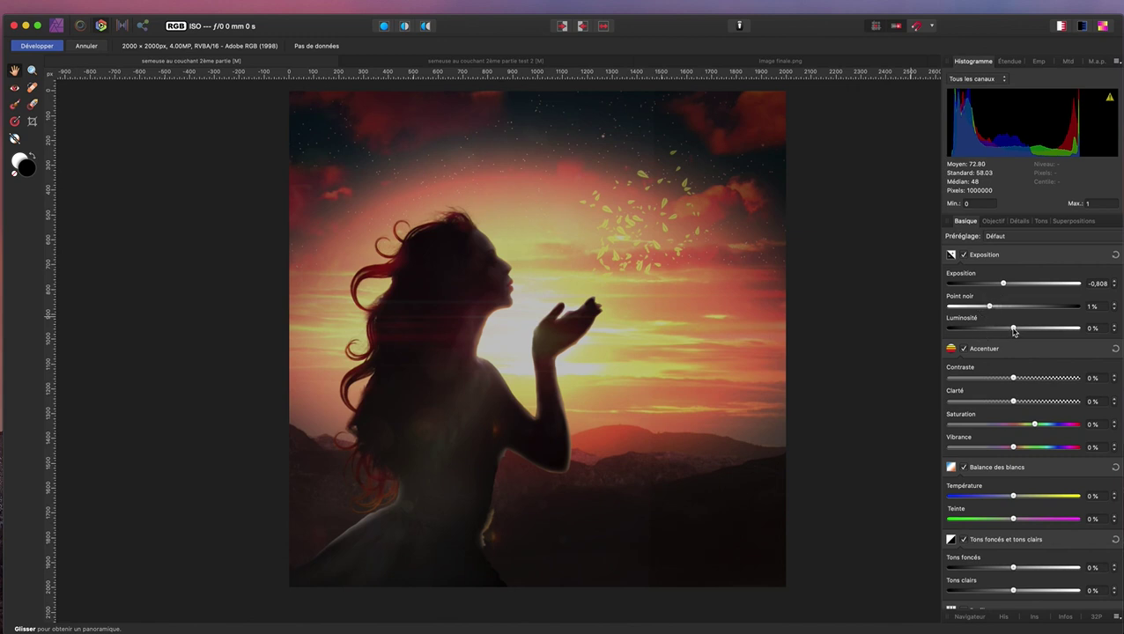
drag(1013, 329, 1023, 330)
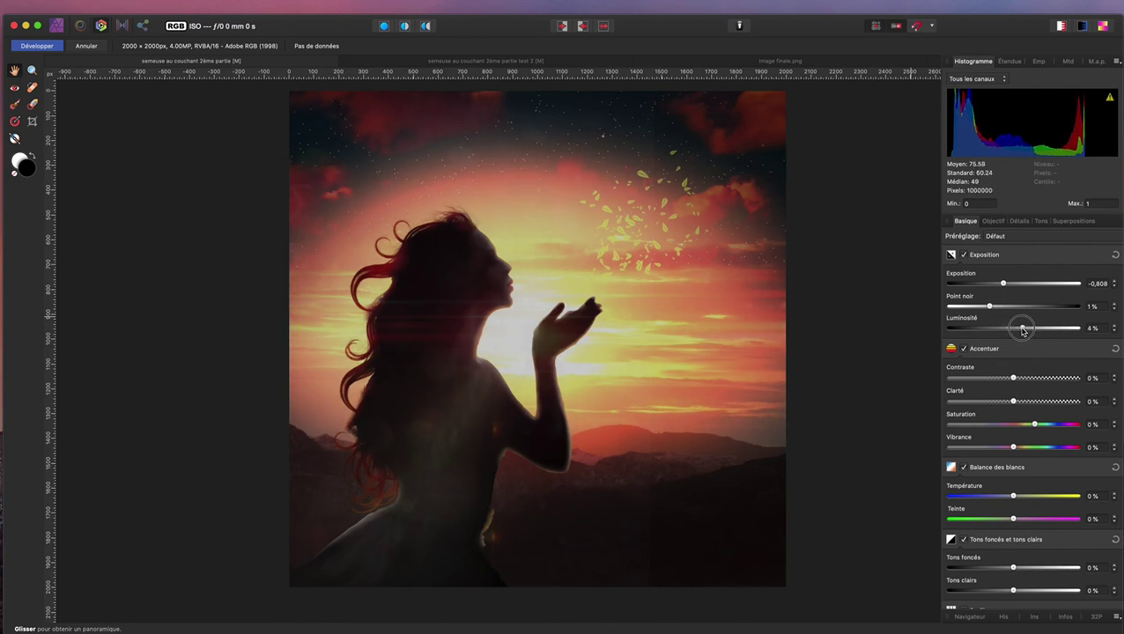
drag(1023, 330, 1033, 330)
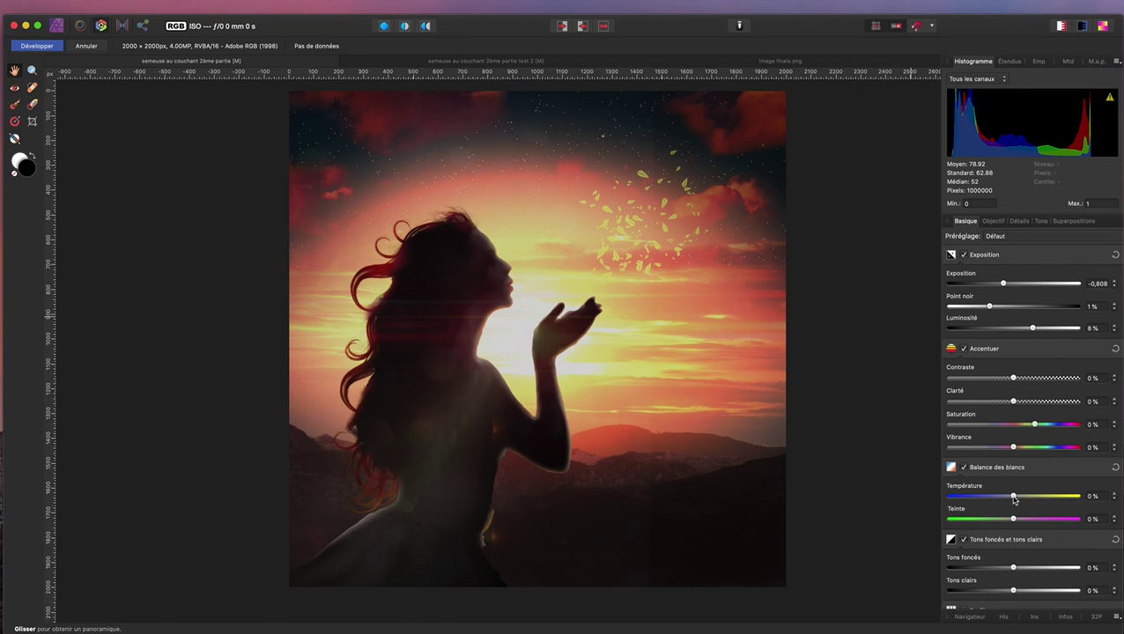
Step: Set Balance des blancs Température to 25% and Teinte to -10%
drag(1014, 497, 1021, 496)
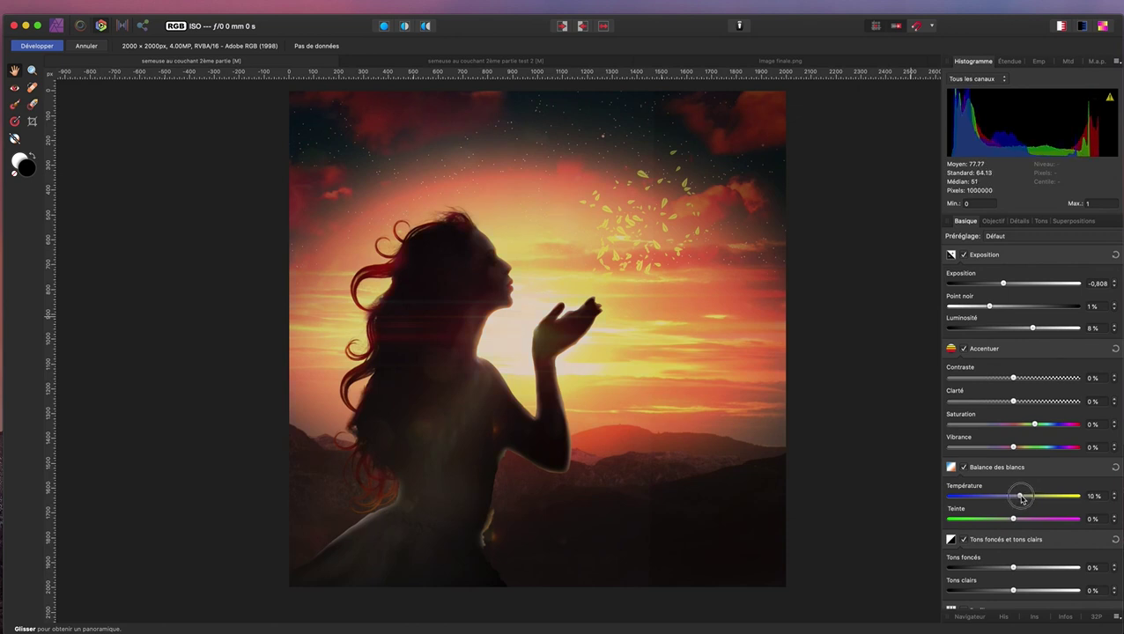
drag(1021, 498, 1025, 499)
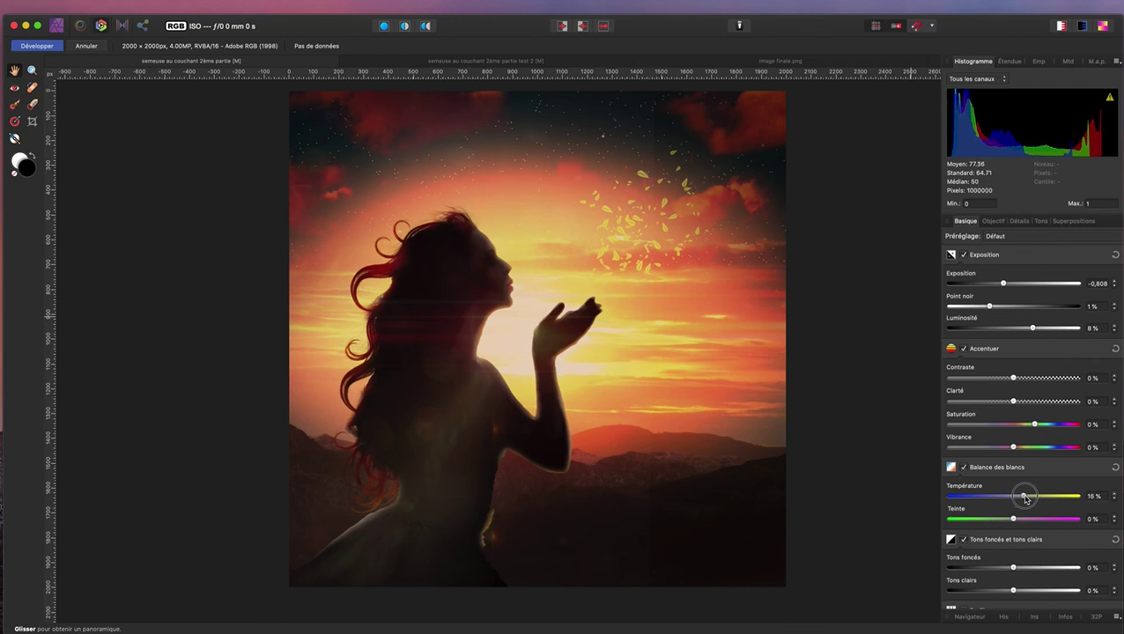
drag(1026, 499, 1032, 499)
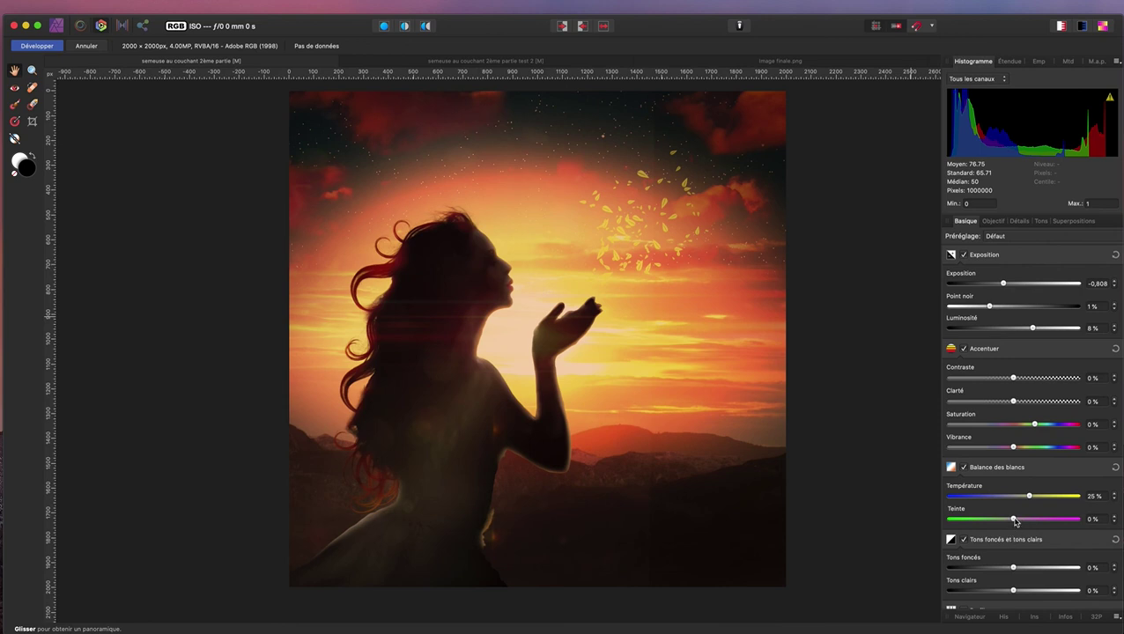
drag(1014, 521, 1010, 521)
drag(1008, 522, 1001, 522)
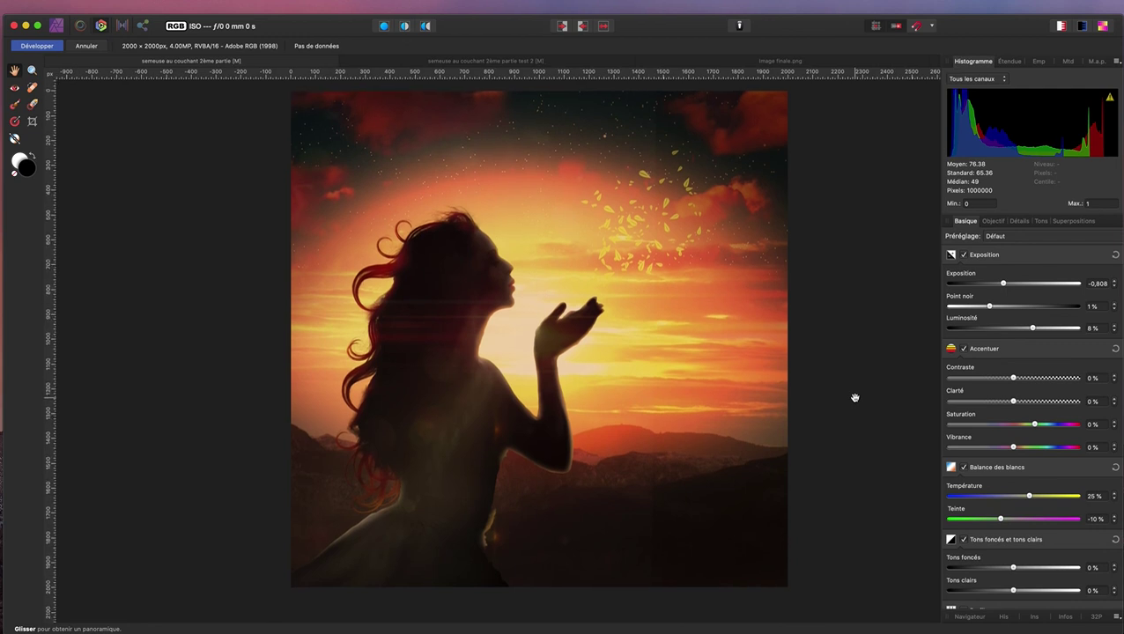
scroll(1057, 530, down, 1)
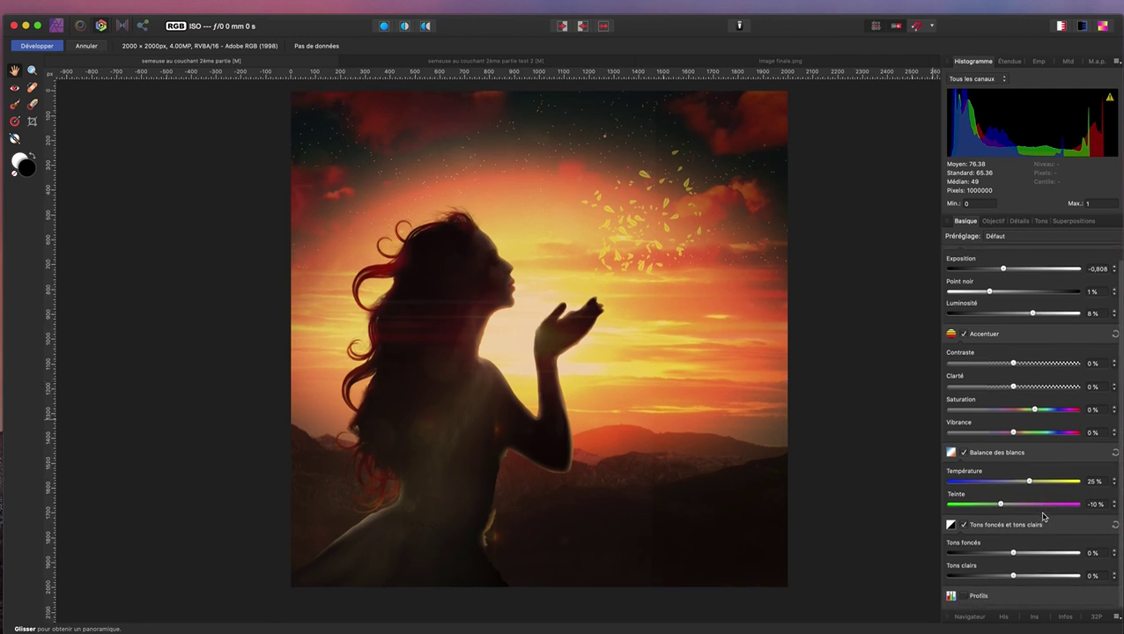
Step: Drag Tons clairs down to -54% and Clarté up to 41%
scroll(1057, 519, up, 1)
scroll(1048, 538, down, 1)
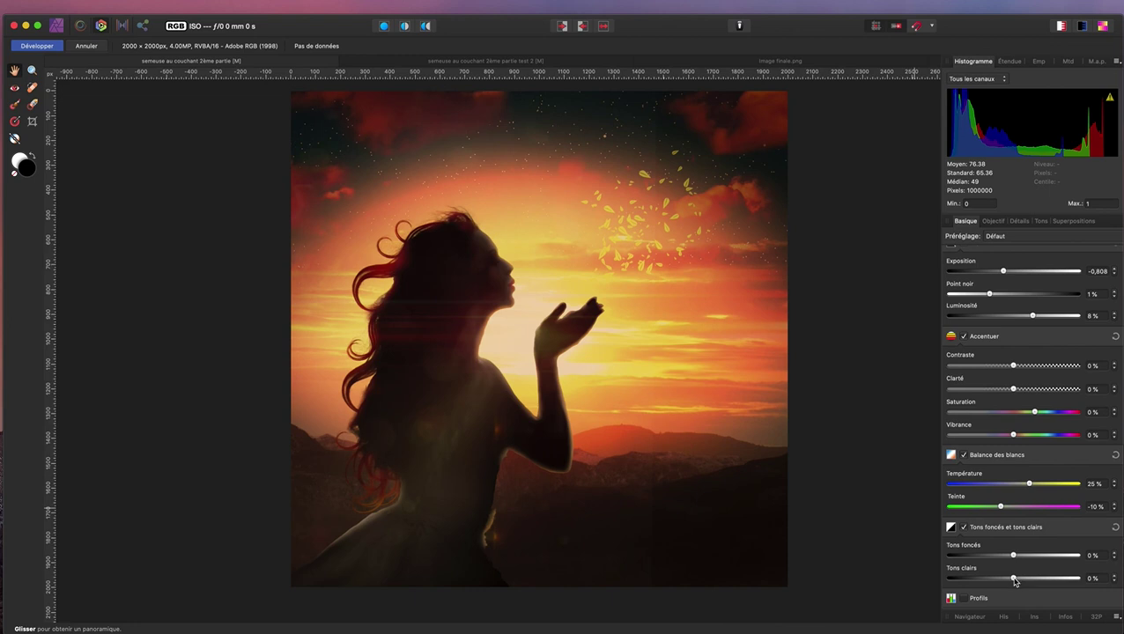
drag(1014, 579, 980, 578)
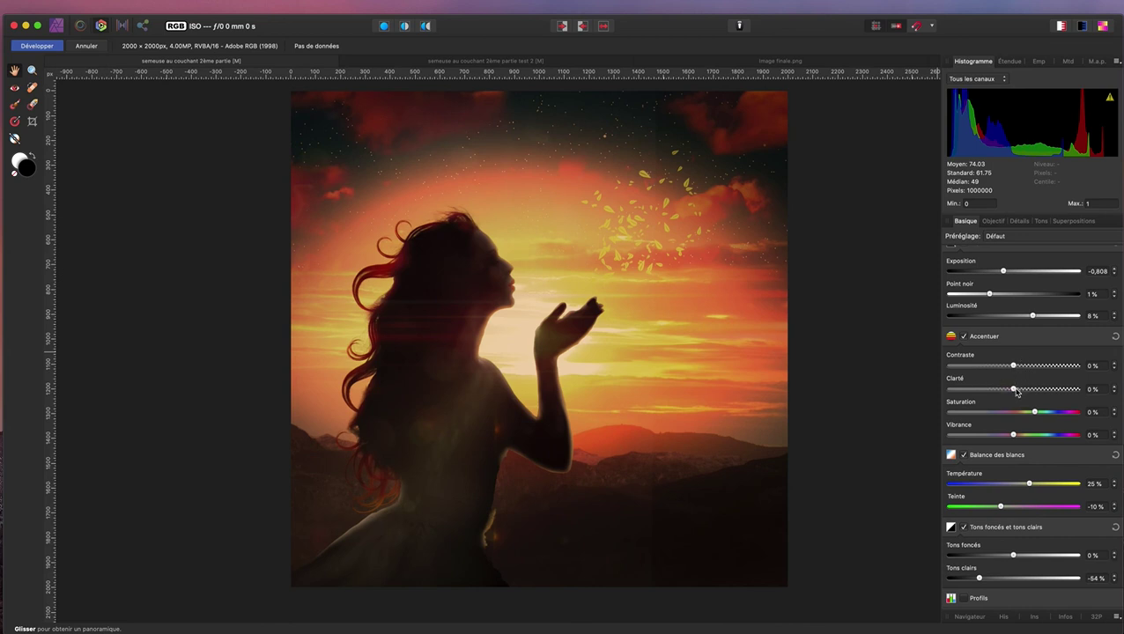
drag(1015, 389, 1043, 393)
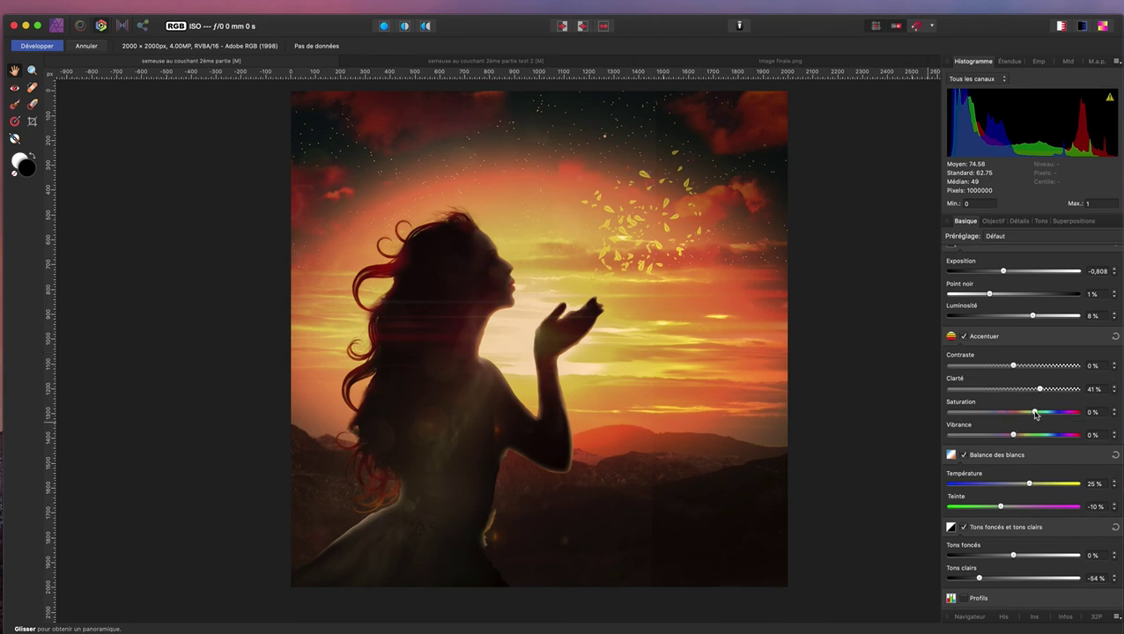
drag(1035, 414, 931, 412)
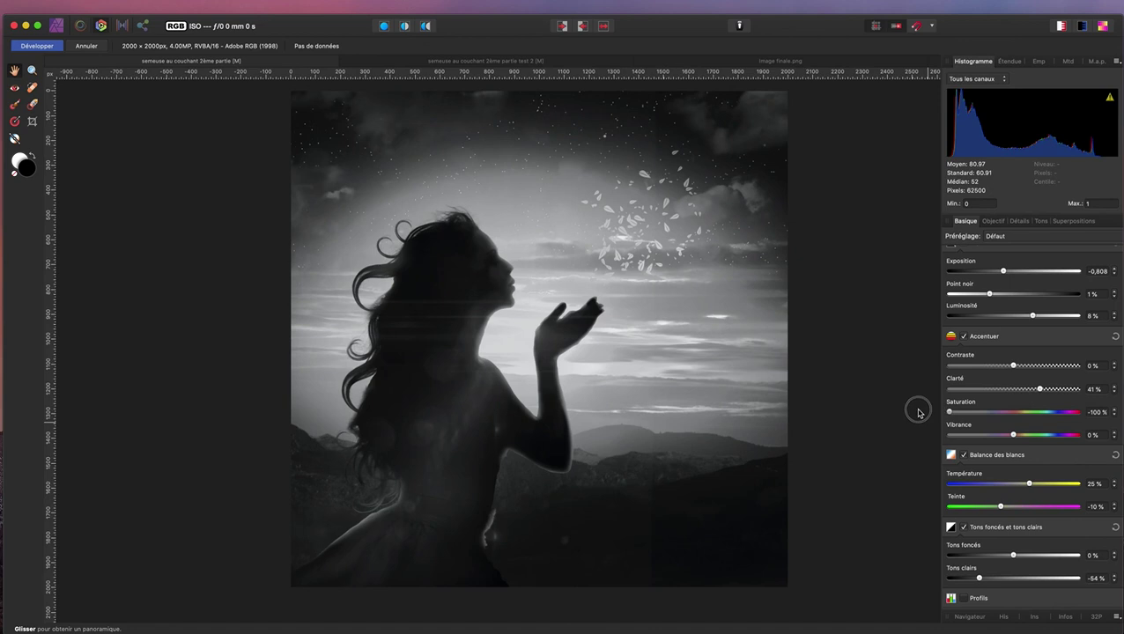
mouse_move(917, 413)
mouse_down()
mouse_move(1066, 415)
mouse_move(1048, 417)
mouse_up()
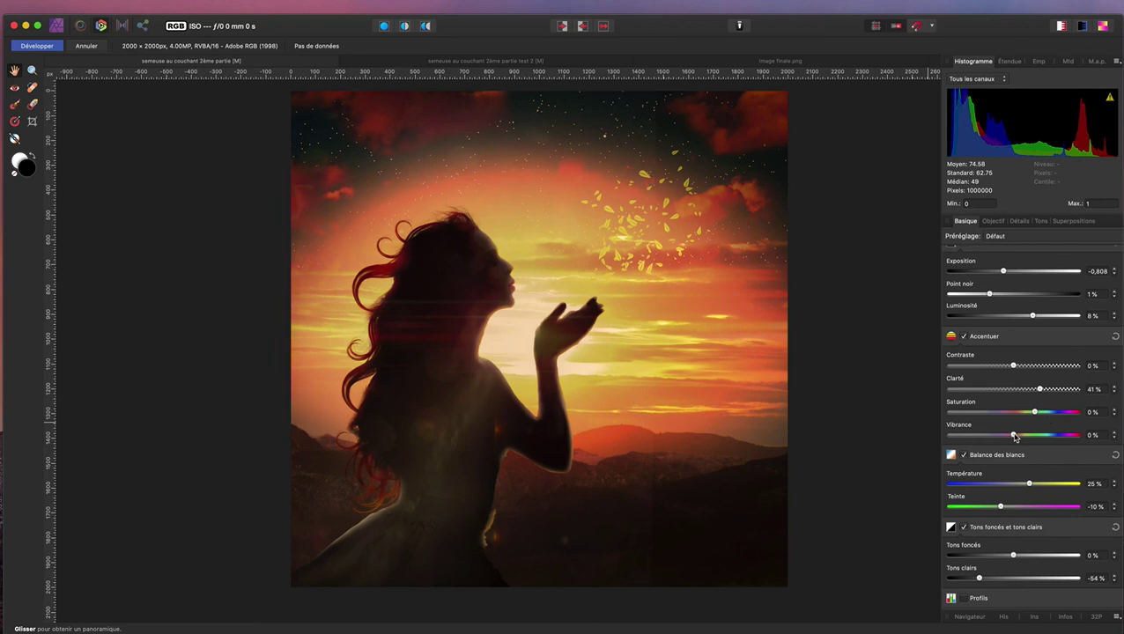
drag(1014, 437, 948, 435)
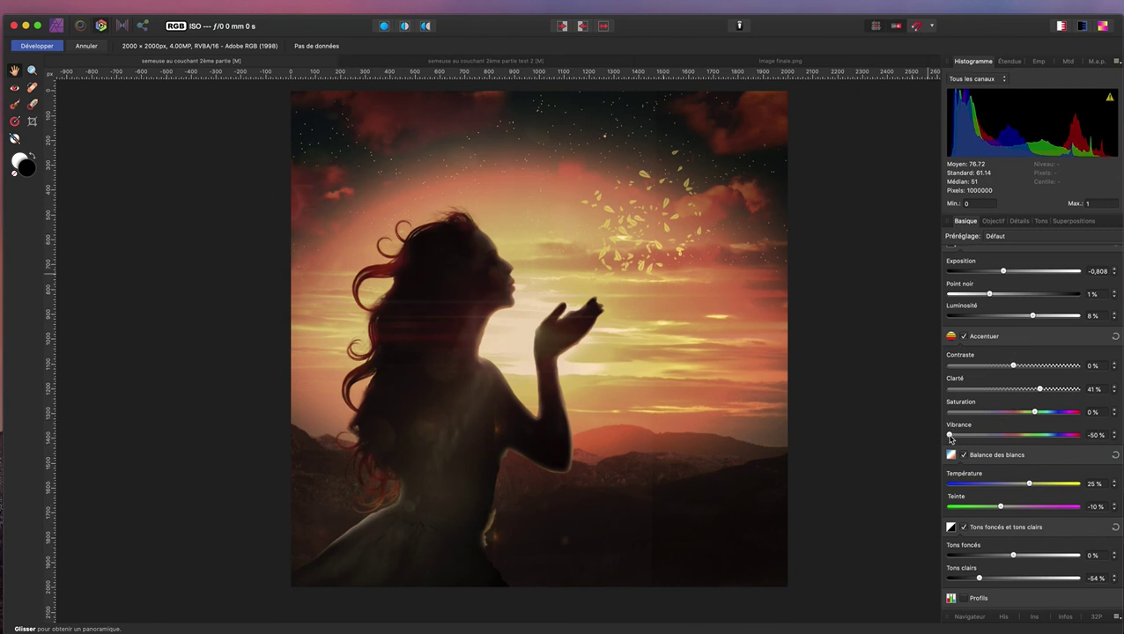
drag(950, 435, 1111, 435)
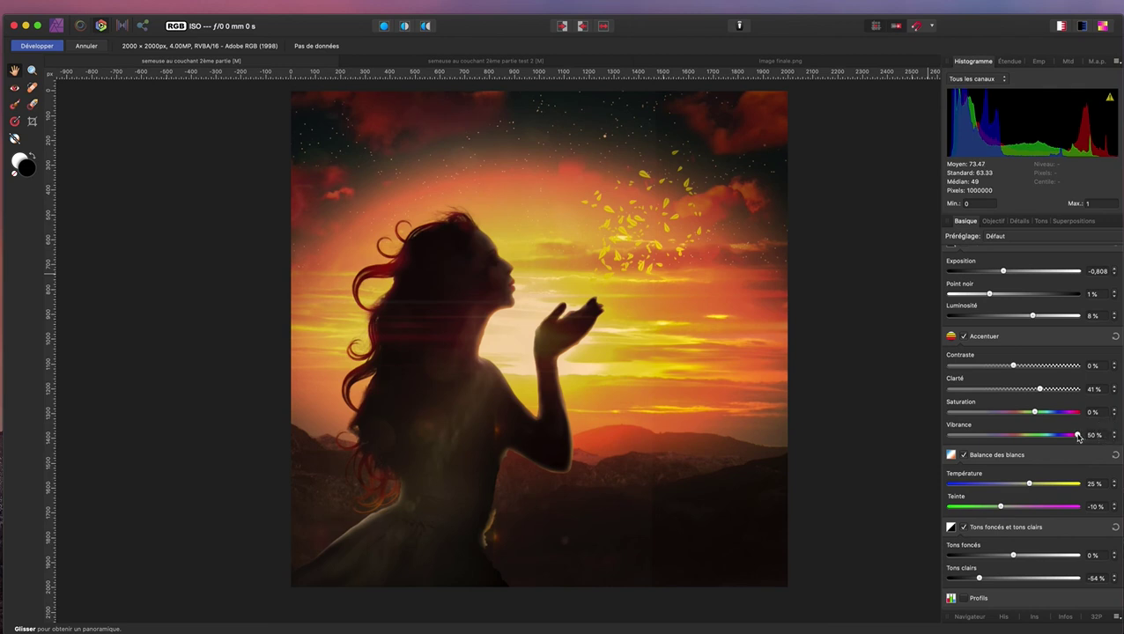
drag(1078, 438, 1009, 435)
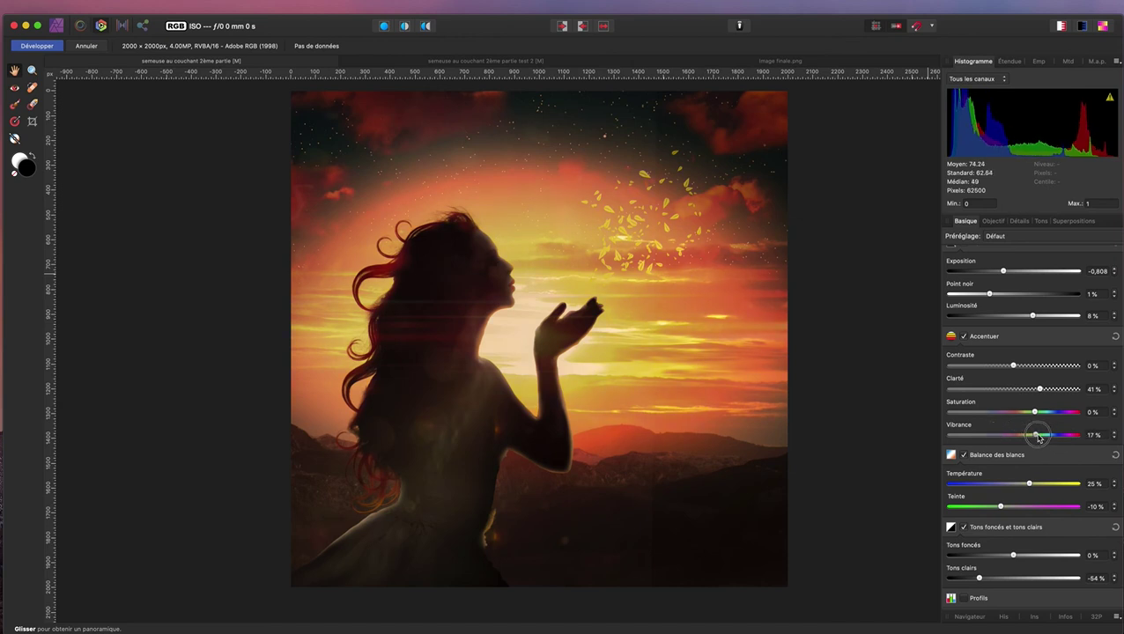
mouse_move(1010, 437)
mouse_down()
mouse_move(988, 435)
mouse_move(1009, 437)
mouse_up()
drag(1009, 437, 1011, 437)
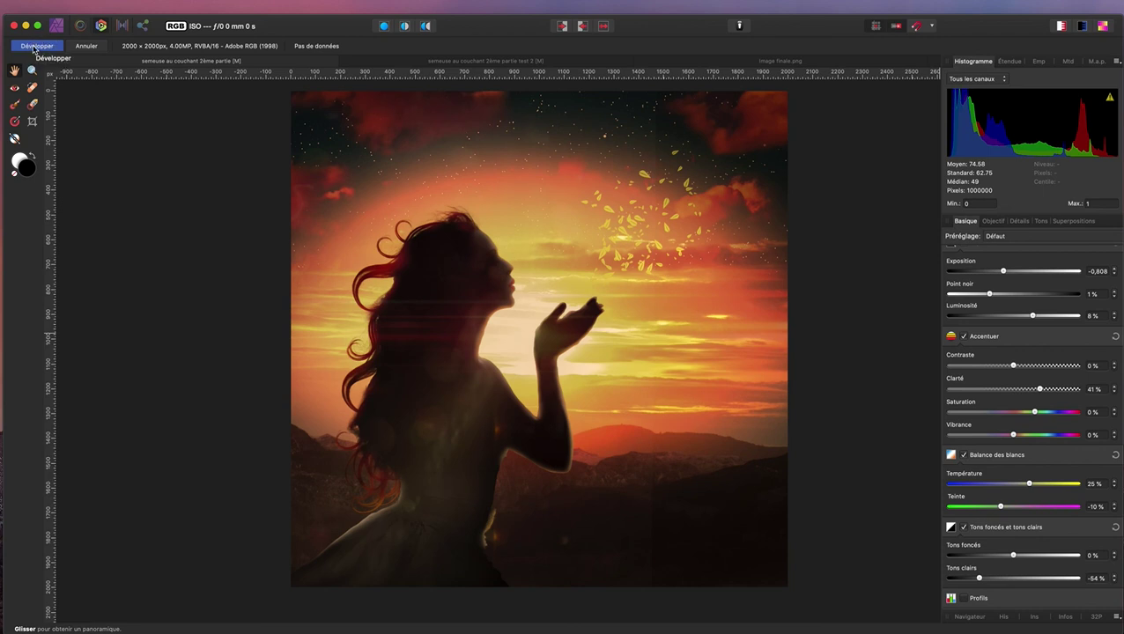
Step: Commit the Develop grade to compile and return to the Photo Persona
click(35, 46)
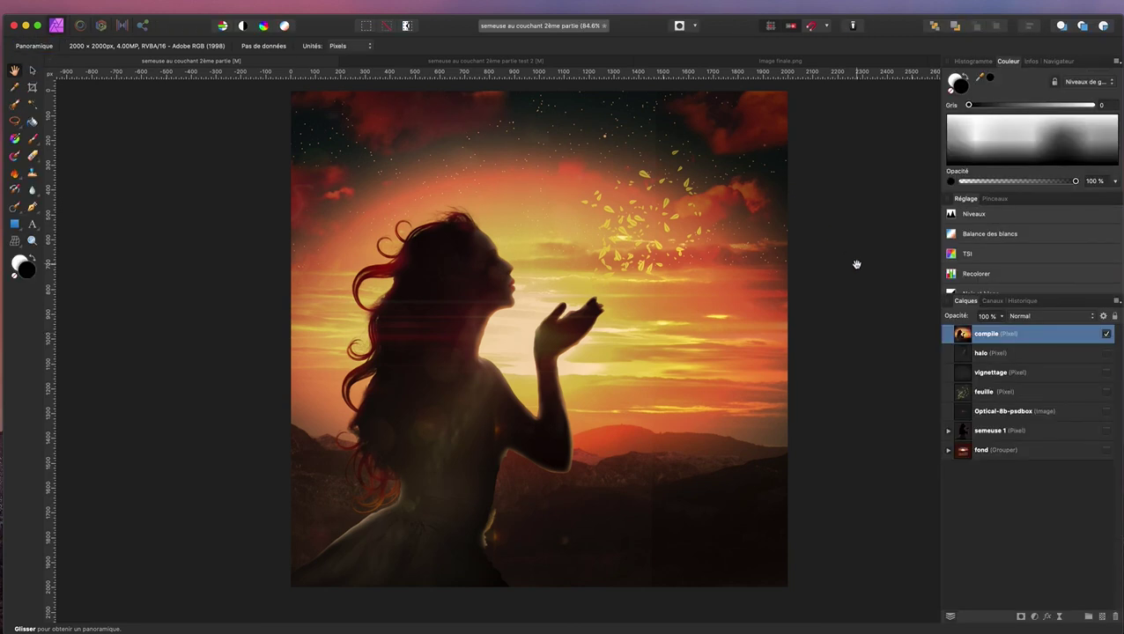
scroll(537, 209, up, 1)
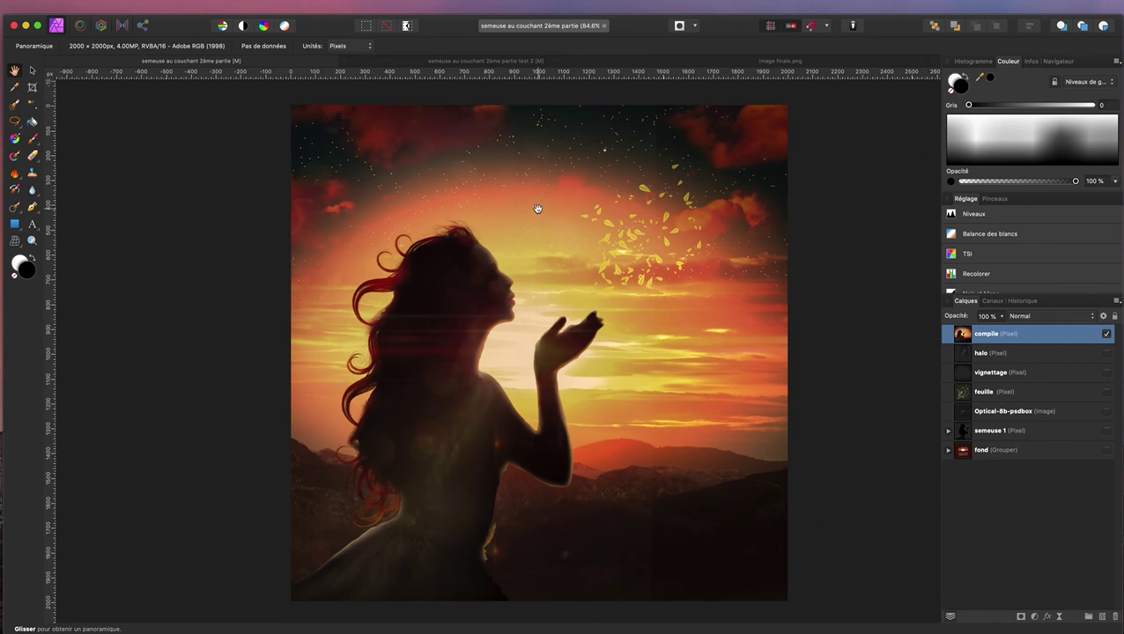
scroll(537, 209, up, 1)
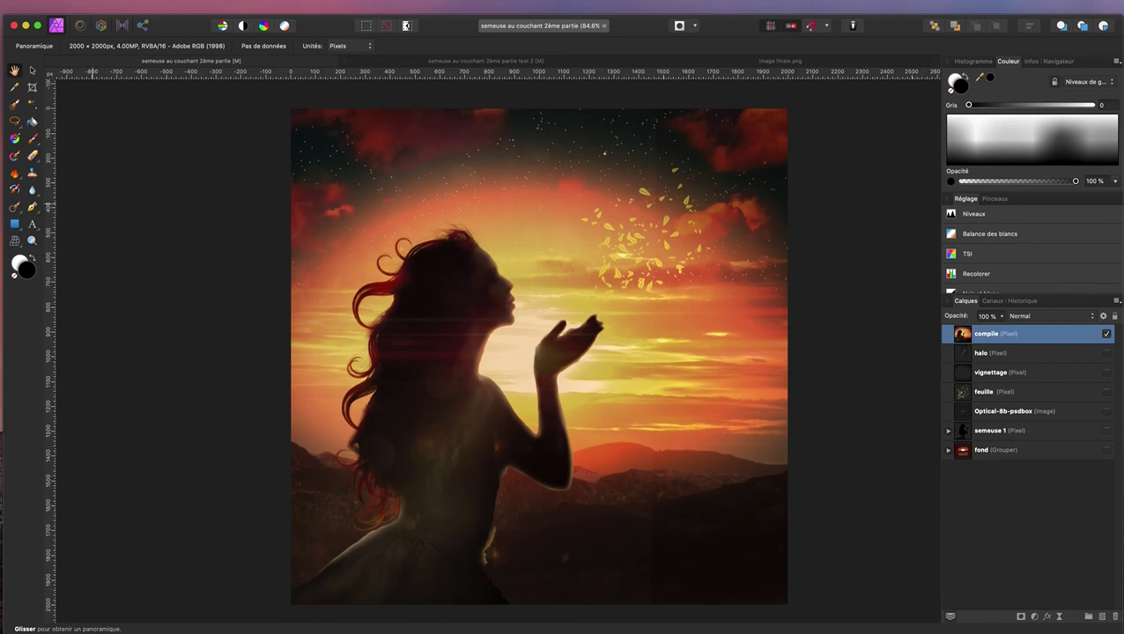